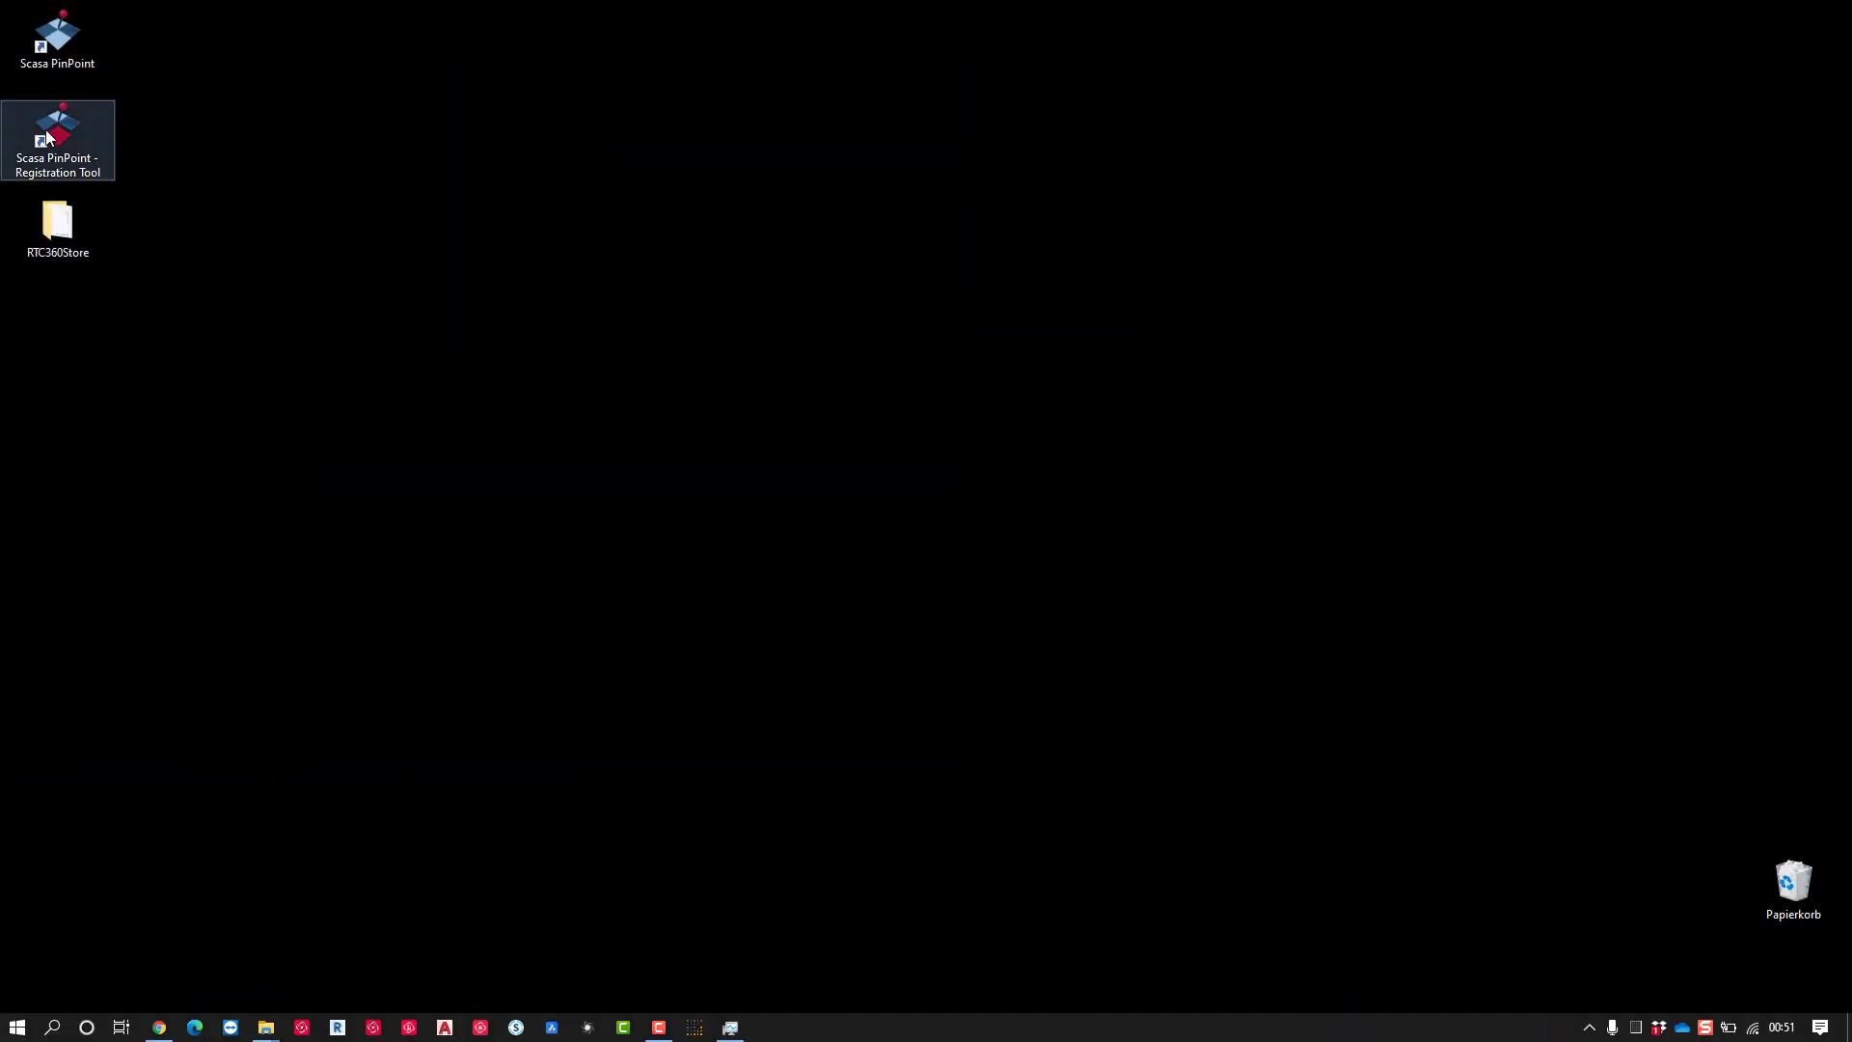
Step: Launch Scasa PinPoint Registration Tool from its desktop shortcut
{"action": "double_click", "coordinate": [48, 138]}
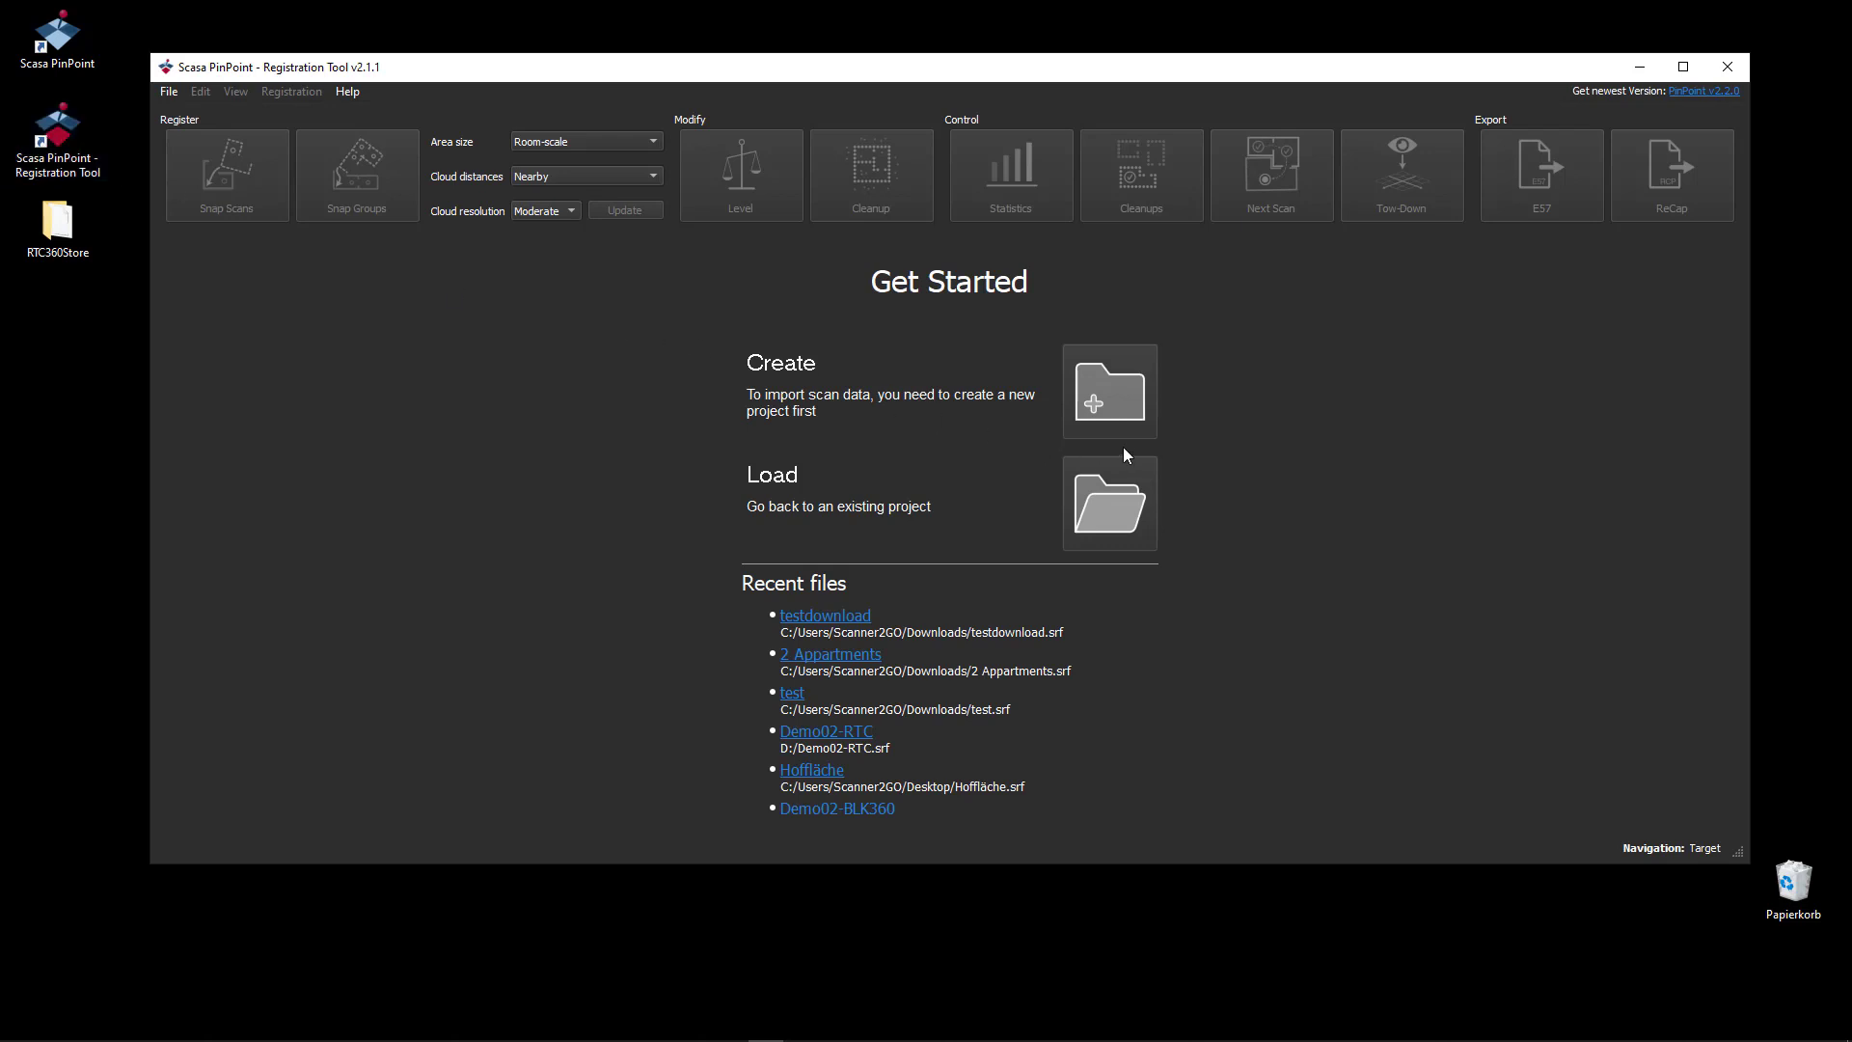
Step: Create a new project named 'Registration RTC360 Data' and save it to the Desktop
{"action": "left_click", "coordinate": [1119, 403]}
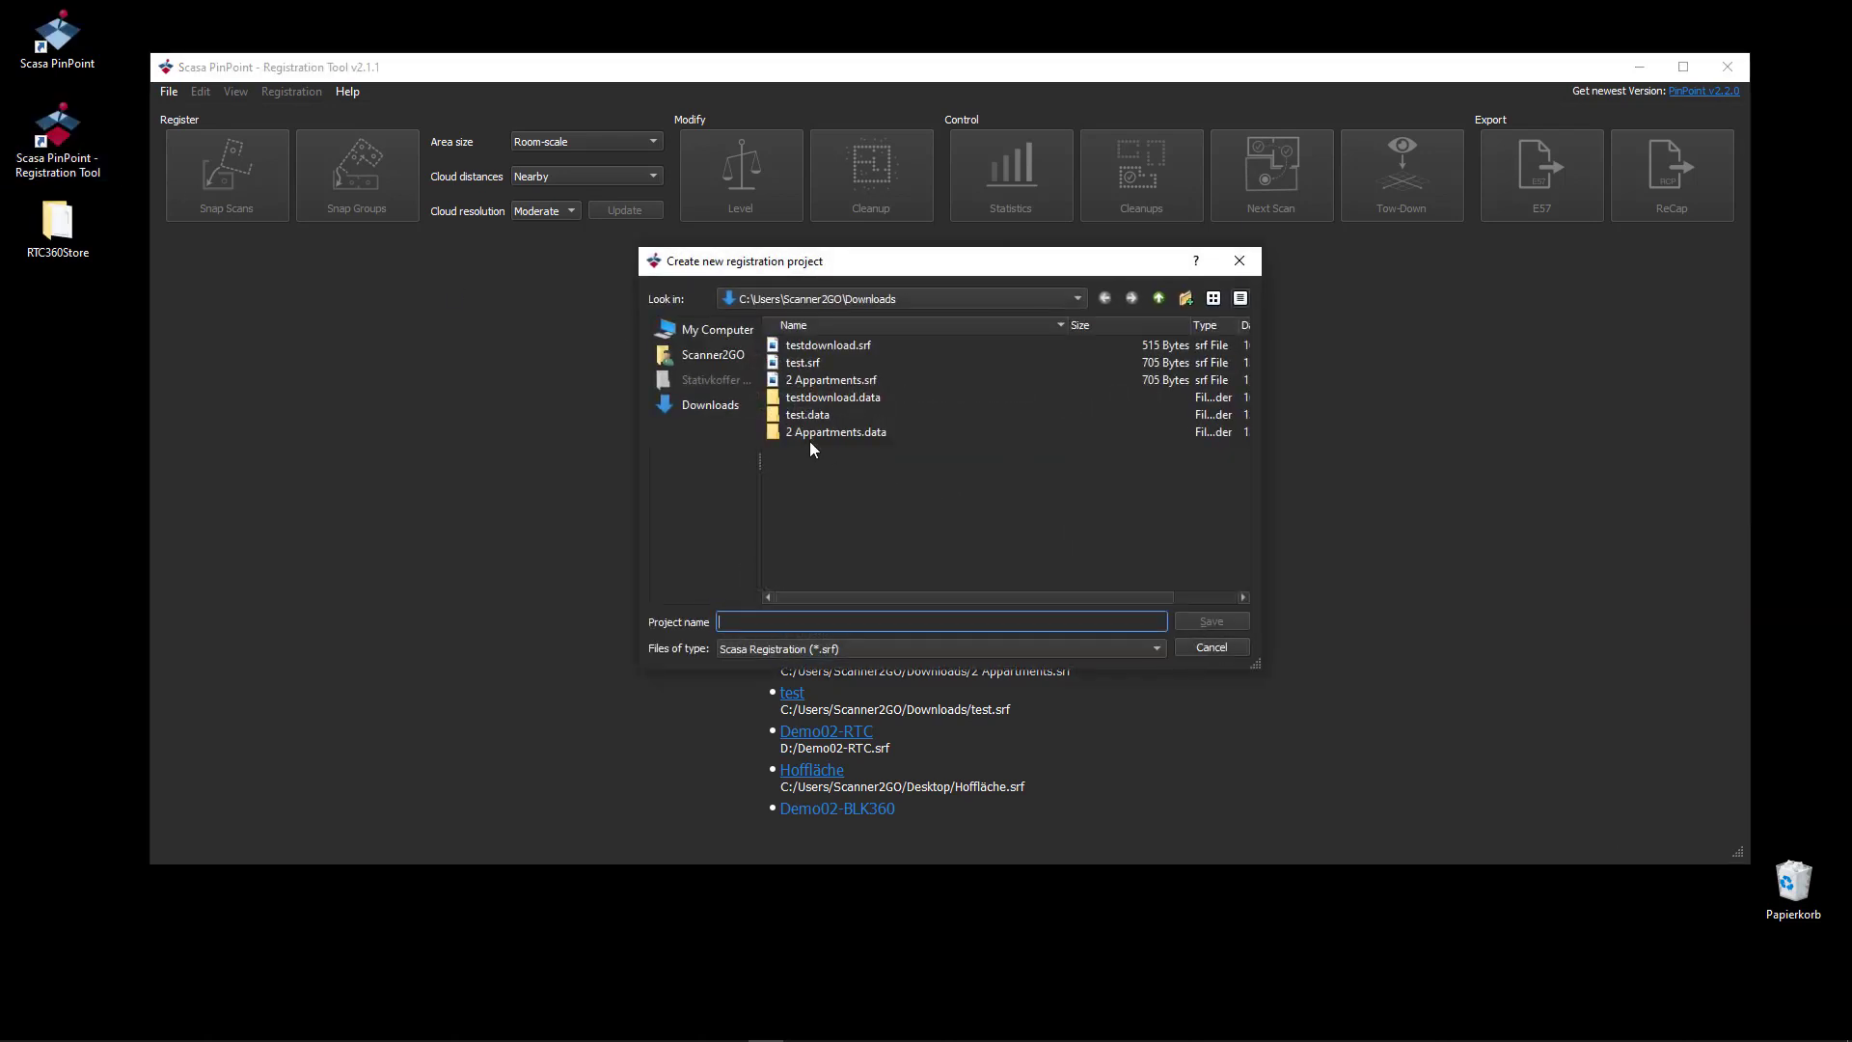
{"action": "left_click", "coordinate": [703, 357]}
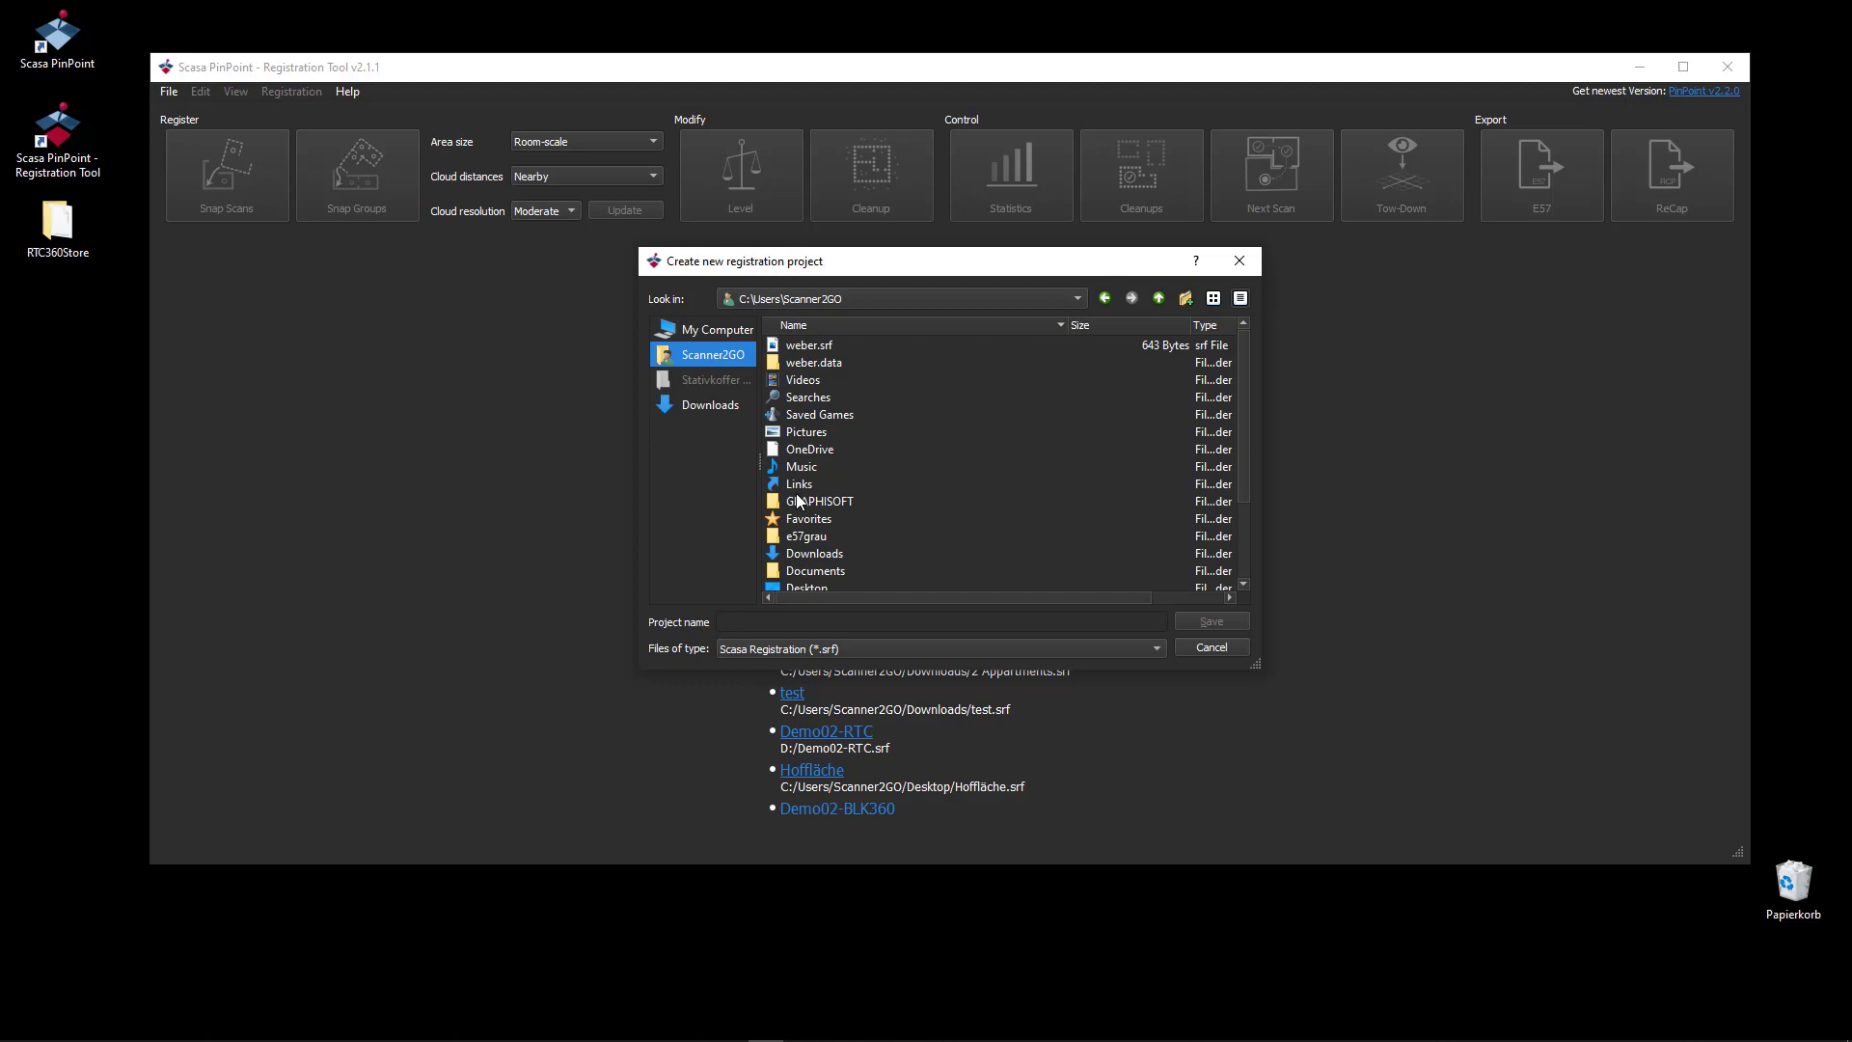
{"action": "double_click", "coordinate": [805, 588]}
{"action": "left_click", "coordinate": [794, 620]}
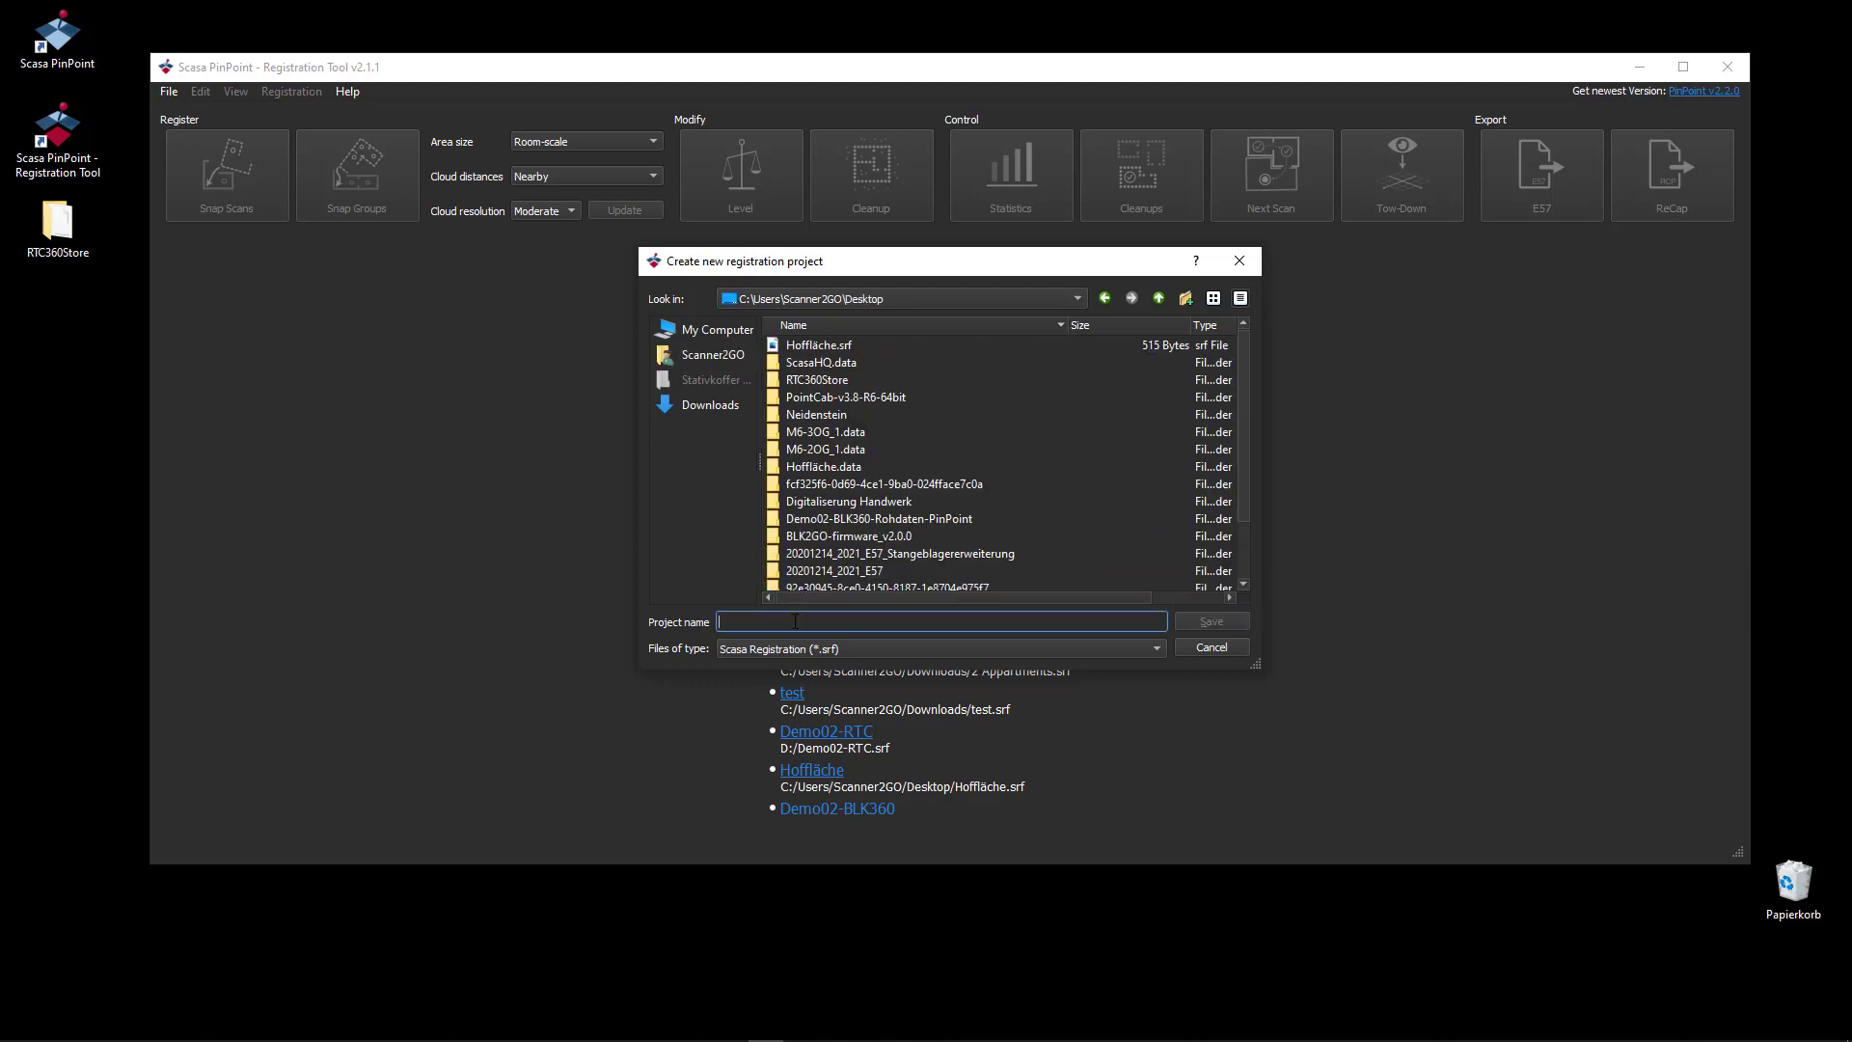
{"action": "type", "text": "Registratio"}
{"action": "type", "text": "n RT"}
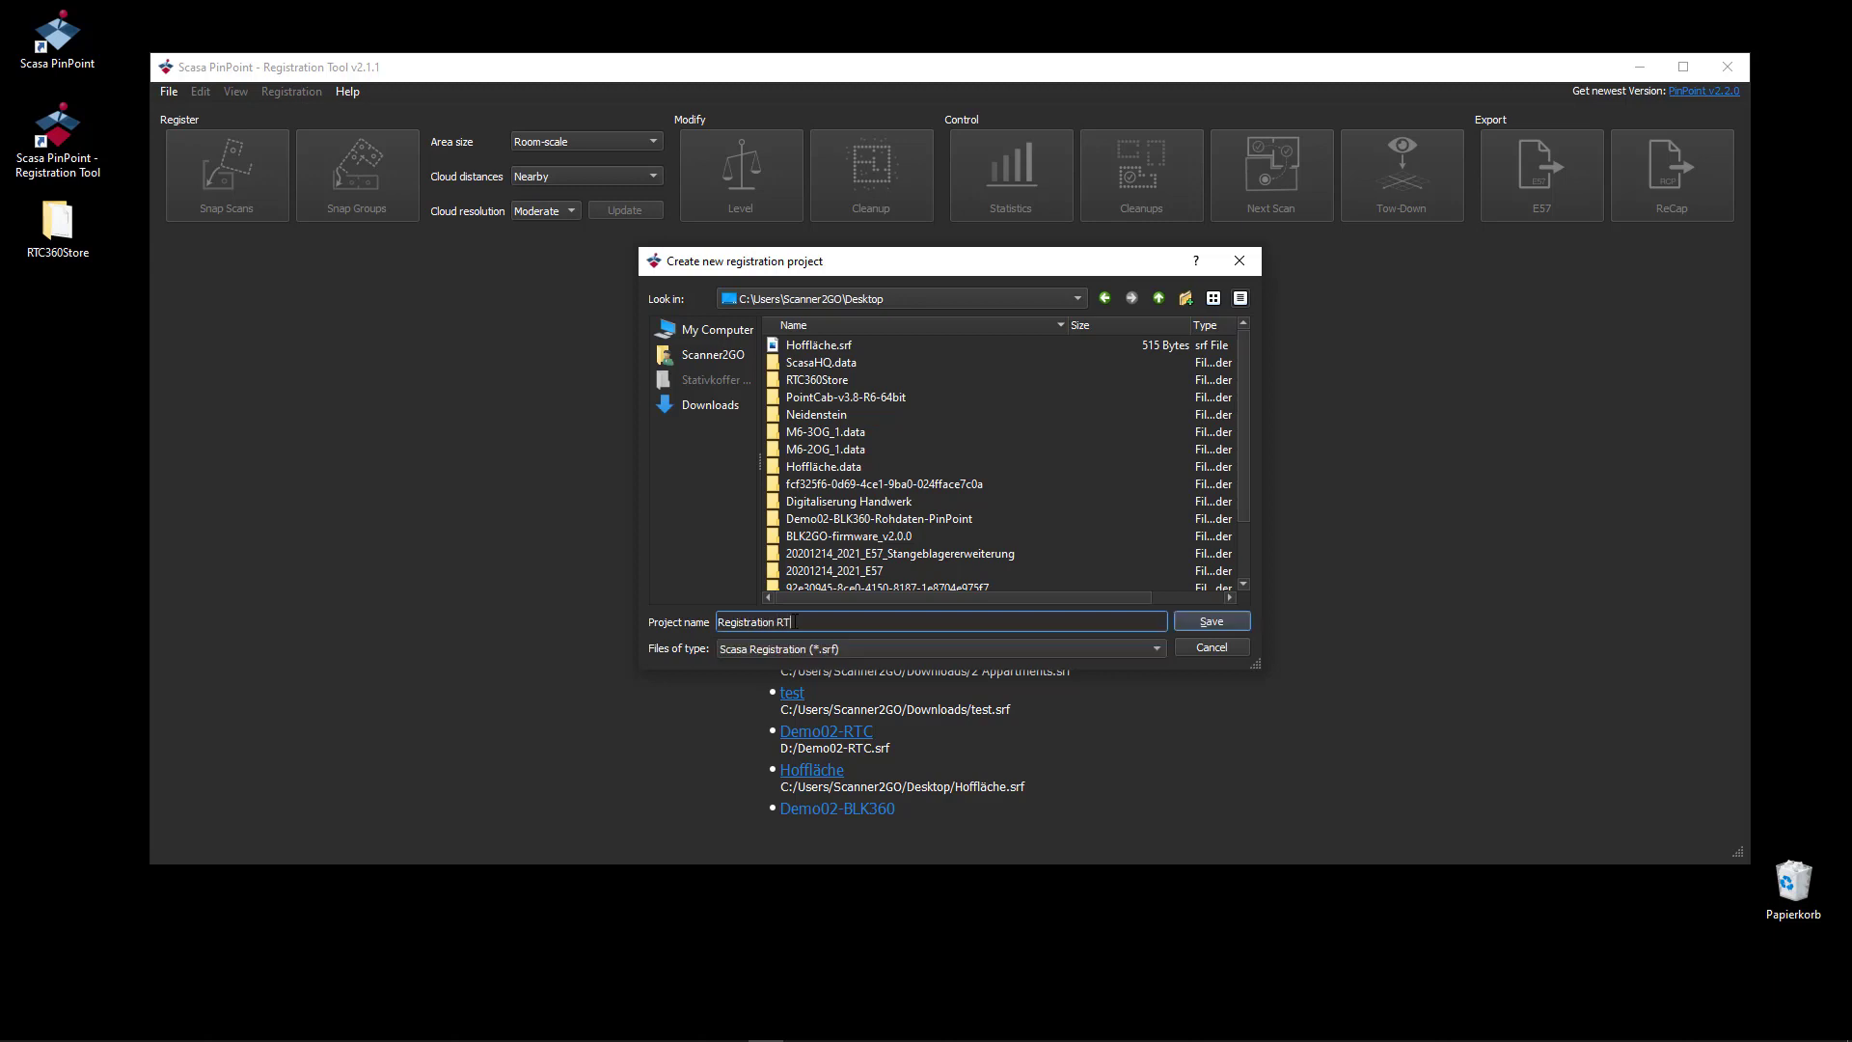
{"action": "type", "text": "C360 Da"}
{"action": "type", "text": "ta"}
{"action": "left_click", "coordinate": [1189, 618]}
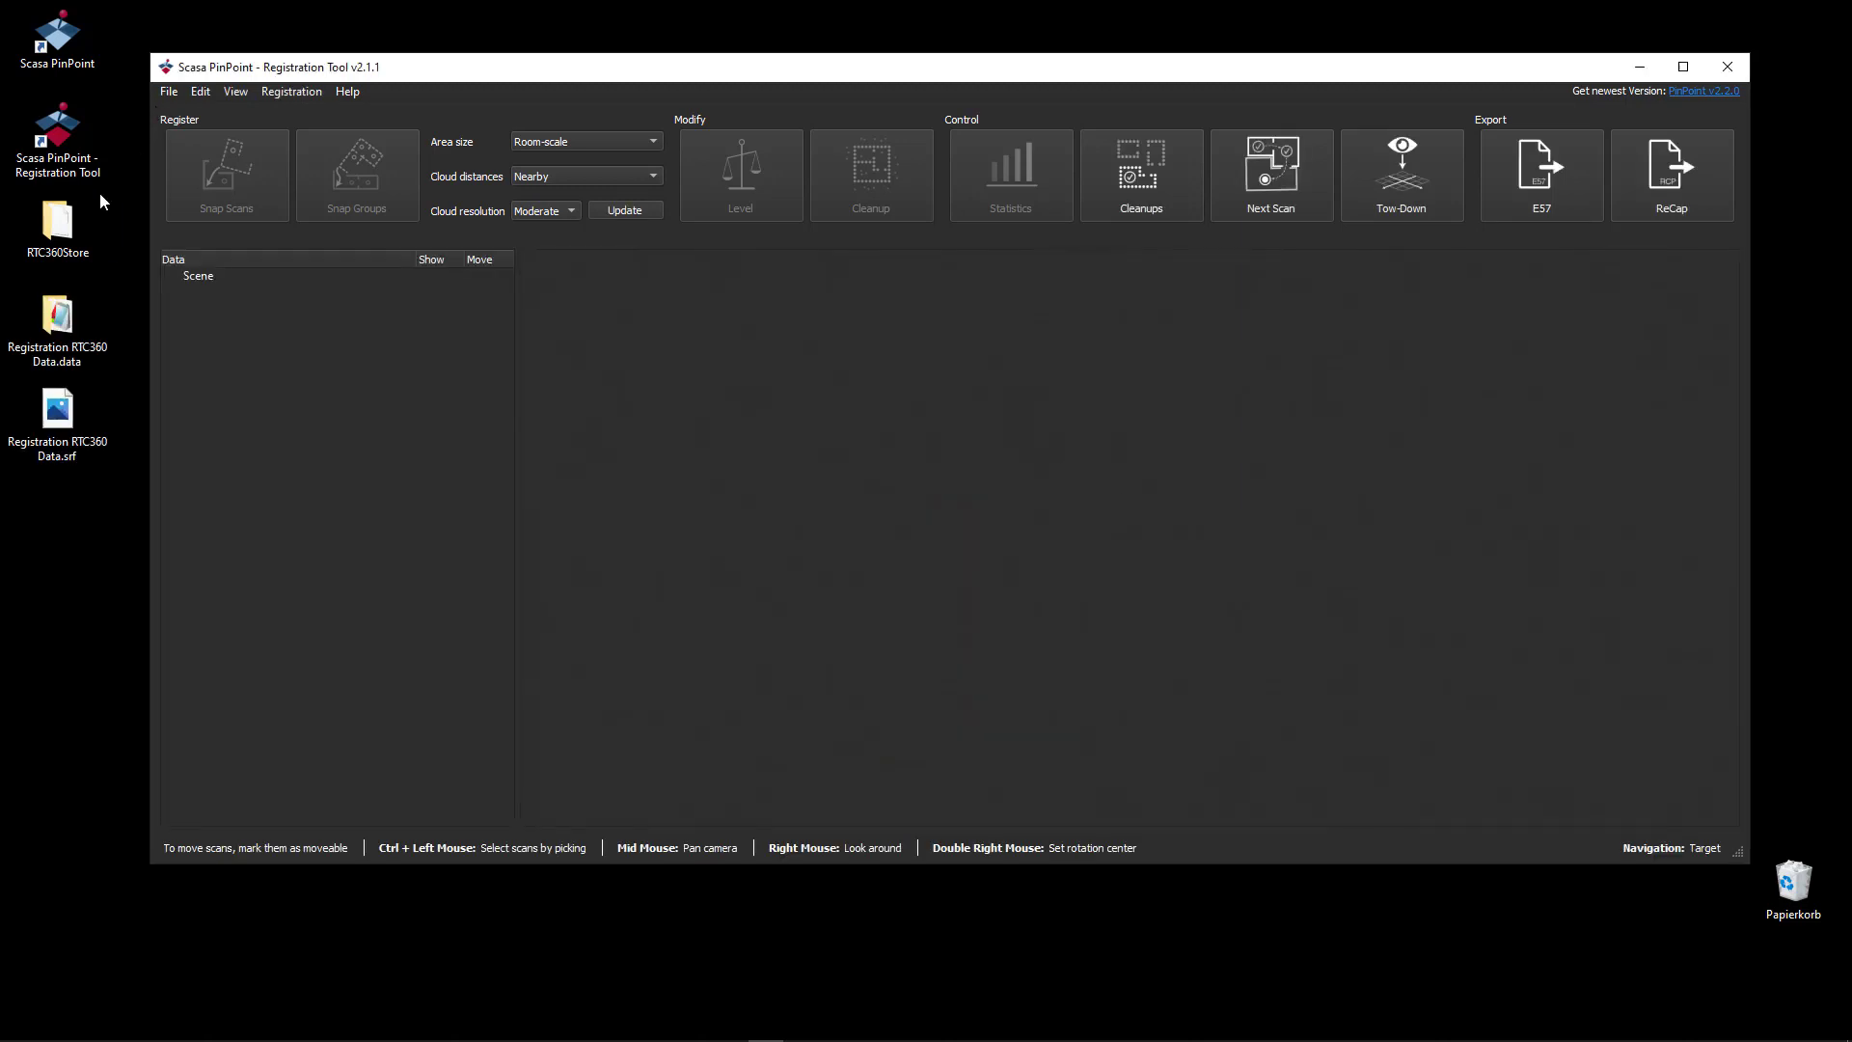
Step: Import the Leica RTC360 project.rtc360 file from the RTC360Store folder
{"action": "left_click", "coordinate": [170, 93]}
{"action": "mouse_move", "coordinate": [203, 182]}
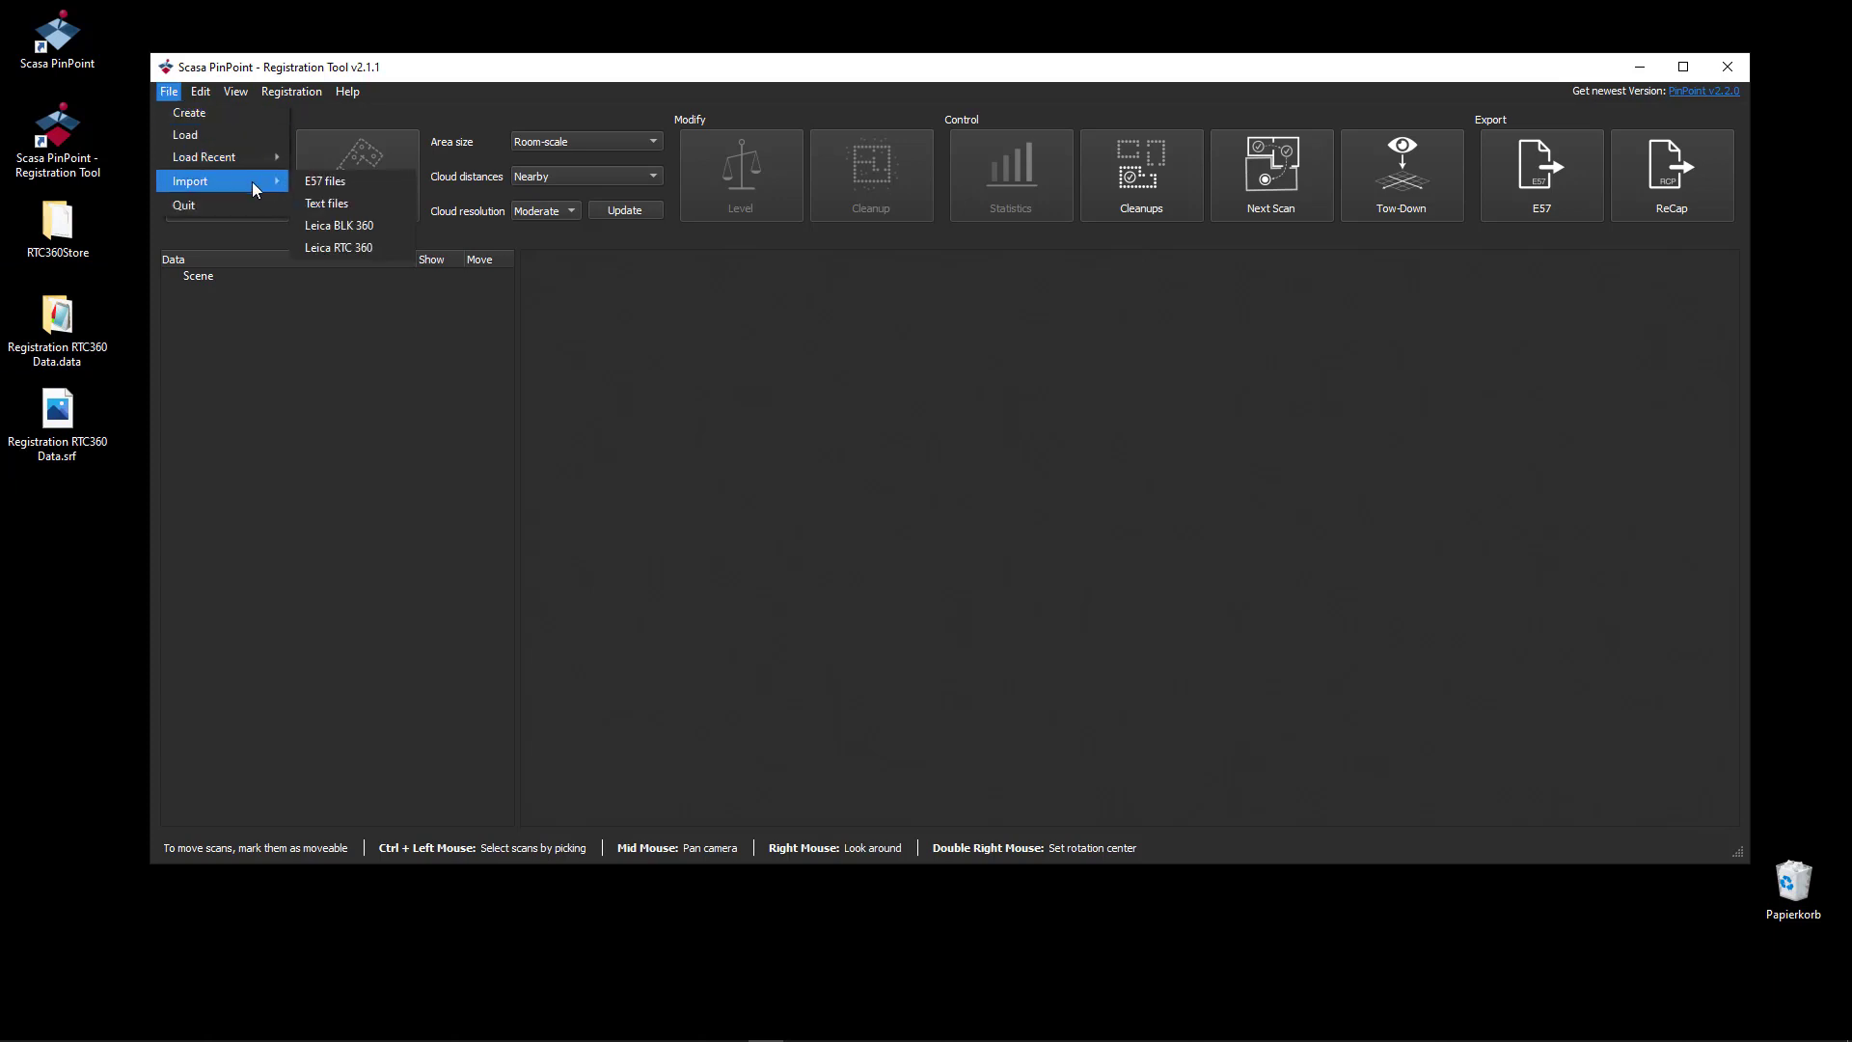
{"action": "left_click", "coordinate": [349, 248]}
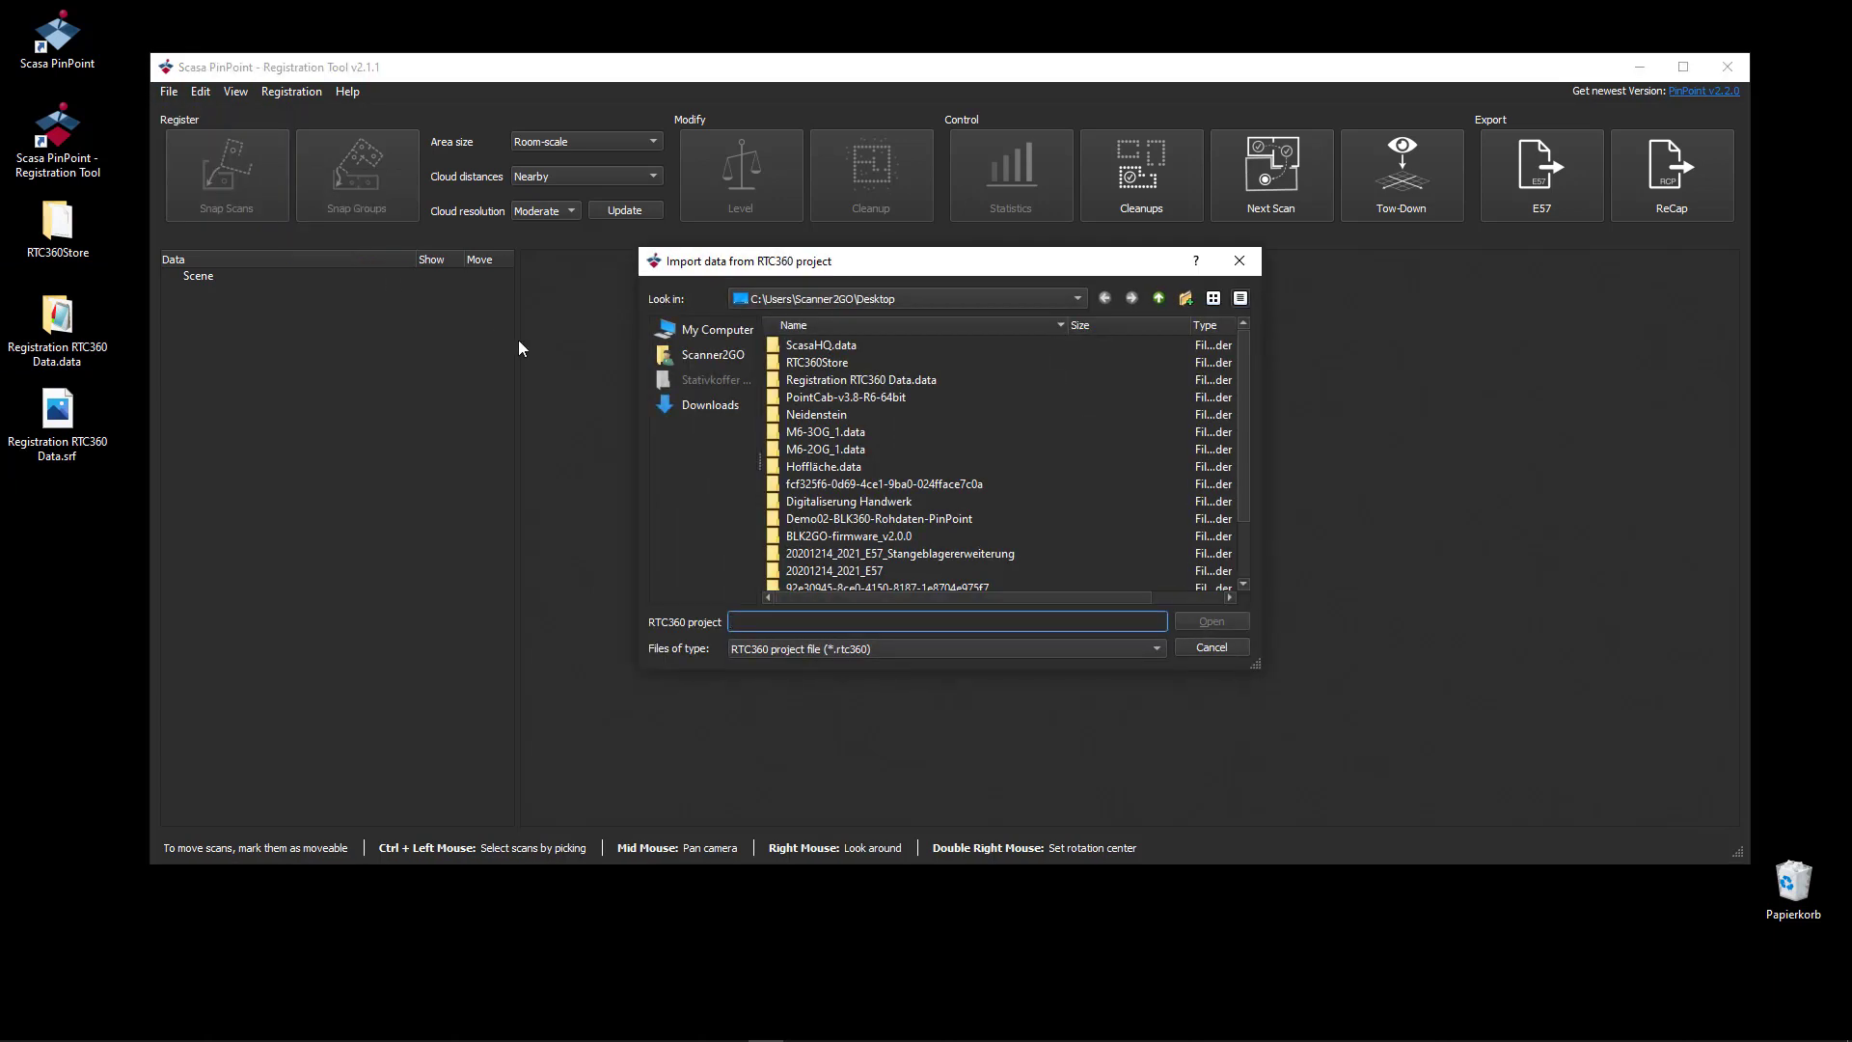
{"action": "left_click", "coordinate": [814, 362]}
{"action": "double_click", "coordinate": [821, 360]}
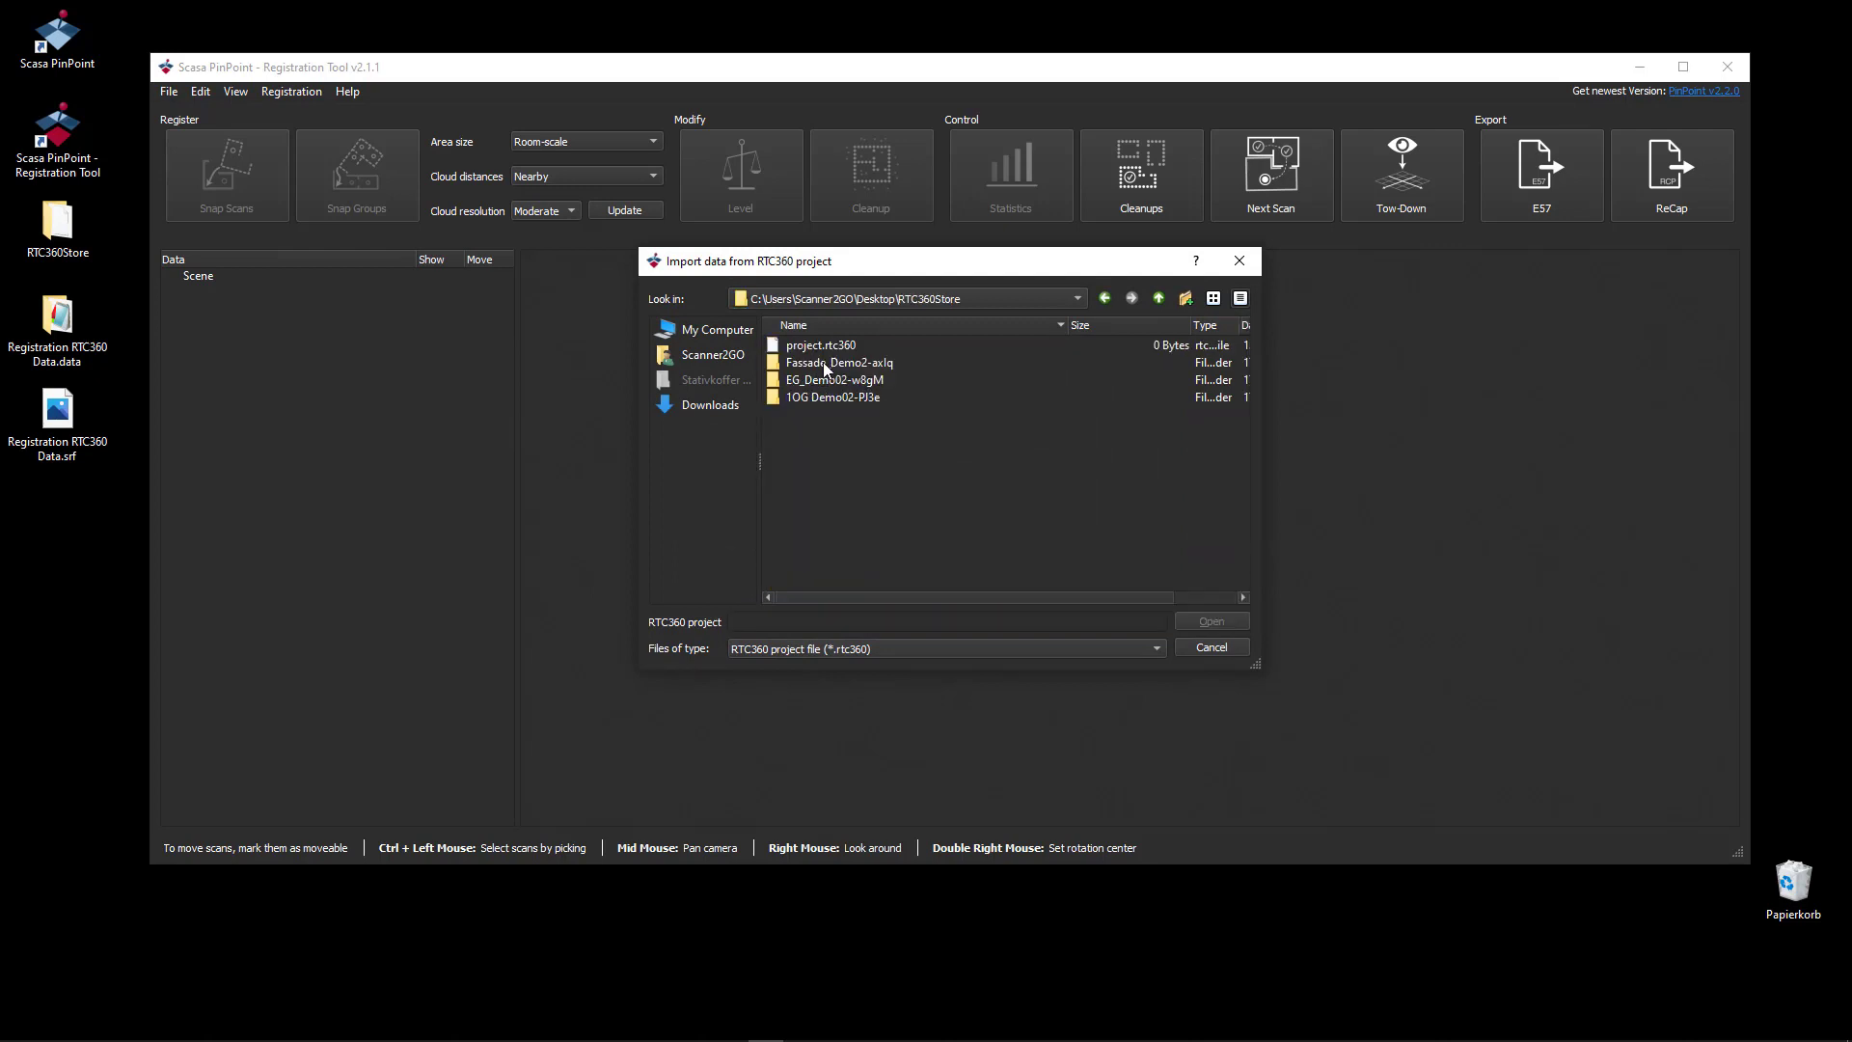
{"action": "left_click", "coordinate": [821, 346]}
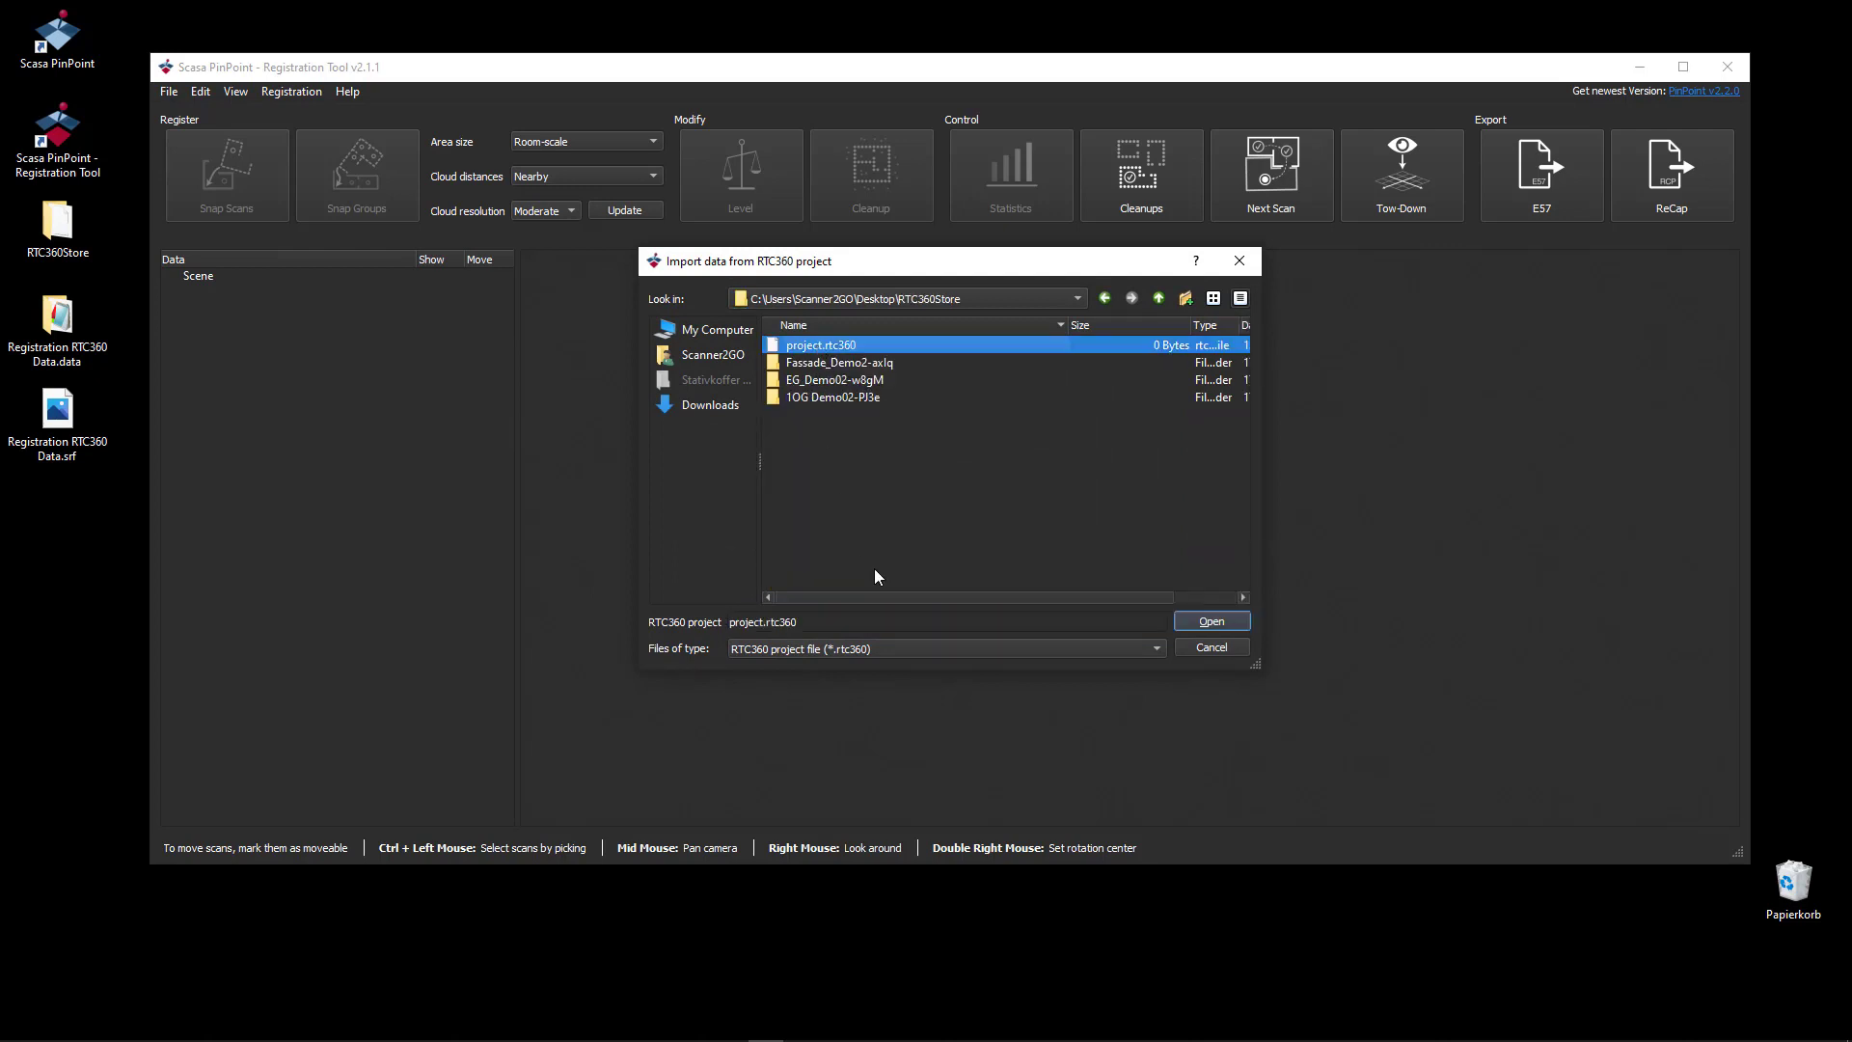
{"action": "left_click", "coordinate": [1202, 623]}
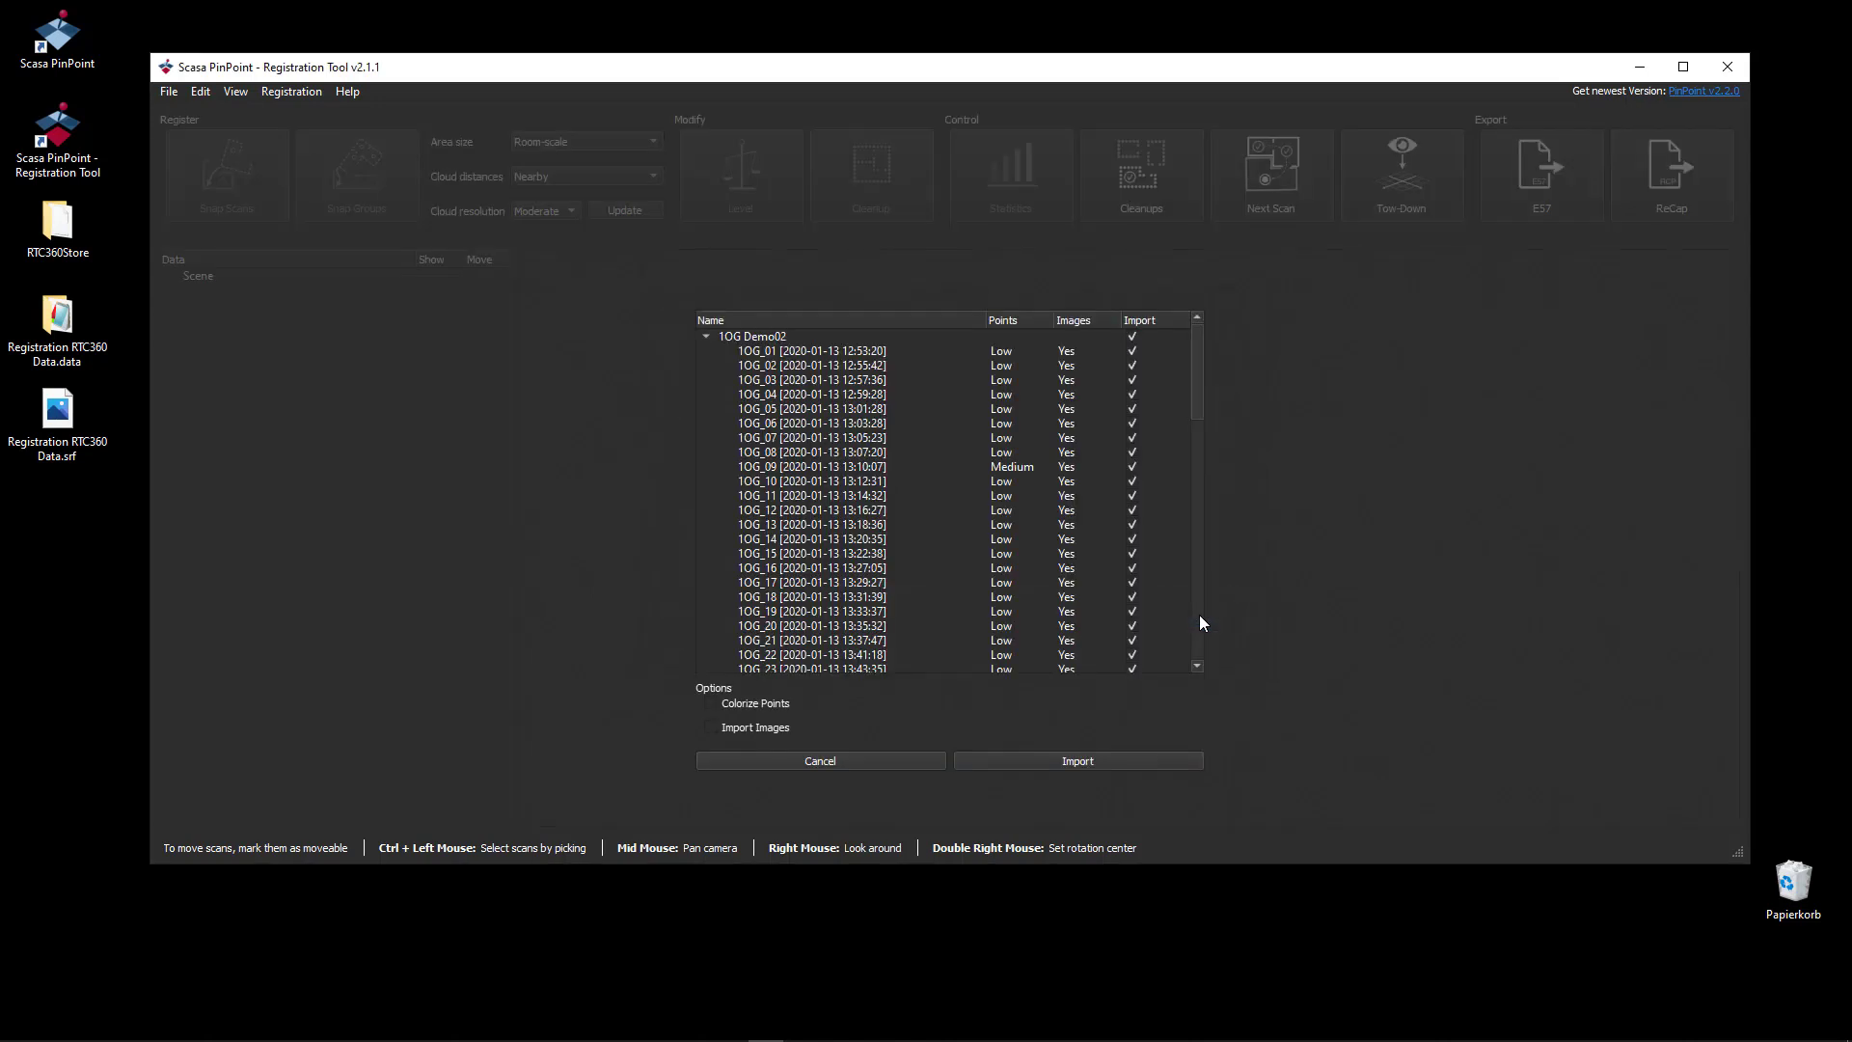
{"action": "left_click", "coordinate": [704, 337]}
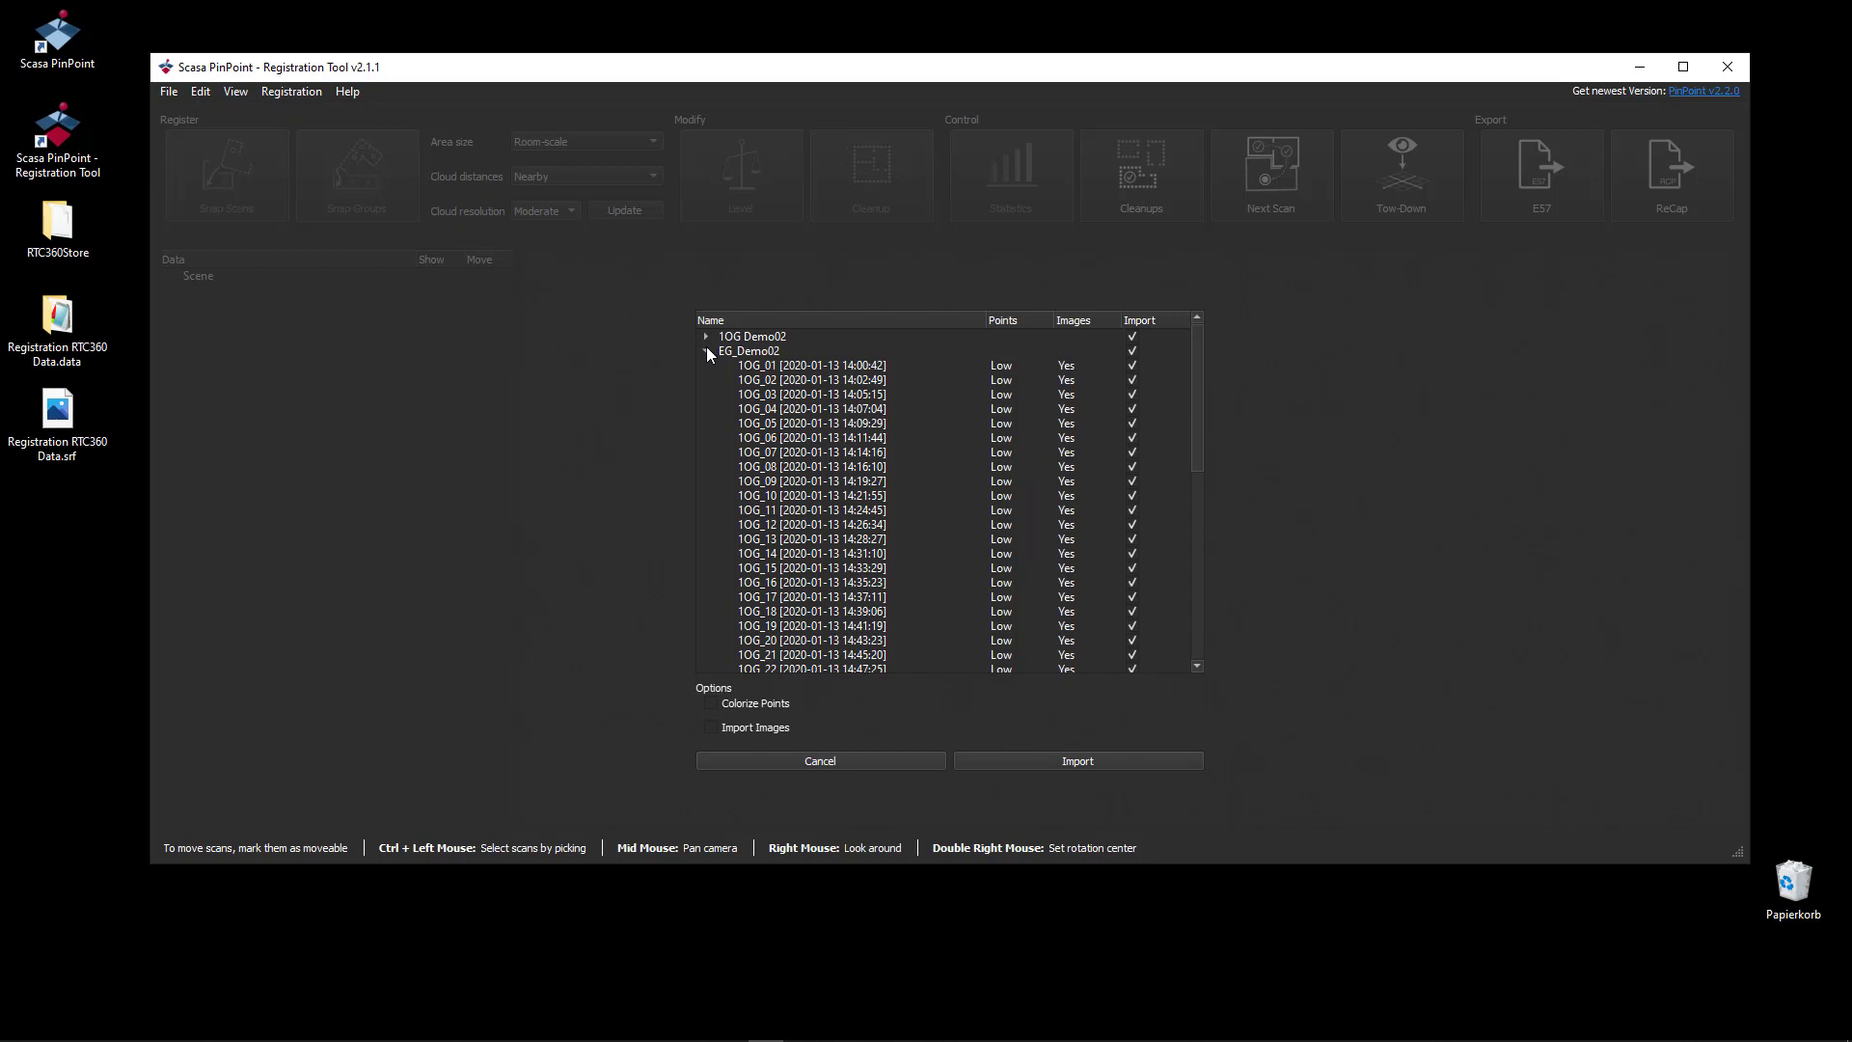
{"action": "left_click", "coordinate": [704, 350]}
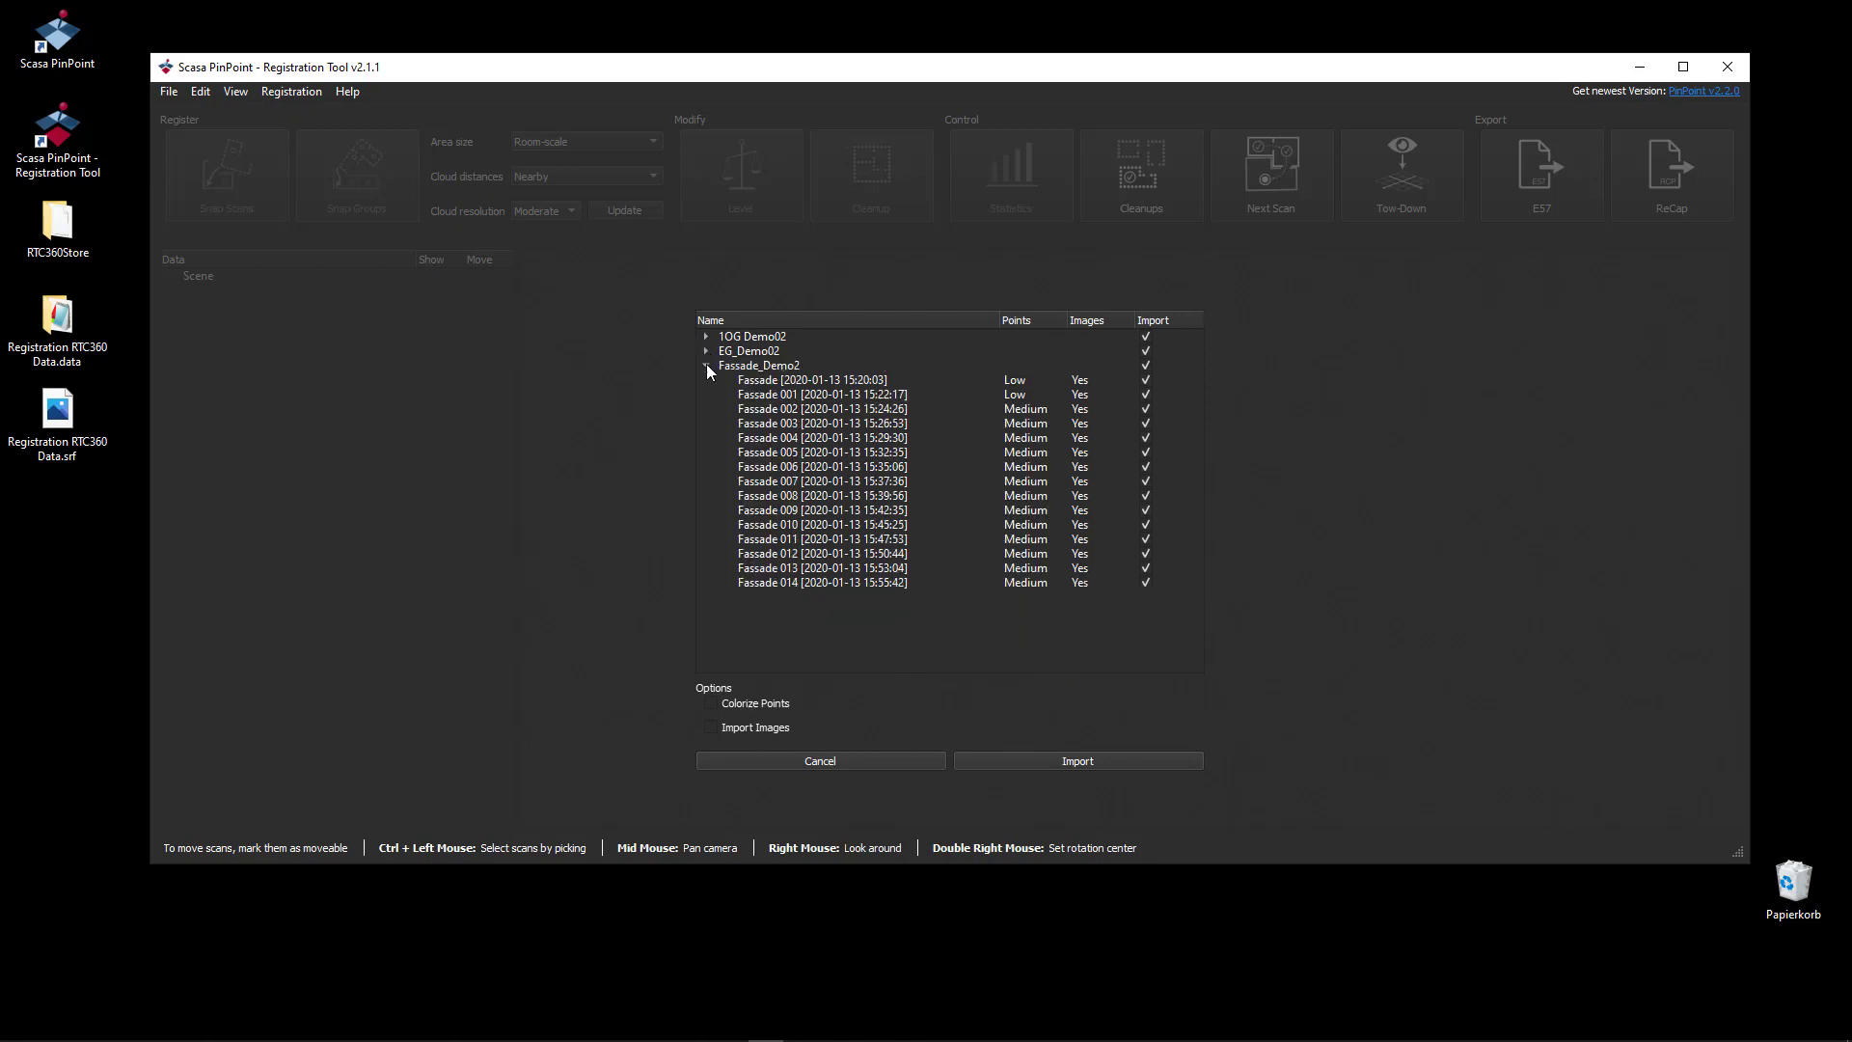
{"action": "left_click", "coordinate": [706, 364]}
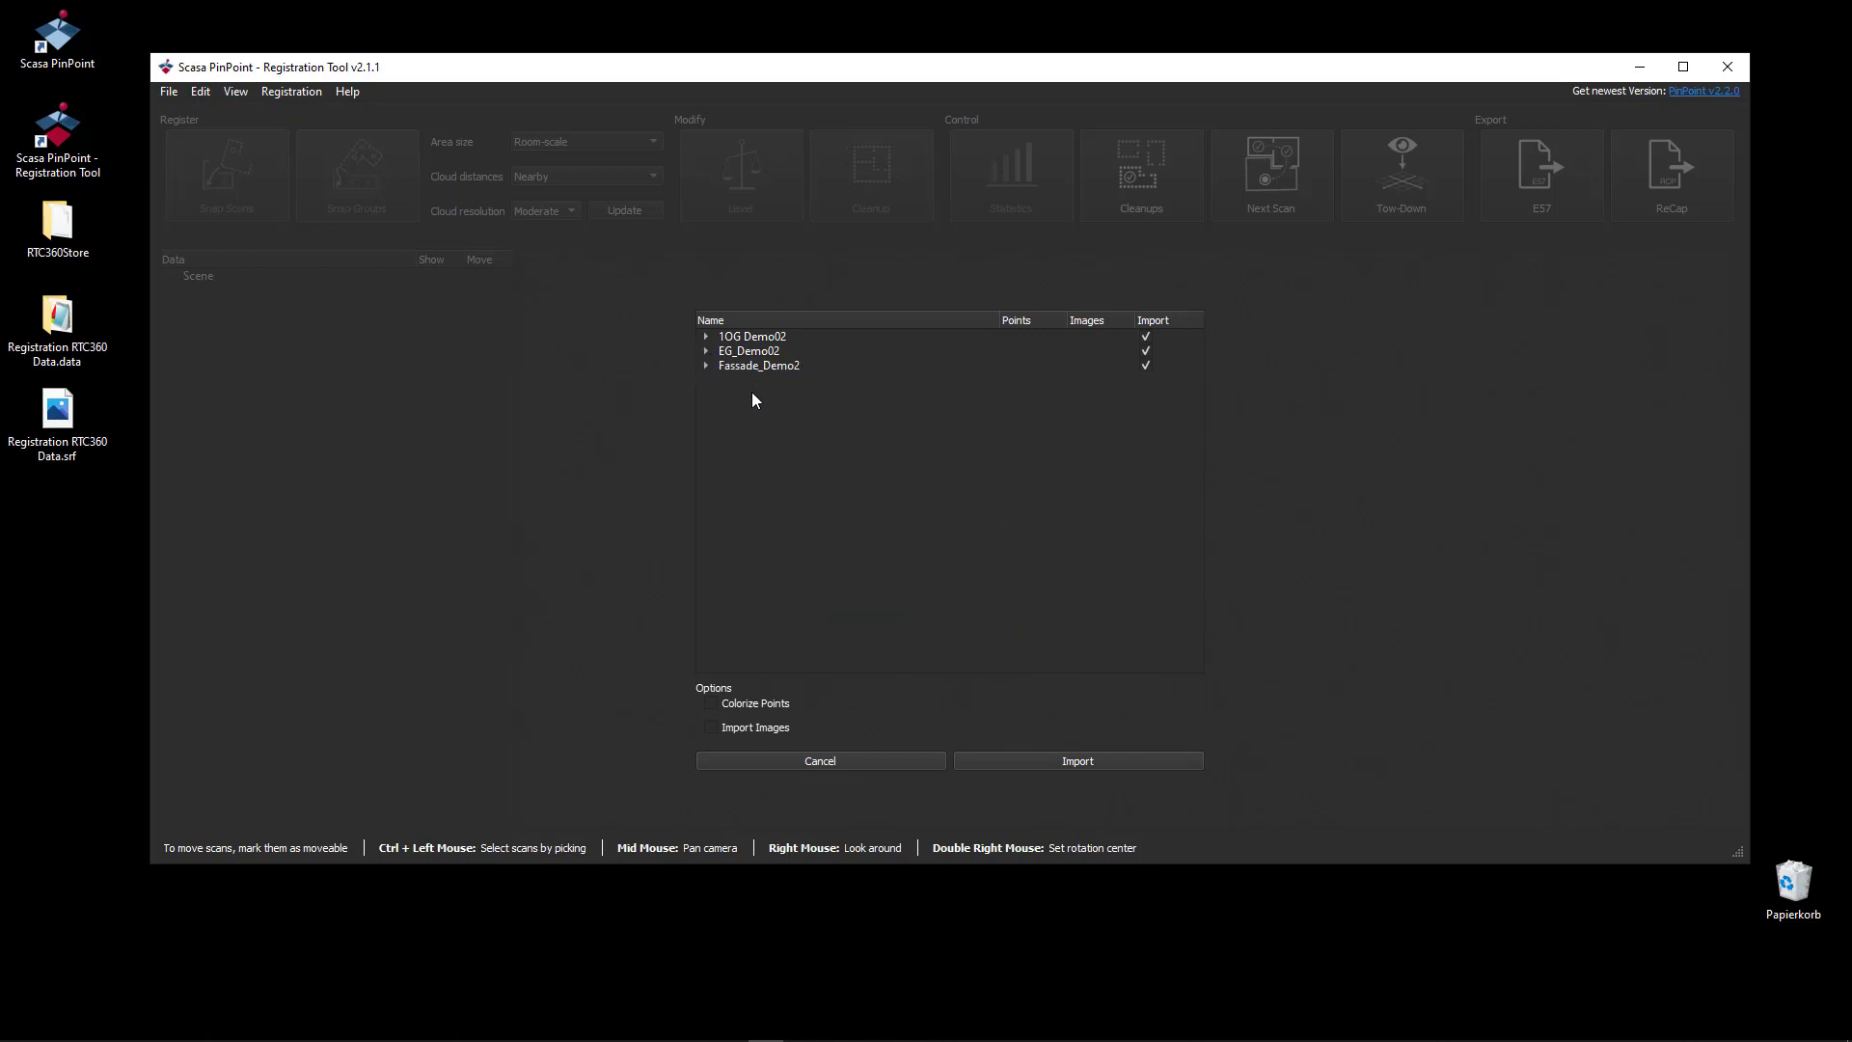
{"action": "left_click", "coordinate": [706, 363]}
{"action": "left_click", "coordinate": [703, 338]}
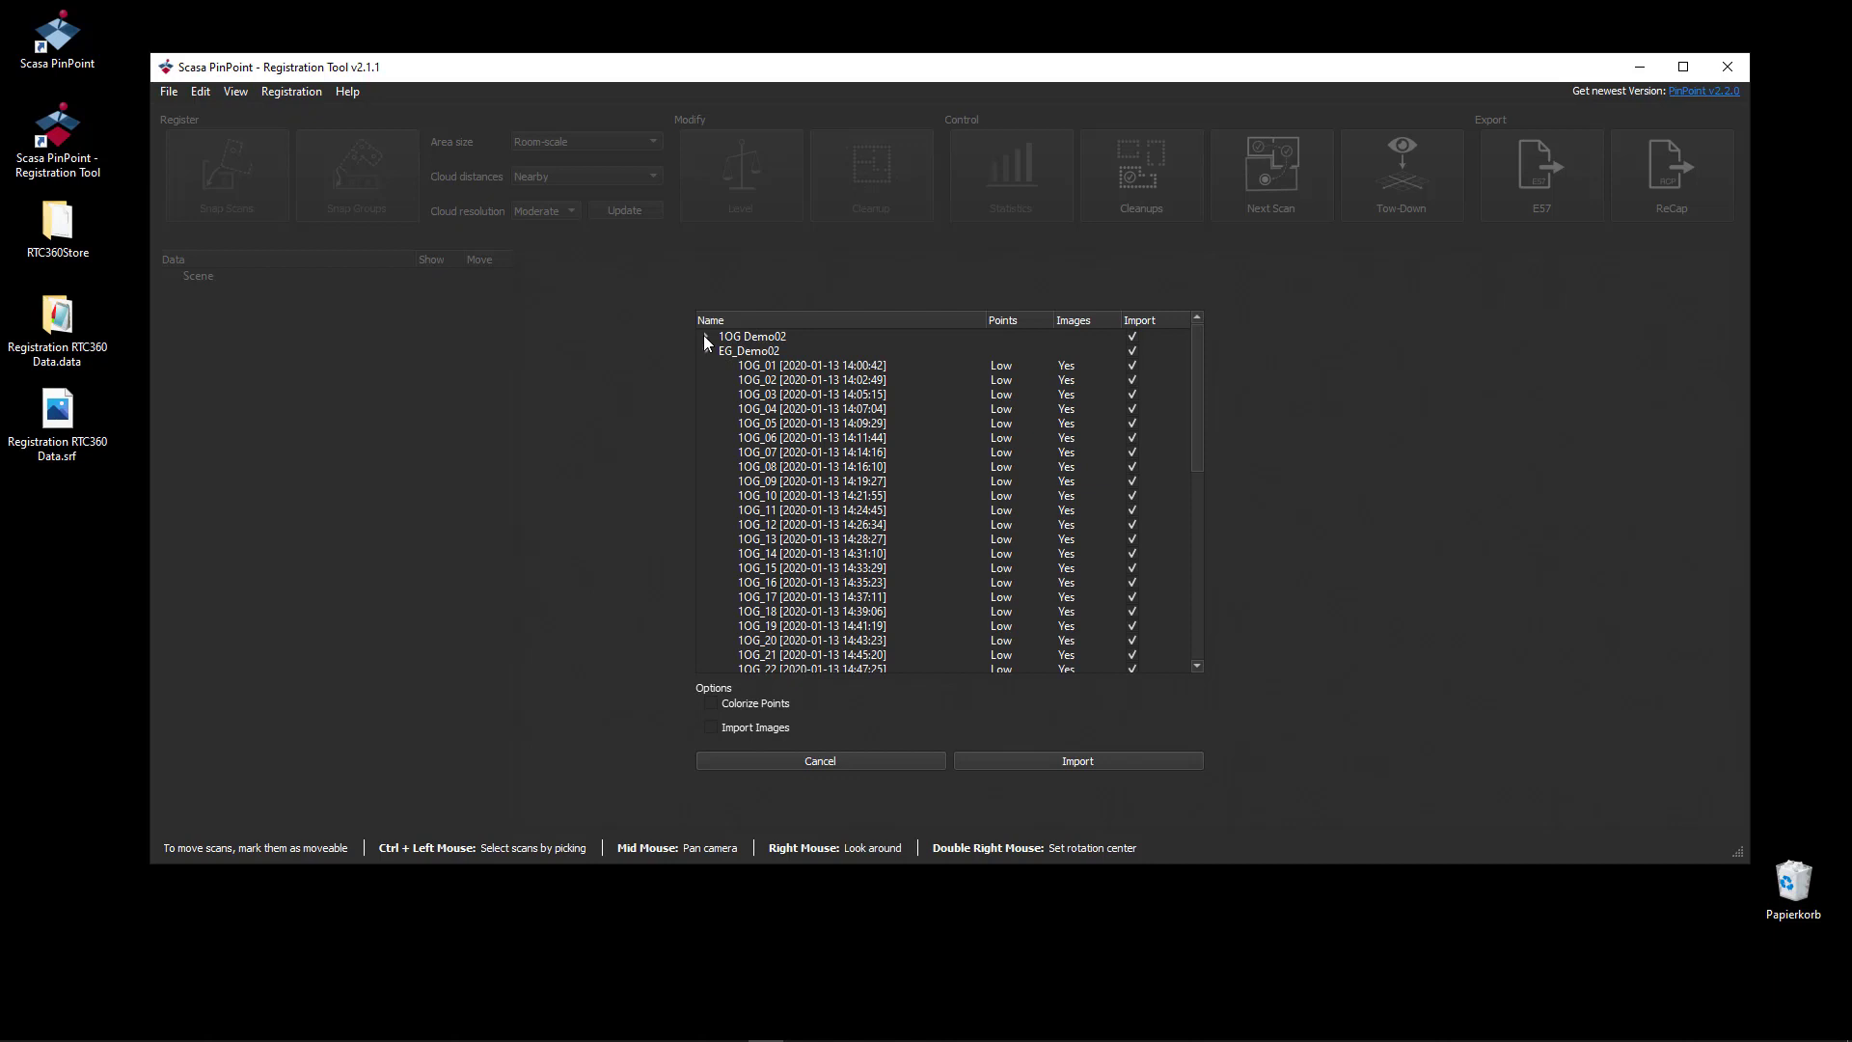
{"action": "left_click", "coordinate": [704, 337]}
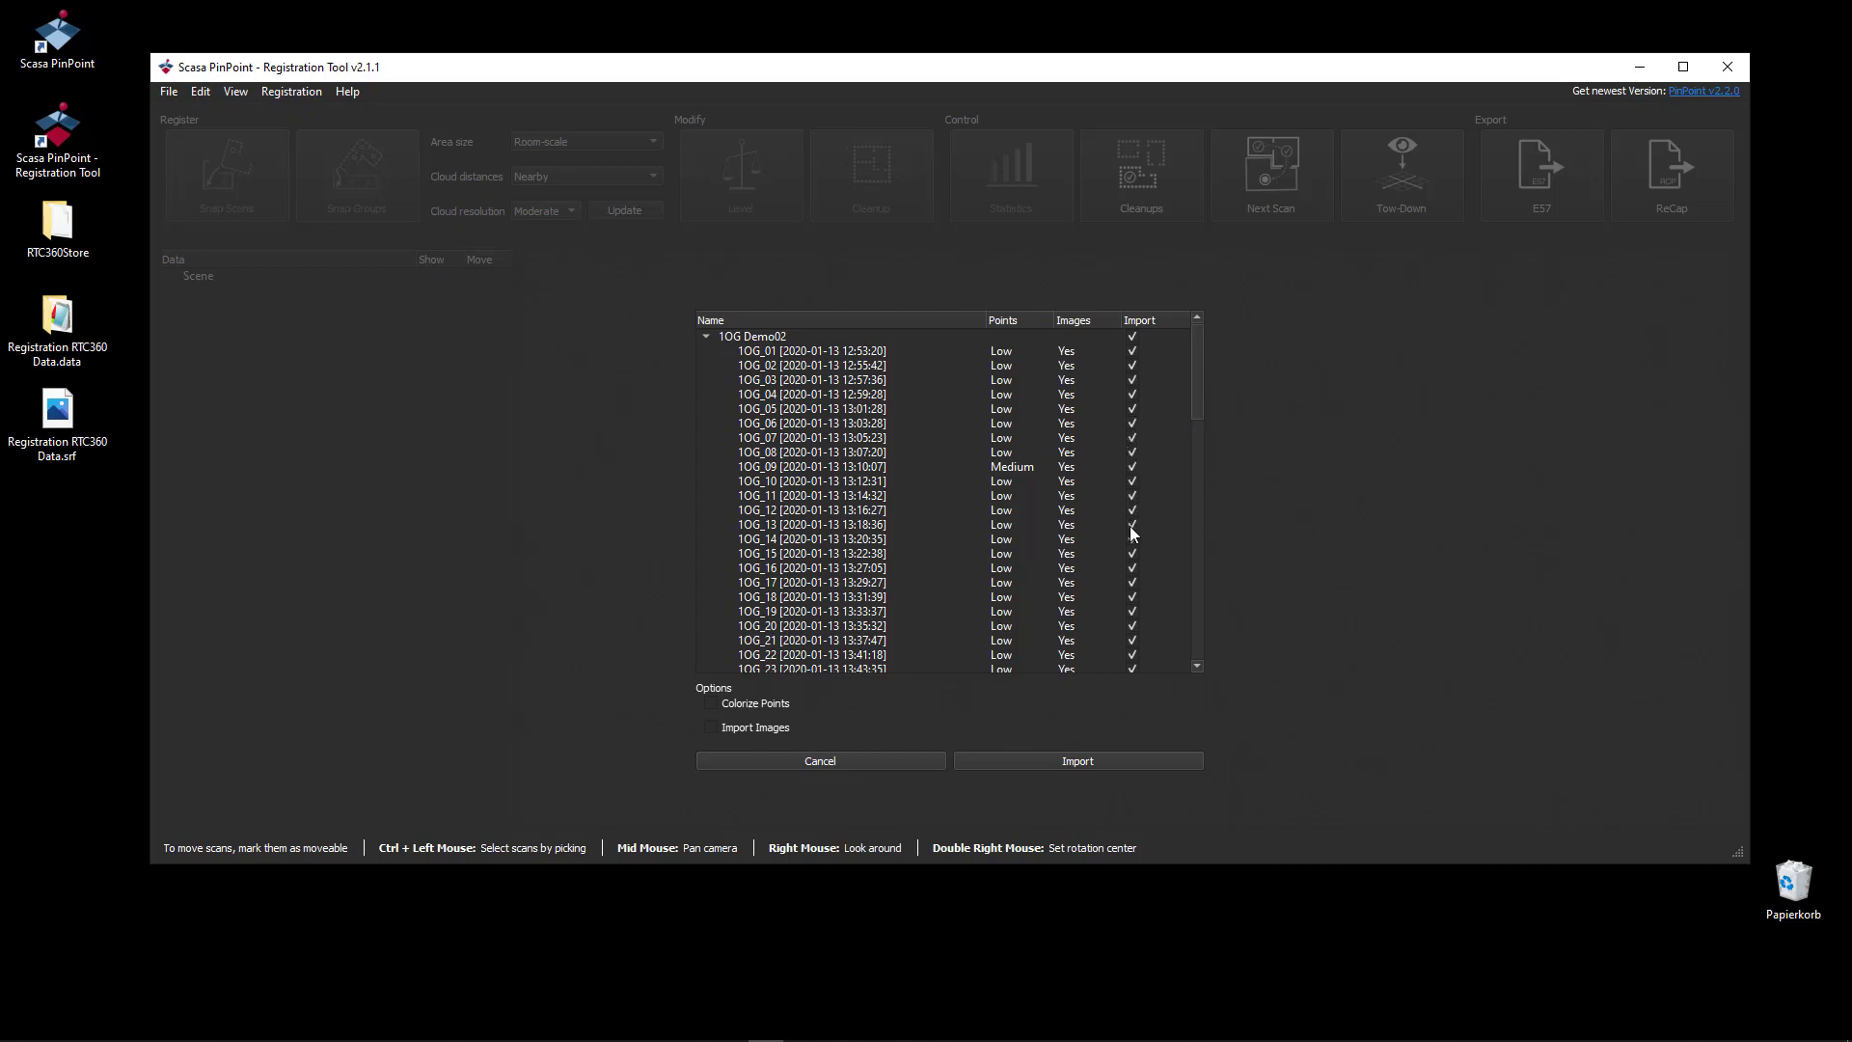
{"action": "left_click", "coordinate": [1132, 393]}
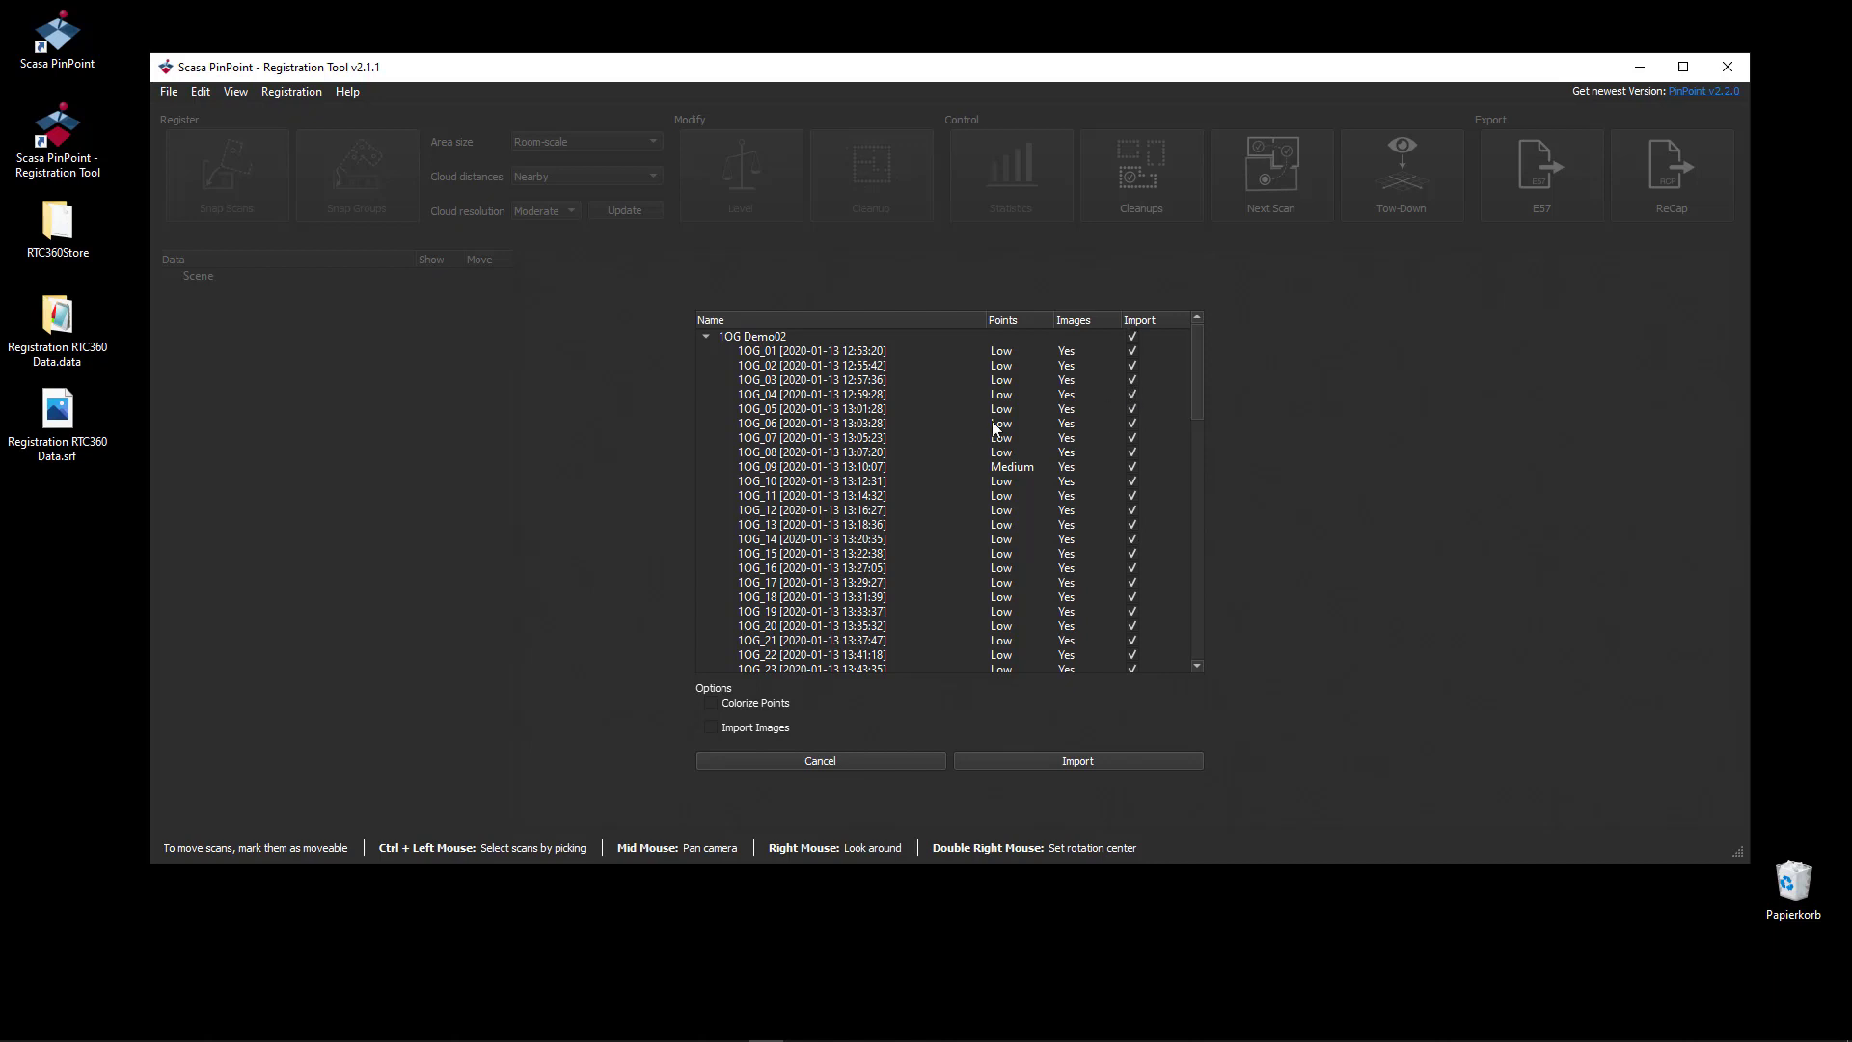
{"action": "left_click", "coordinate": [1001, 353]}
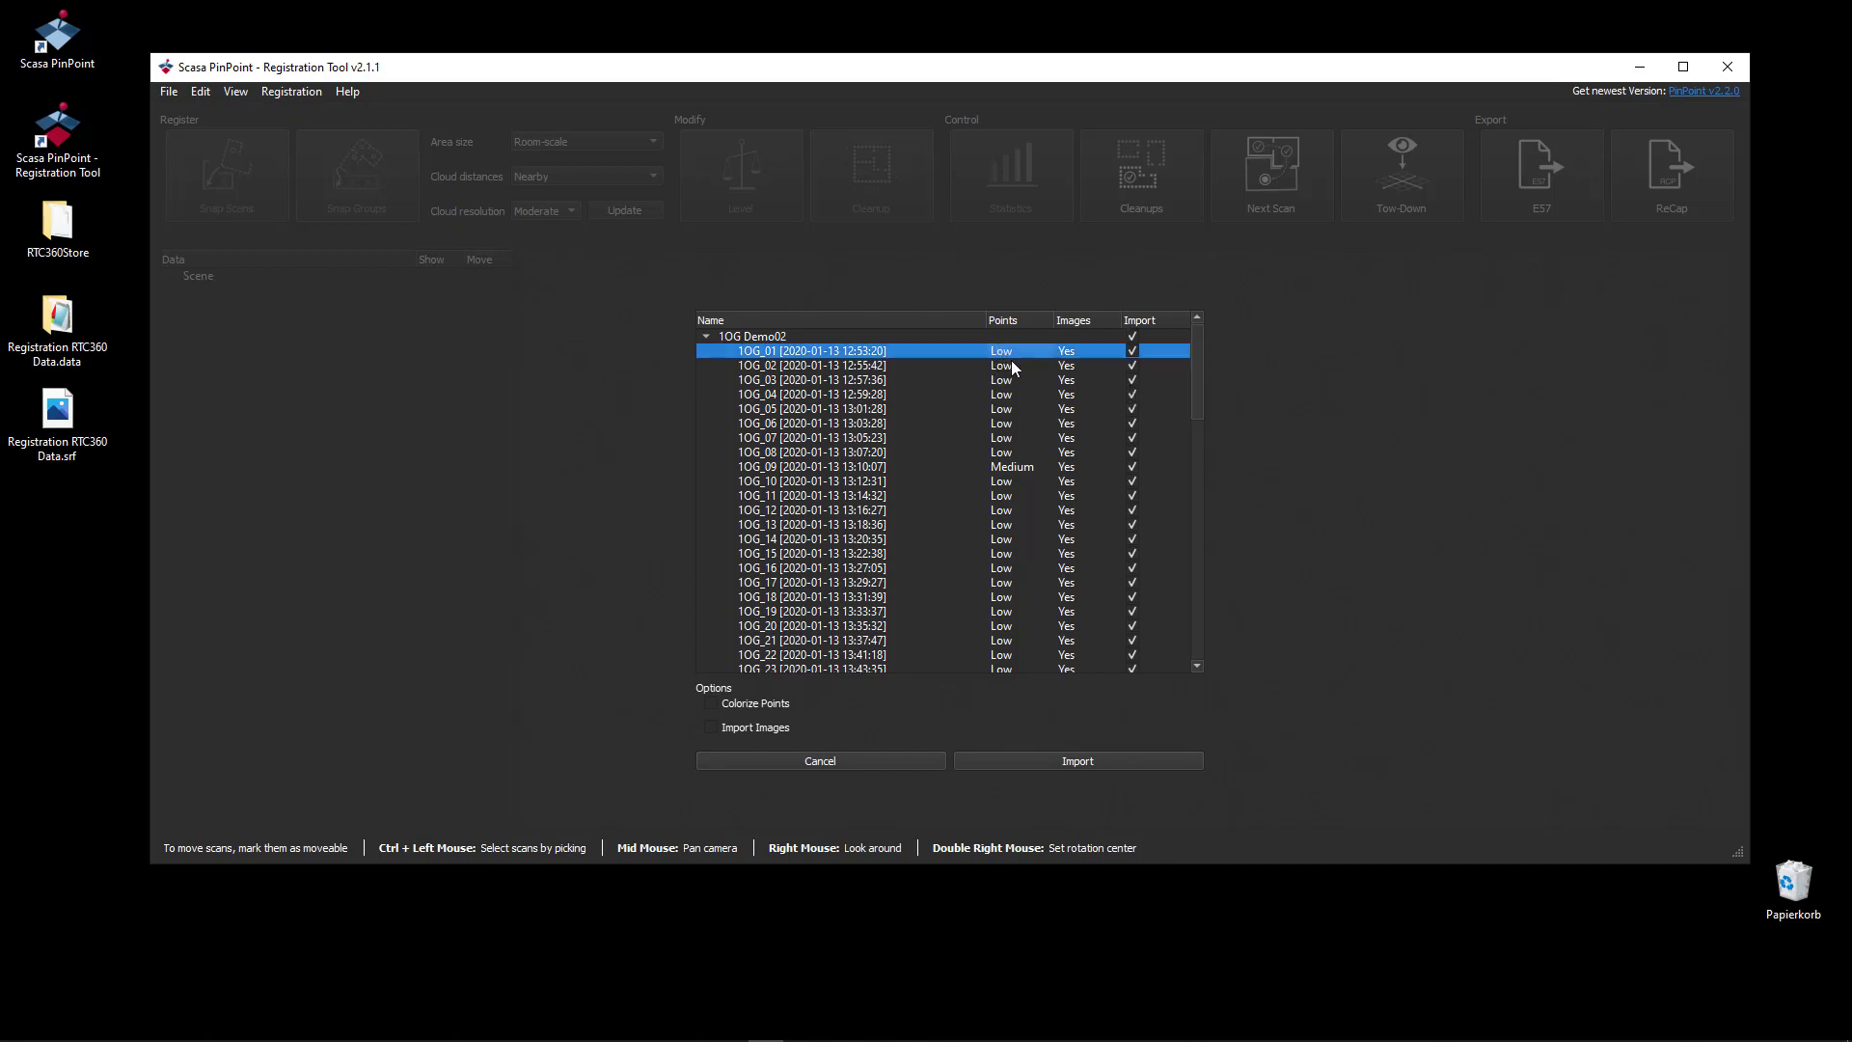
{"action": "left_click", "coordinate": [1014, 468]}
Step: Change scan 1OG_09 to import as Low from its right-click menu
{"action": "right_click", "coordinate": [1013, 468]}
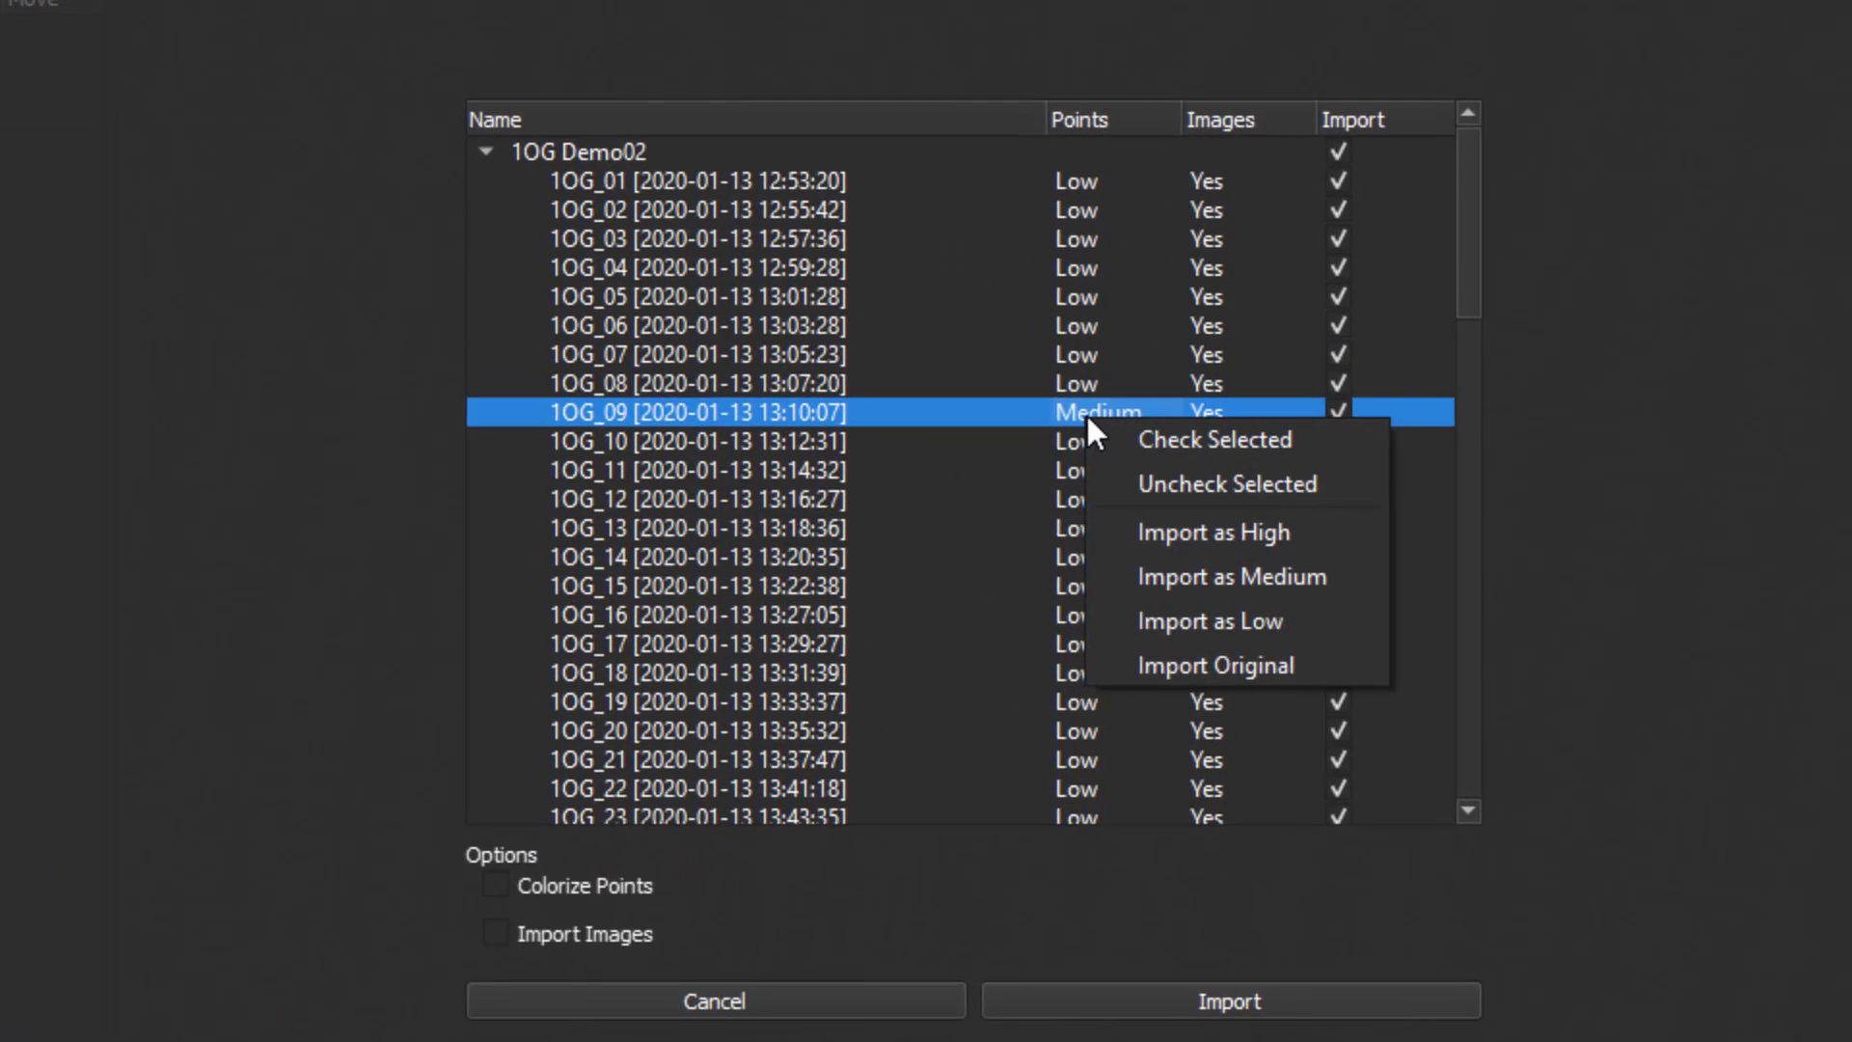
{"action": "right_click", "coordinate": [1128, 409]}
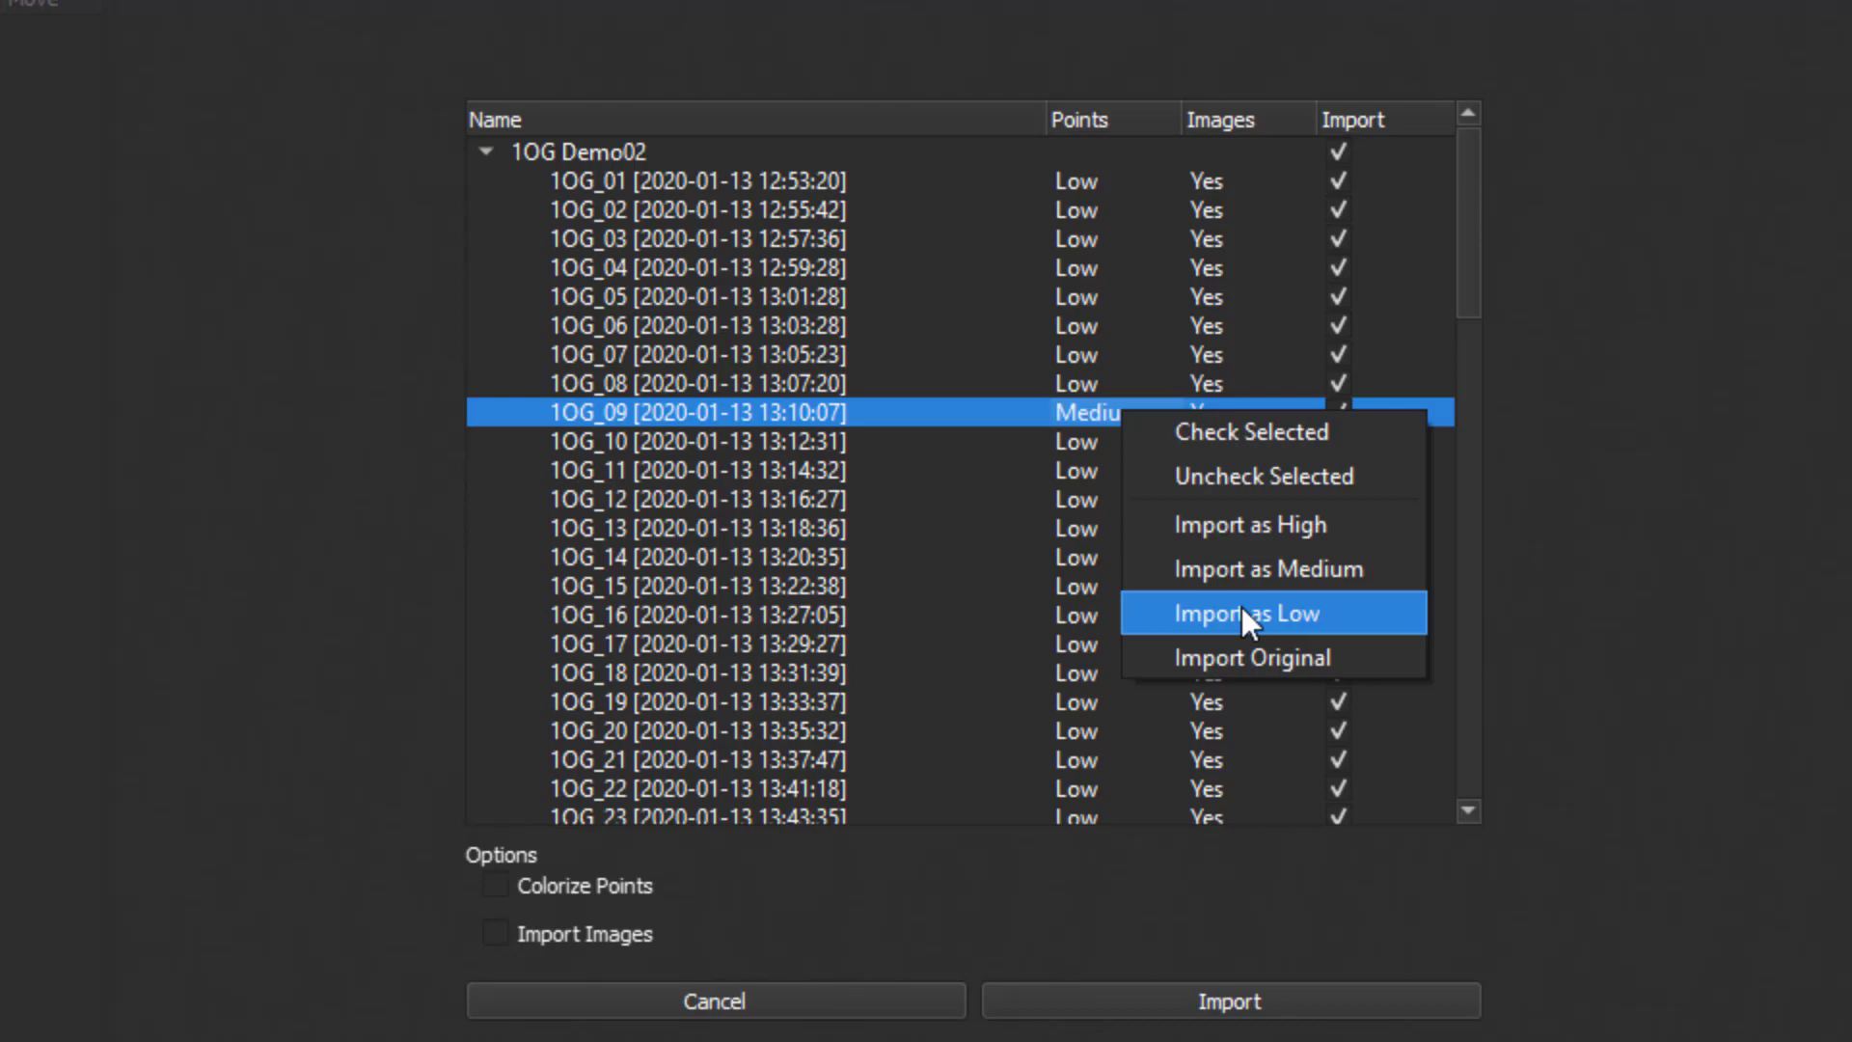
{"action": "left_click", "coordinate": [1242, 607]}
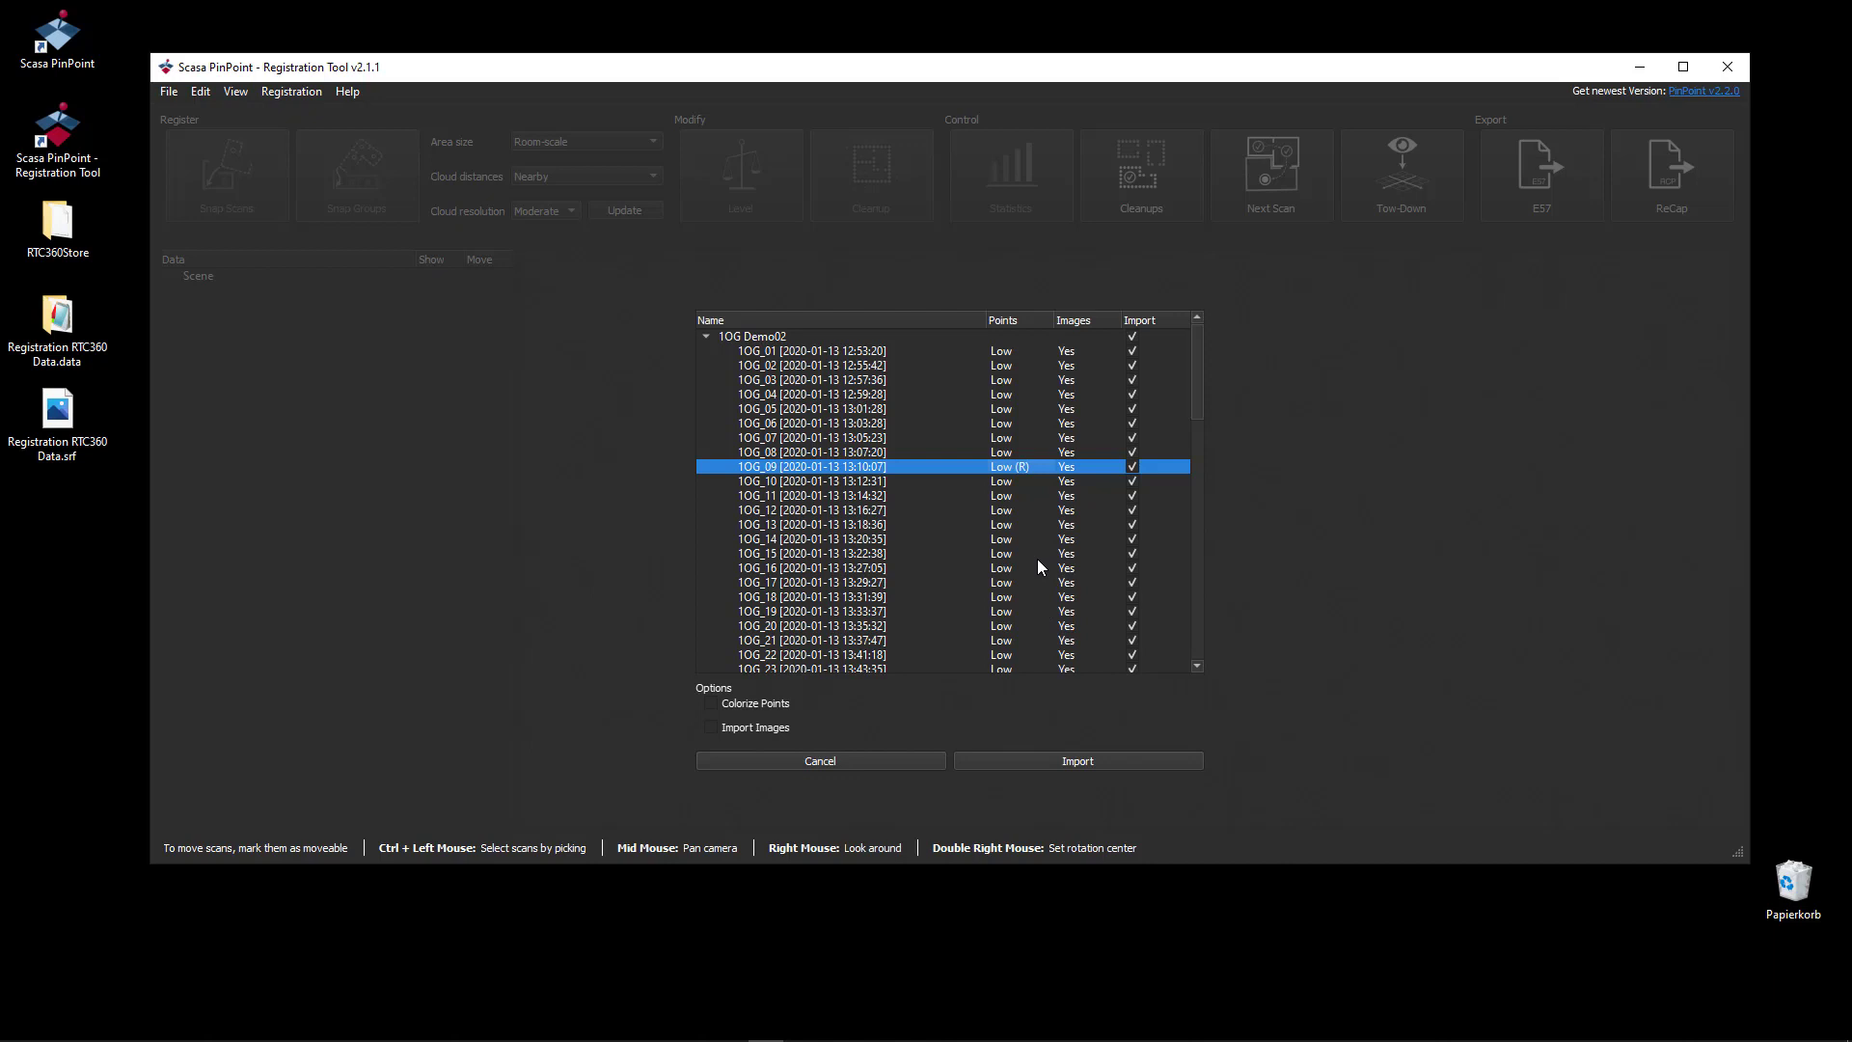
{"action": "scroll", "coordinate": [1038, 560], "scroll_direction": "down", "scroll_amount": 2}
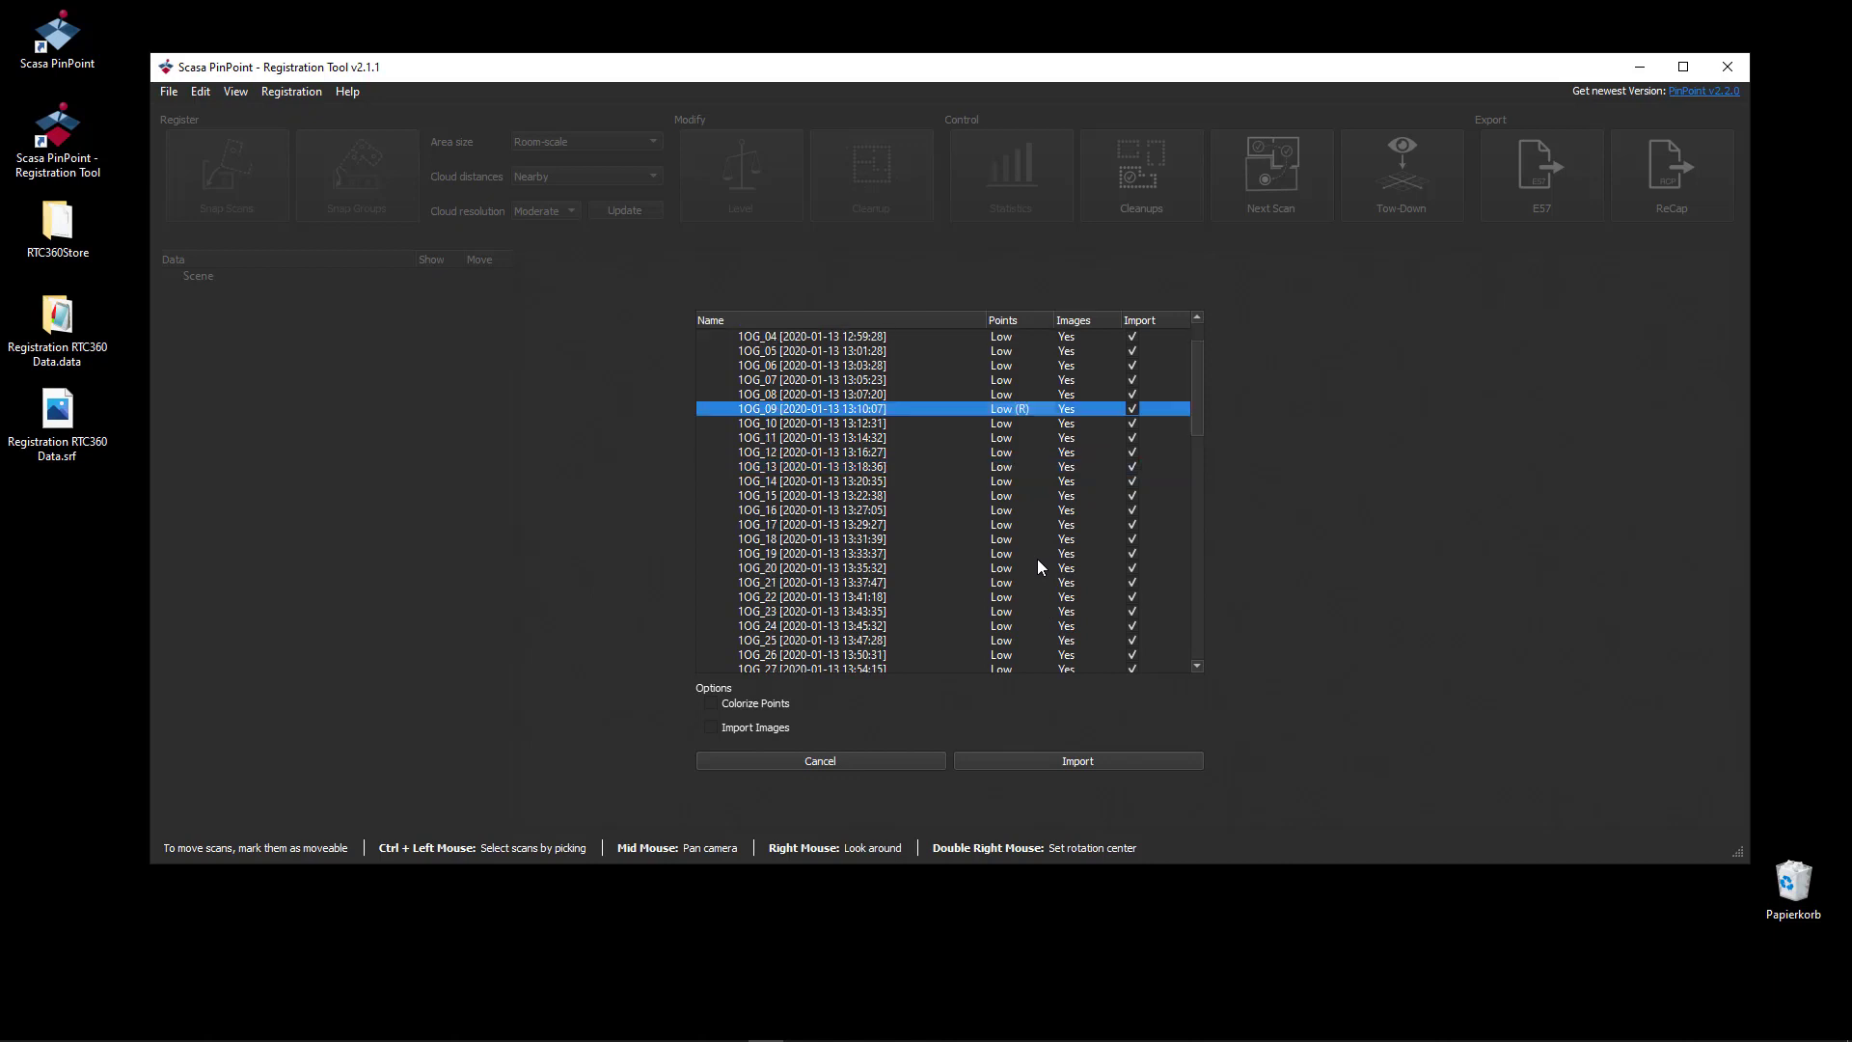
{"action": "scroll", "coordinate": [1038, 558], "scroll_direction": "down", "scroll_amount": 5}
{"action": "scroll", "coordinate": [1043, 550], "scroll_direction": "down", "scroll_amount": 2}
{"action": "scroll", "coordinate": [1062, 509], "scroll_direction": "down", "scroll_amount": 5}
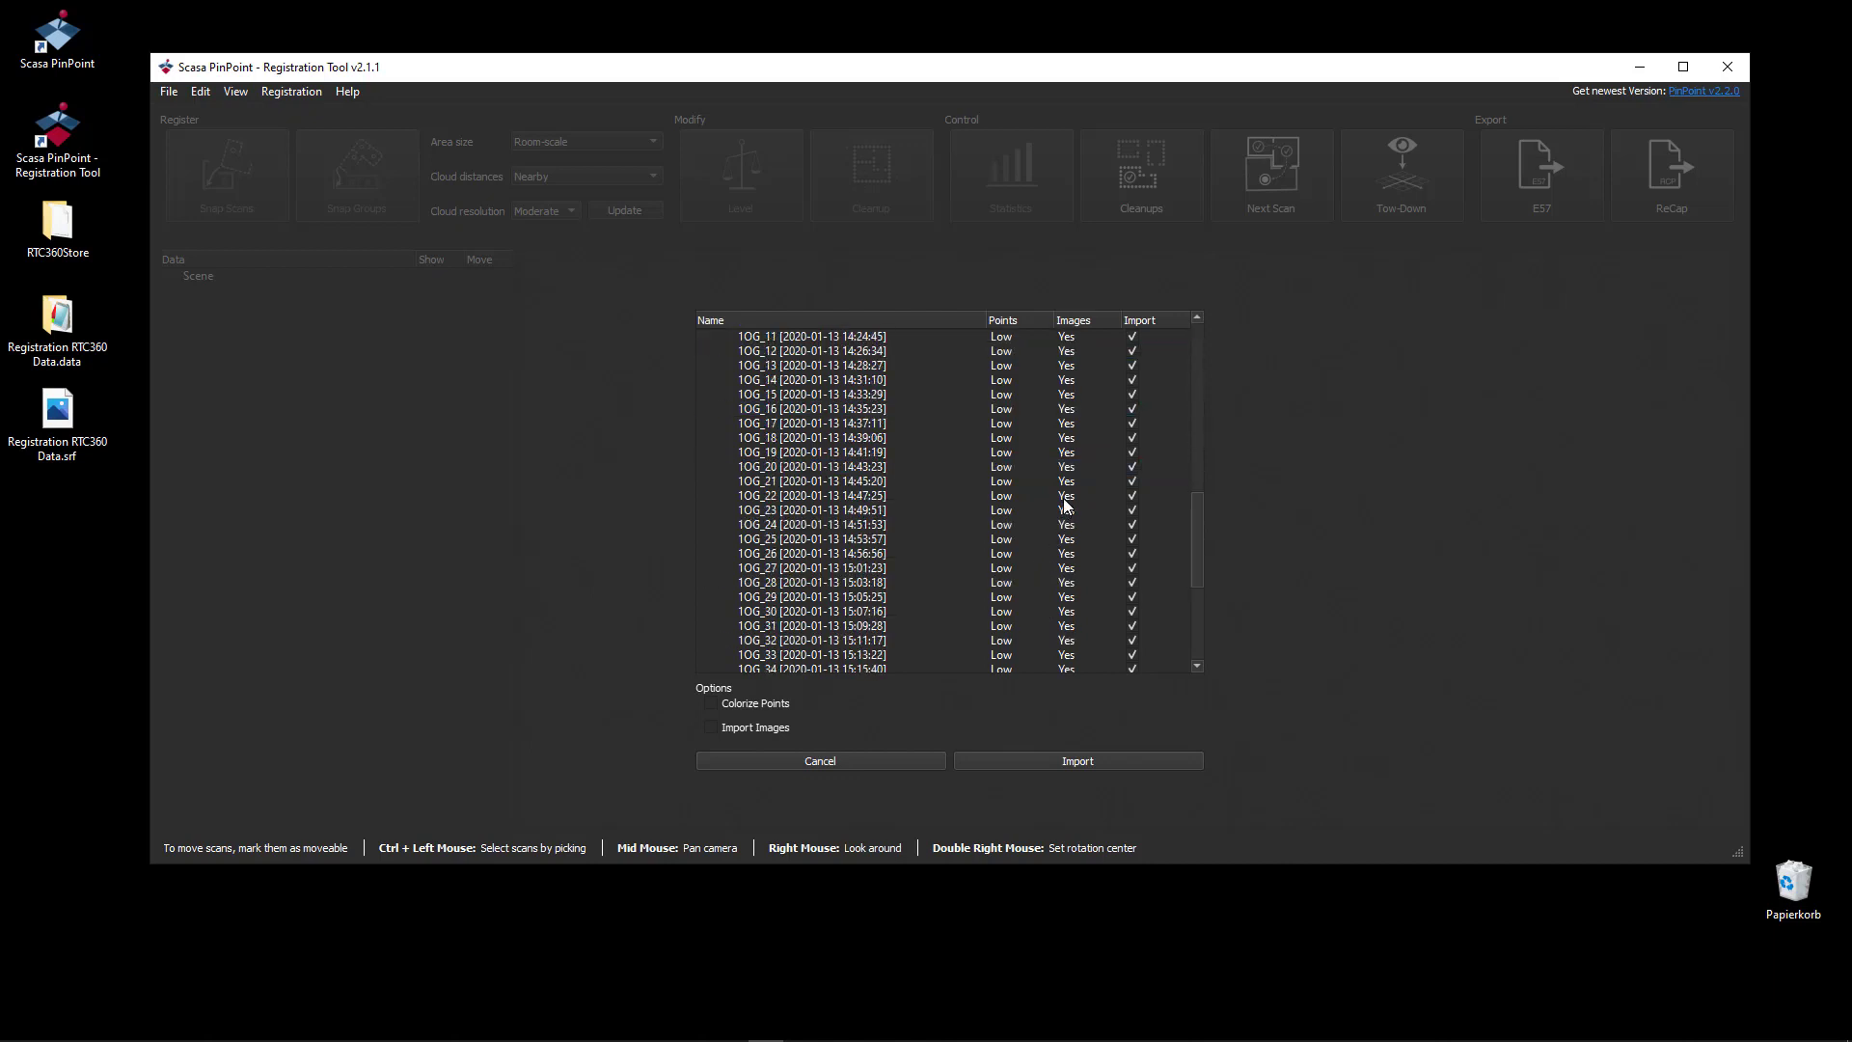
{"action": "scroll", "coordinate": [1062, 509], "scroll_direction": "down", "scroll_amount": 8}
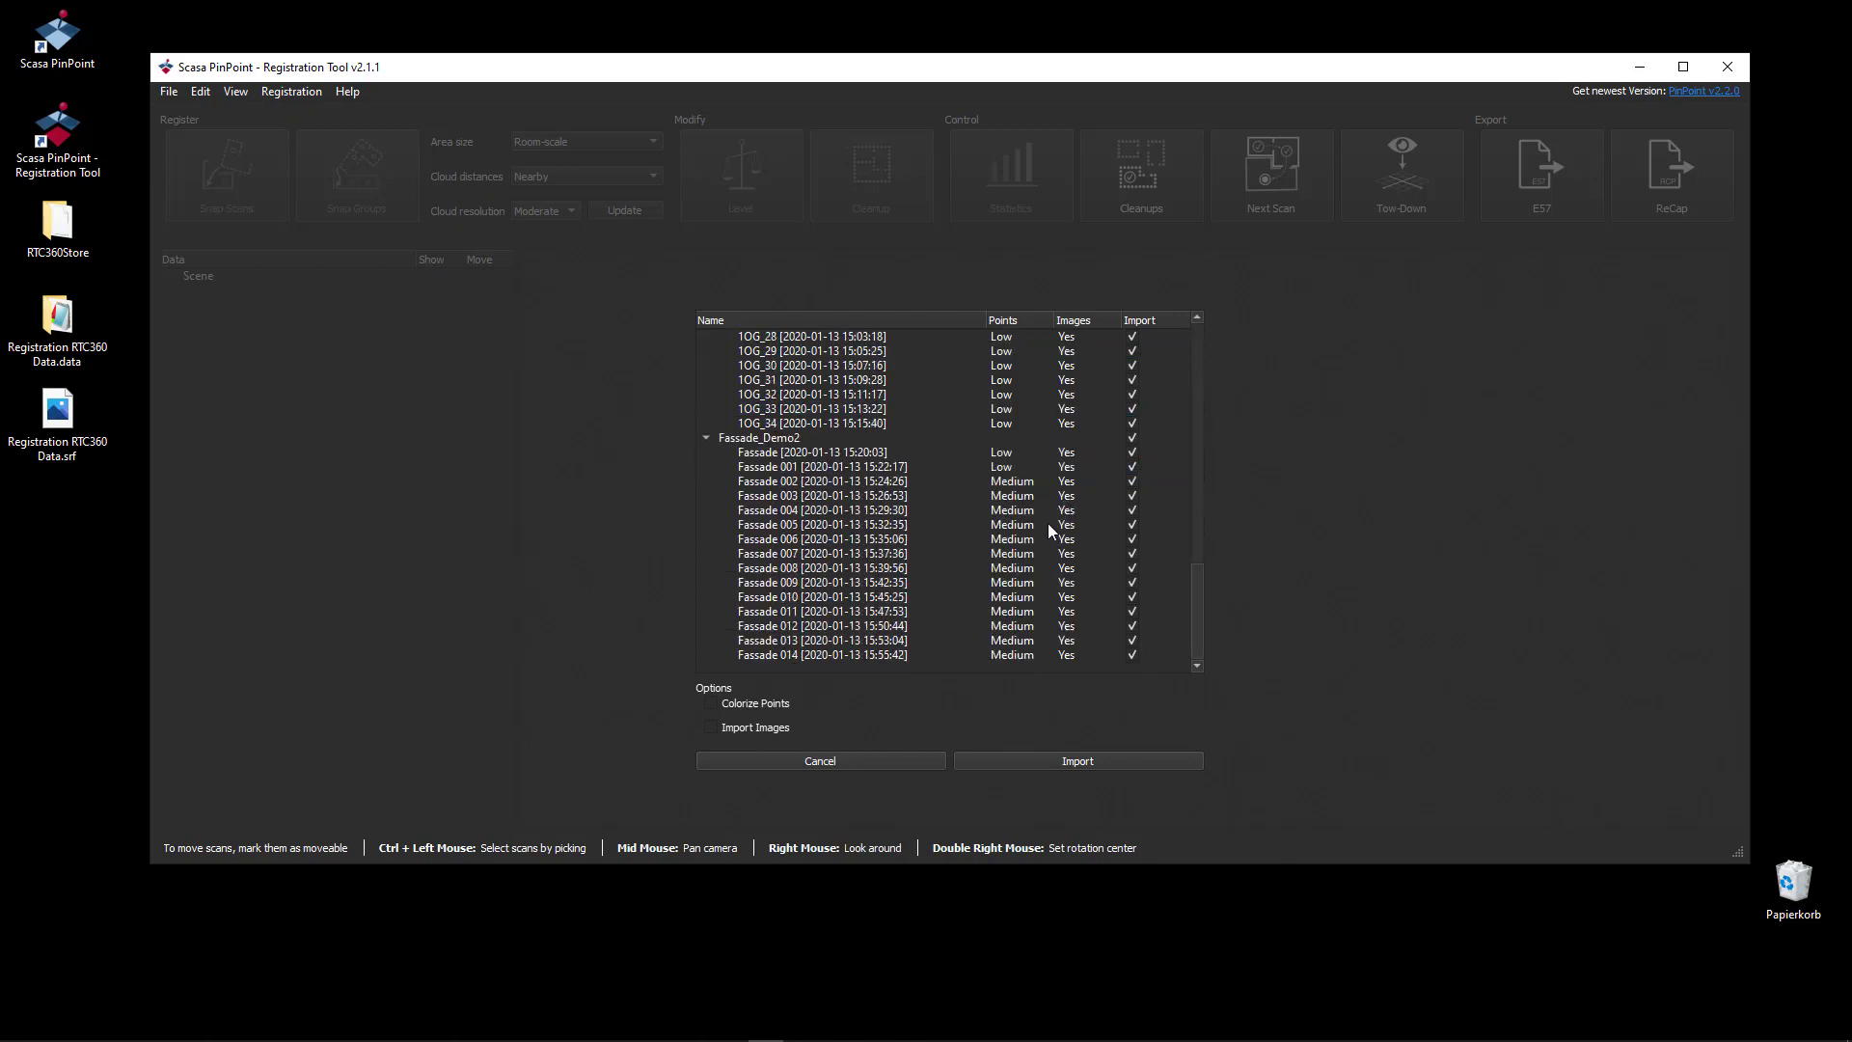
{"action": "scroll", "coordinate": [1049, 523], "scroll_direction": "up", "scroll_amount": 3}
{"action": "scroll", "coordinate": [1050, 523], "scroll_direction": "up", "scroll_amount": 3}
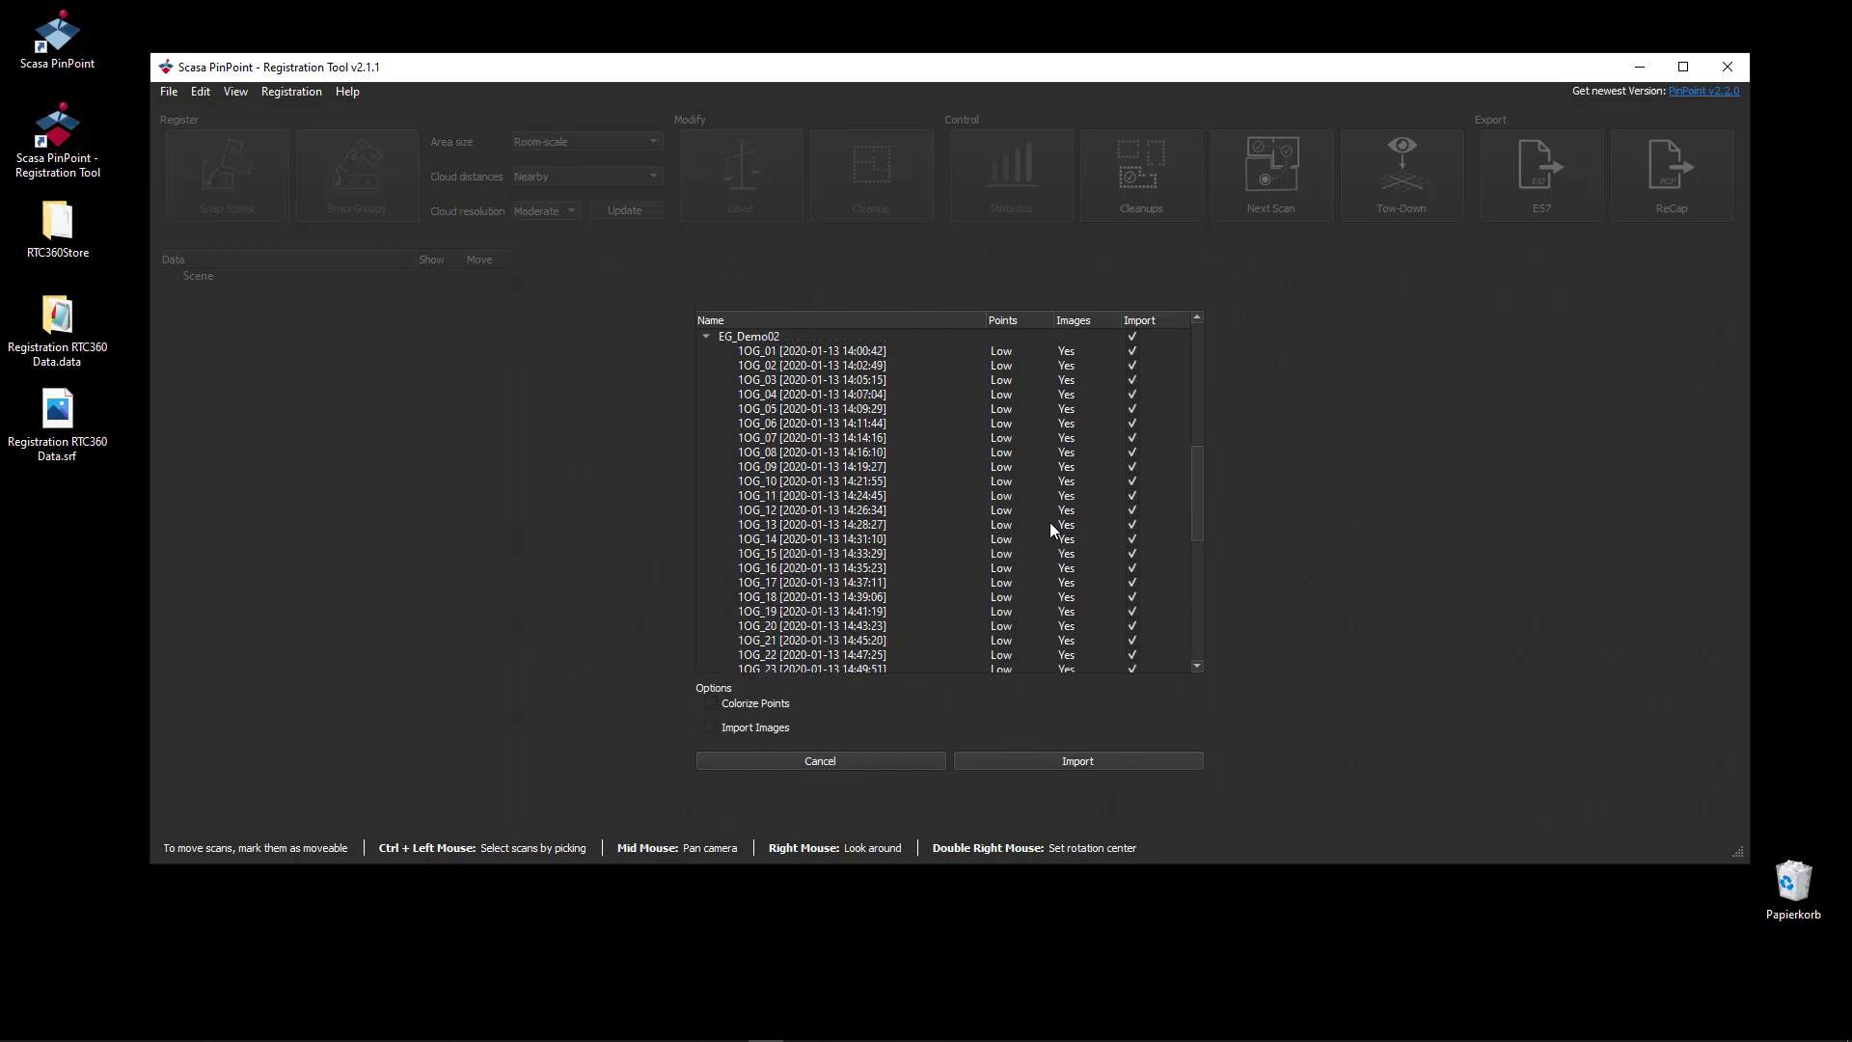
{"action": "scroll", "coordinate": [1049, 522], "scroll_direction": "up", "scroll_amount": 2}
{"action": "scroll", "coordinate": [1053, 517], "scroll_direction": "up", "scroll_amount": 2}
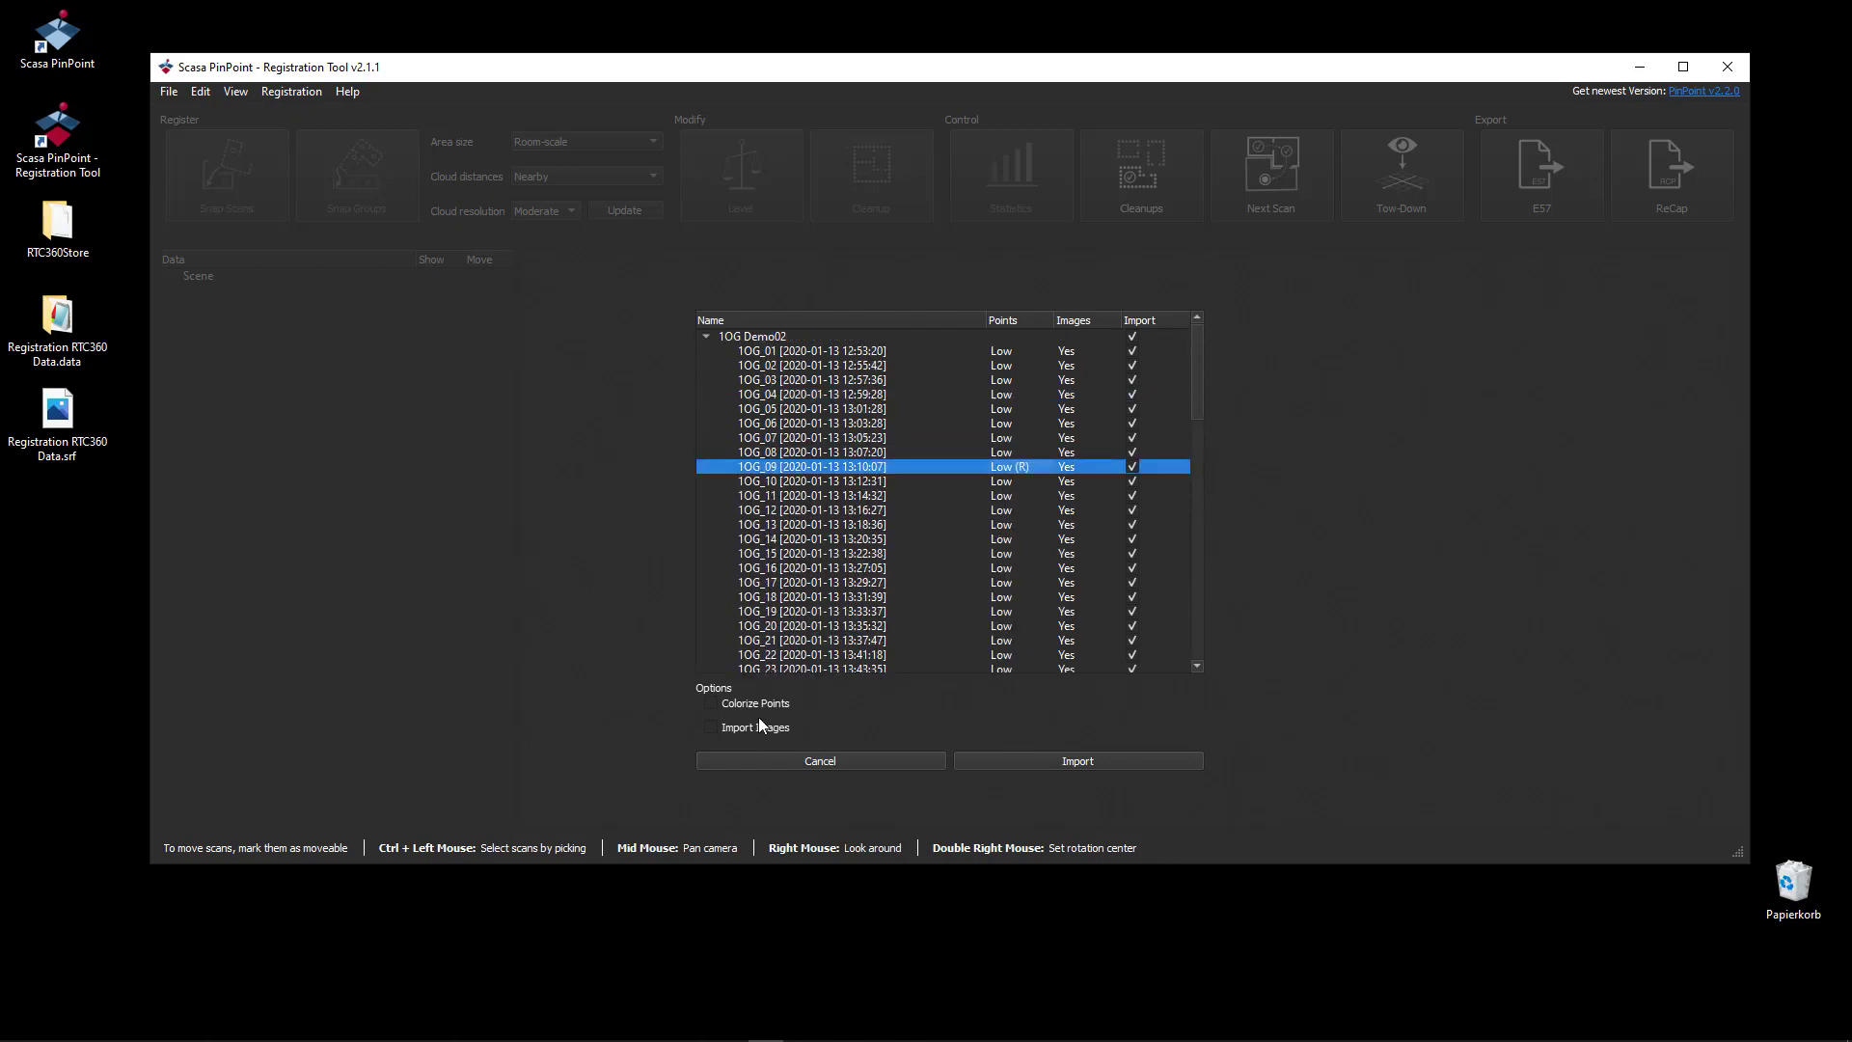
Step: Tick Colorize Points in the Import dialog
{"action": "left_click", "coordinate": [709, 703]}
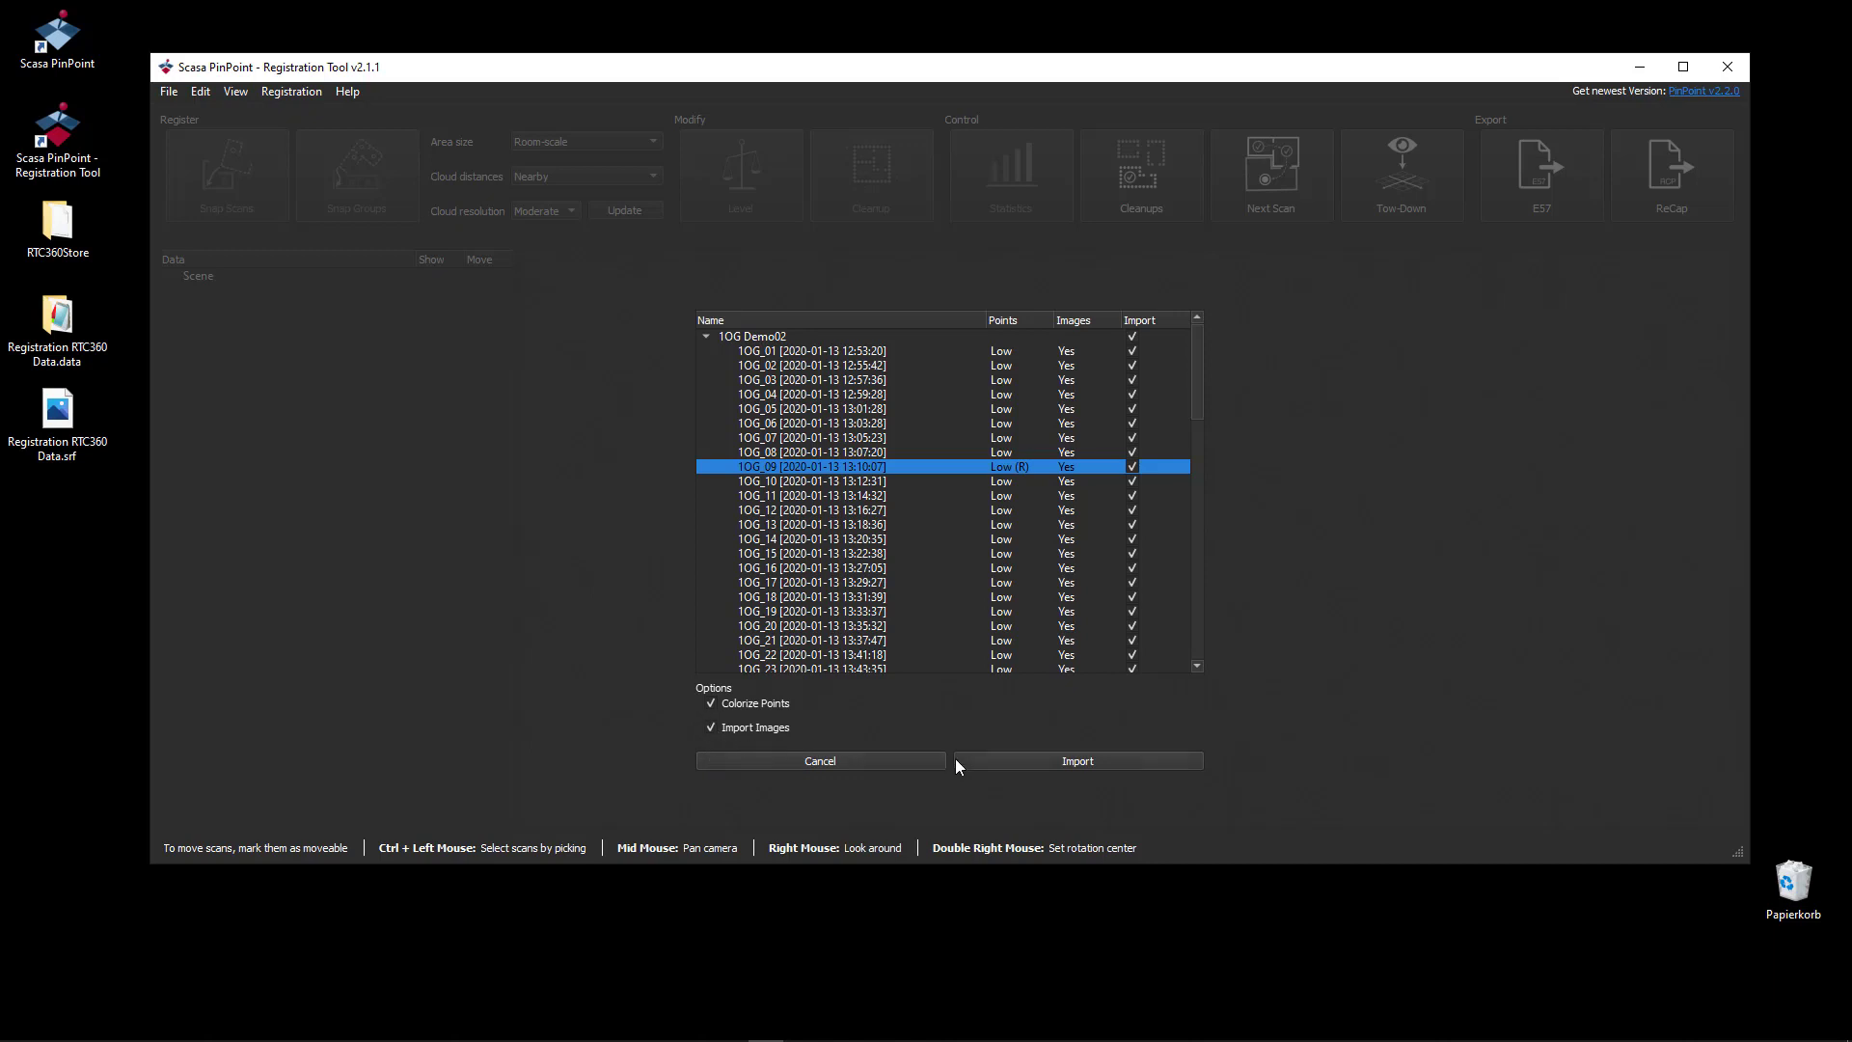
Step: Start the RTC360 scan import and maximize the program window
{"action": "left_click", "coordinate": [1096, 763]}
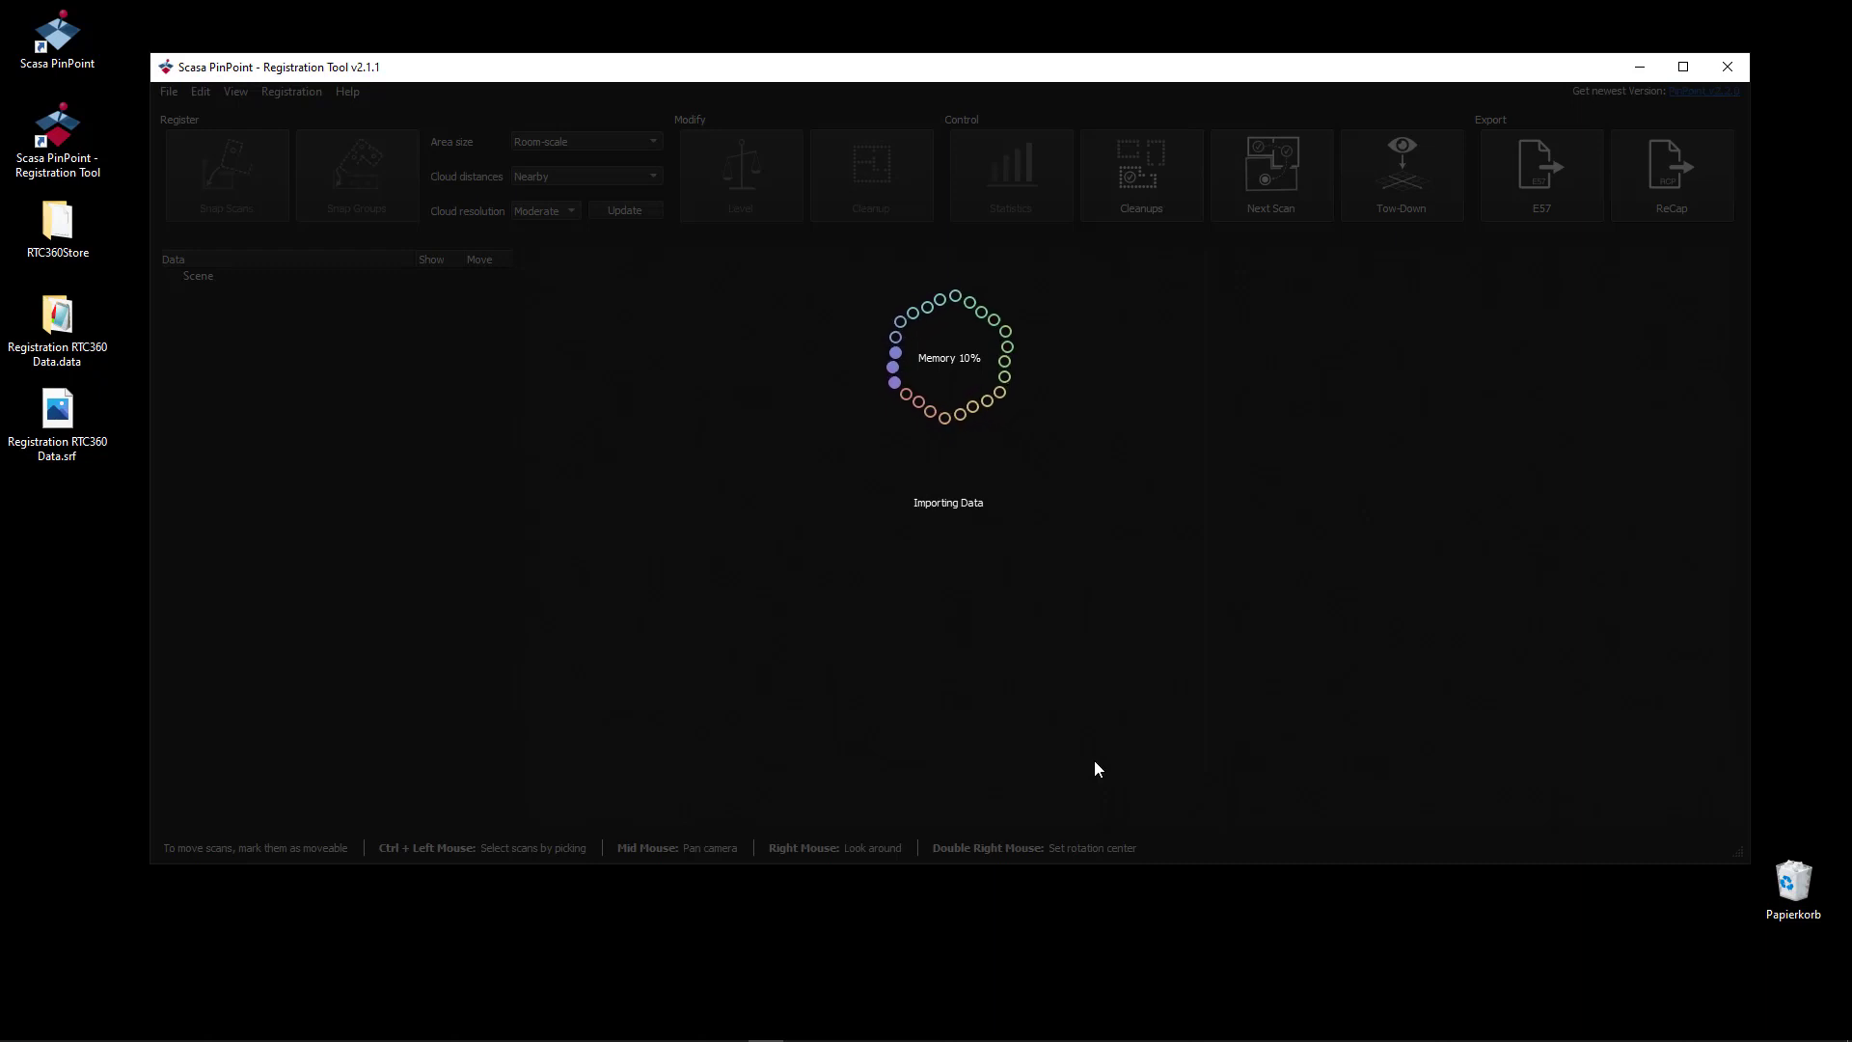
{"action": "left_click", "coordinate": [1684, 66]}
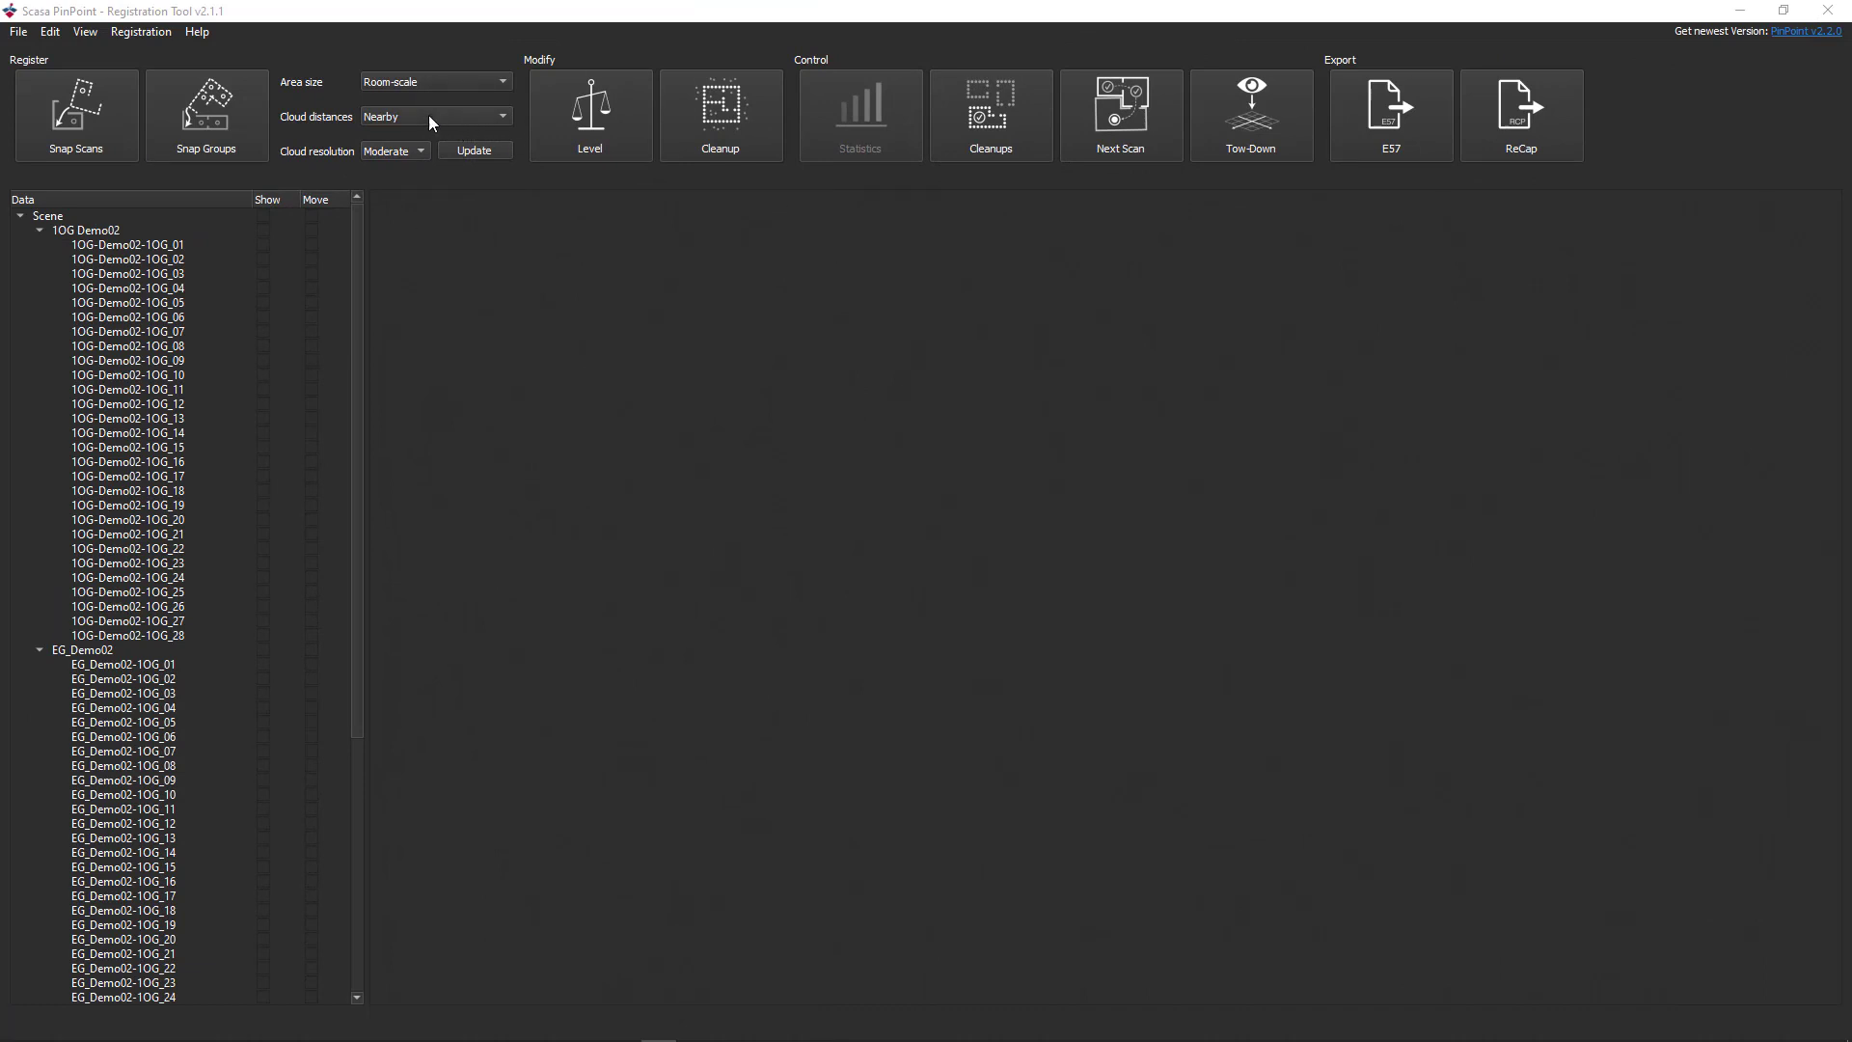
Step: Set cloud distances to Very close, toggle Expert Mode on and off, and show all 1OG Demo02 scans
{"action": "left_click", "coordinate": [428, 115]}
{"action": "left_click", "coordinate": [391, 137]}
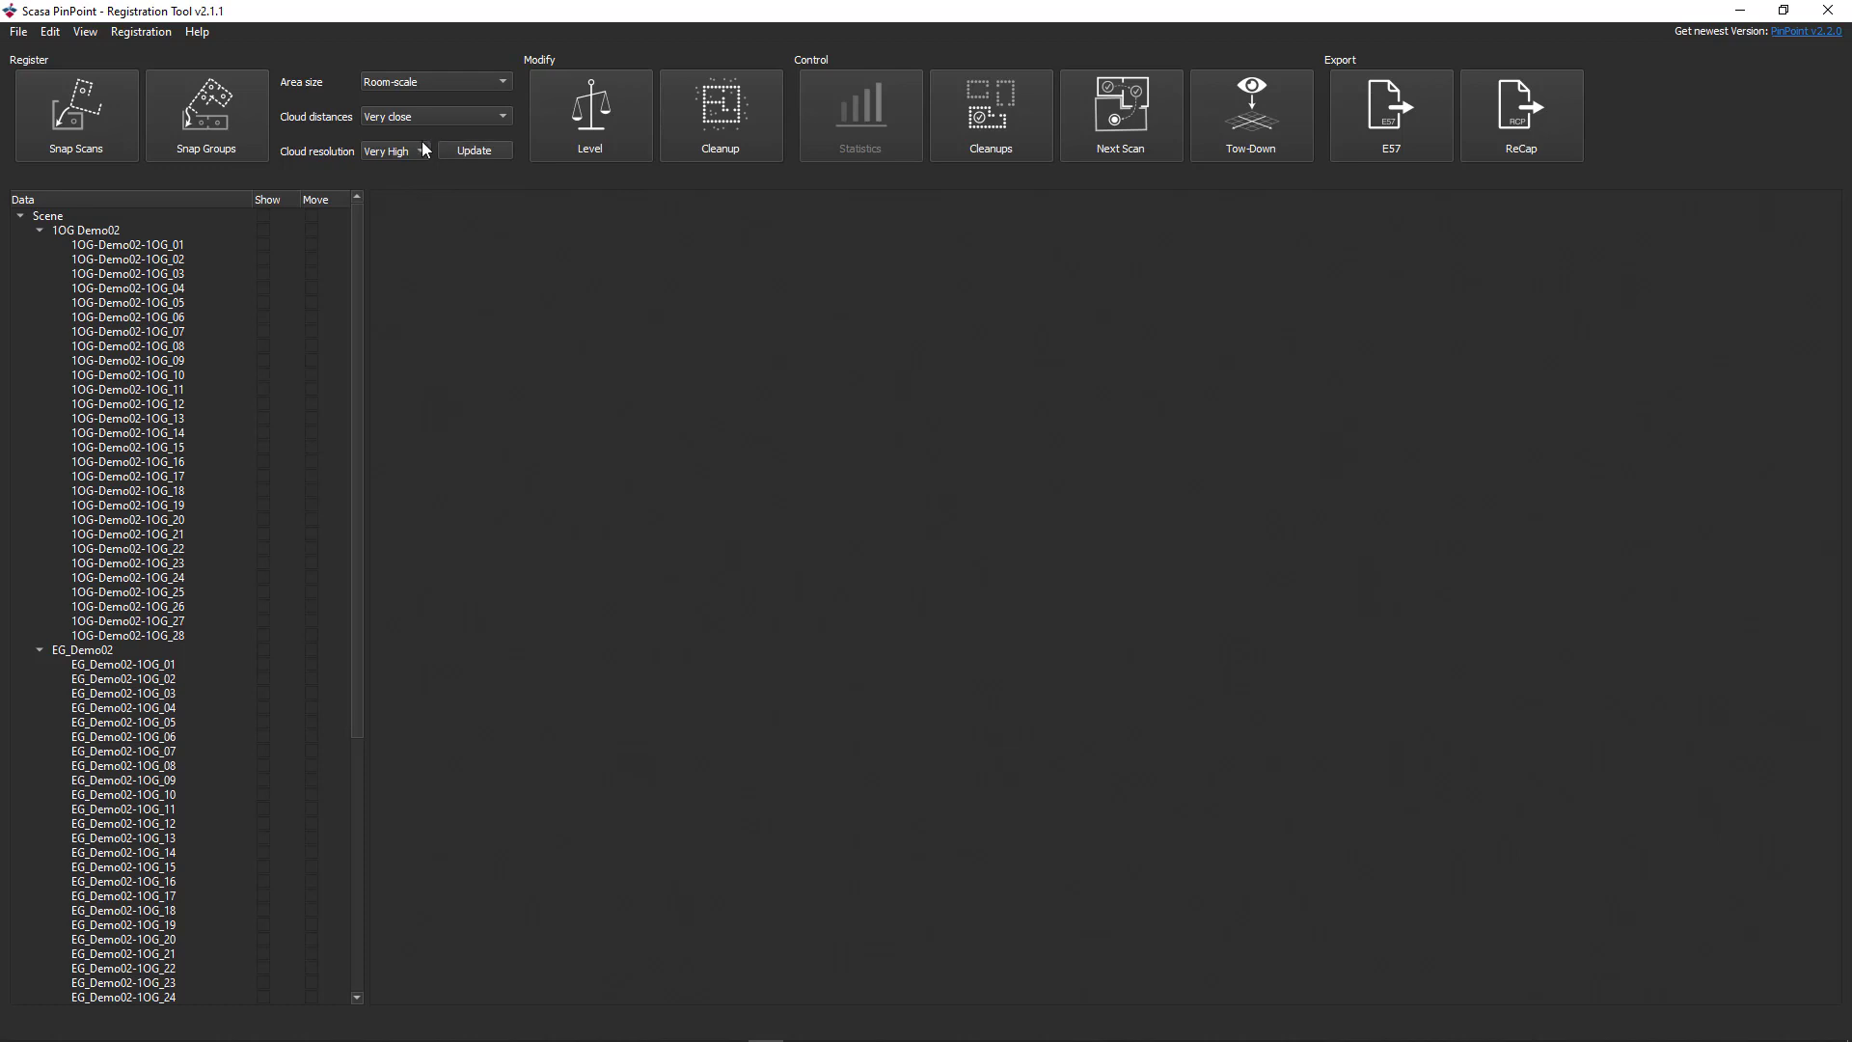
{"action": "left_click", "coordinate": [150, 37]}
{"action": "left_click", "coordinate": [170, 53]}
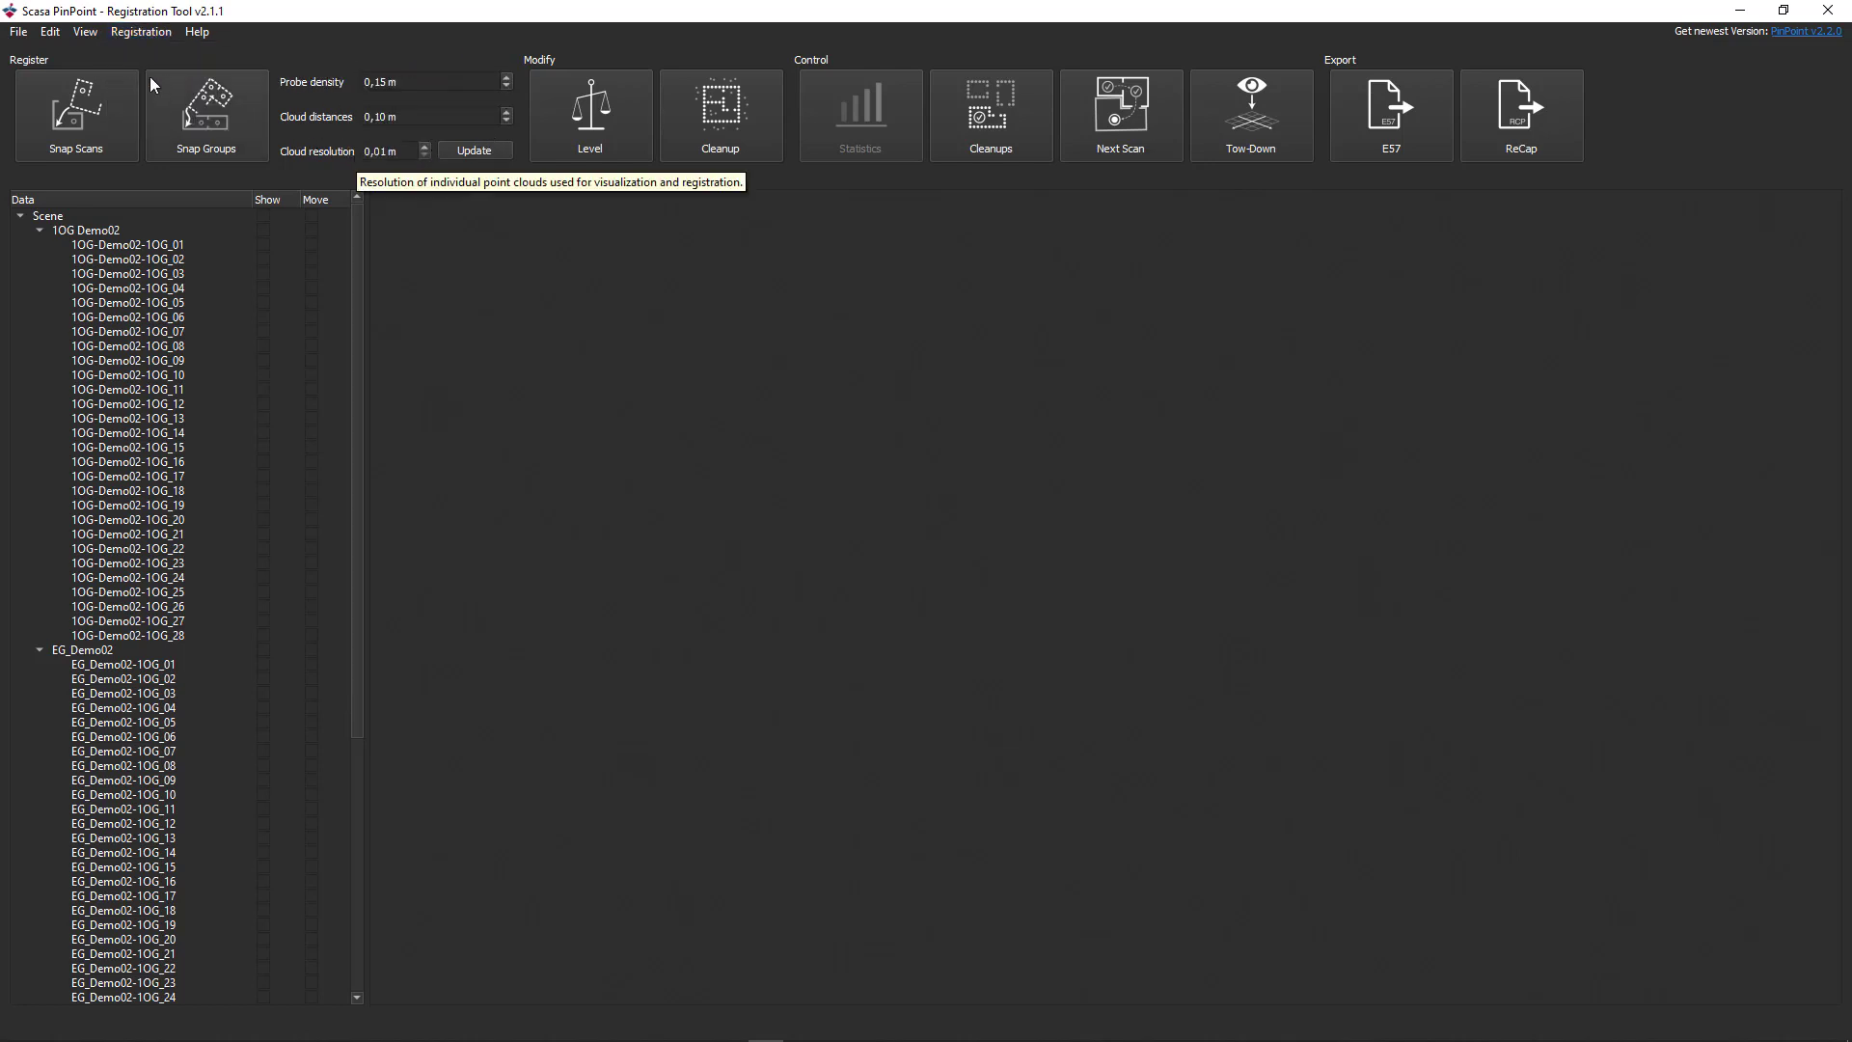
{"action": "left_click", "coordinate": [132, 34]}
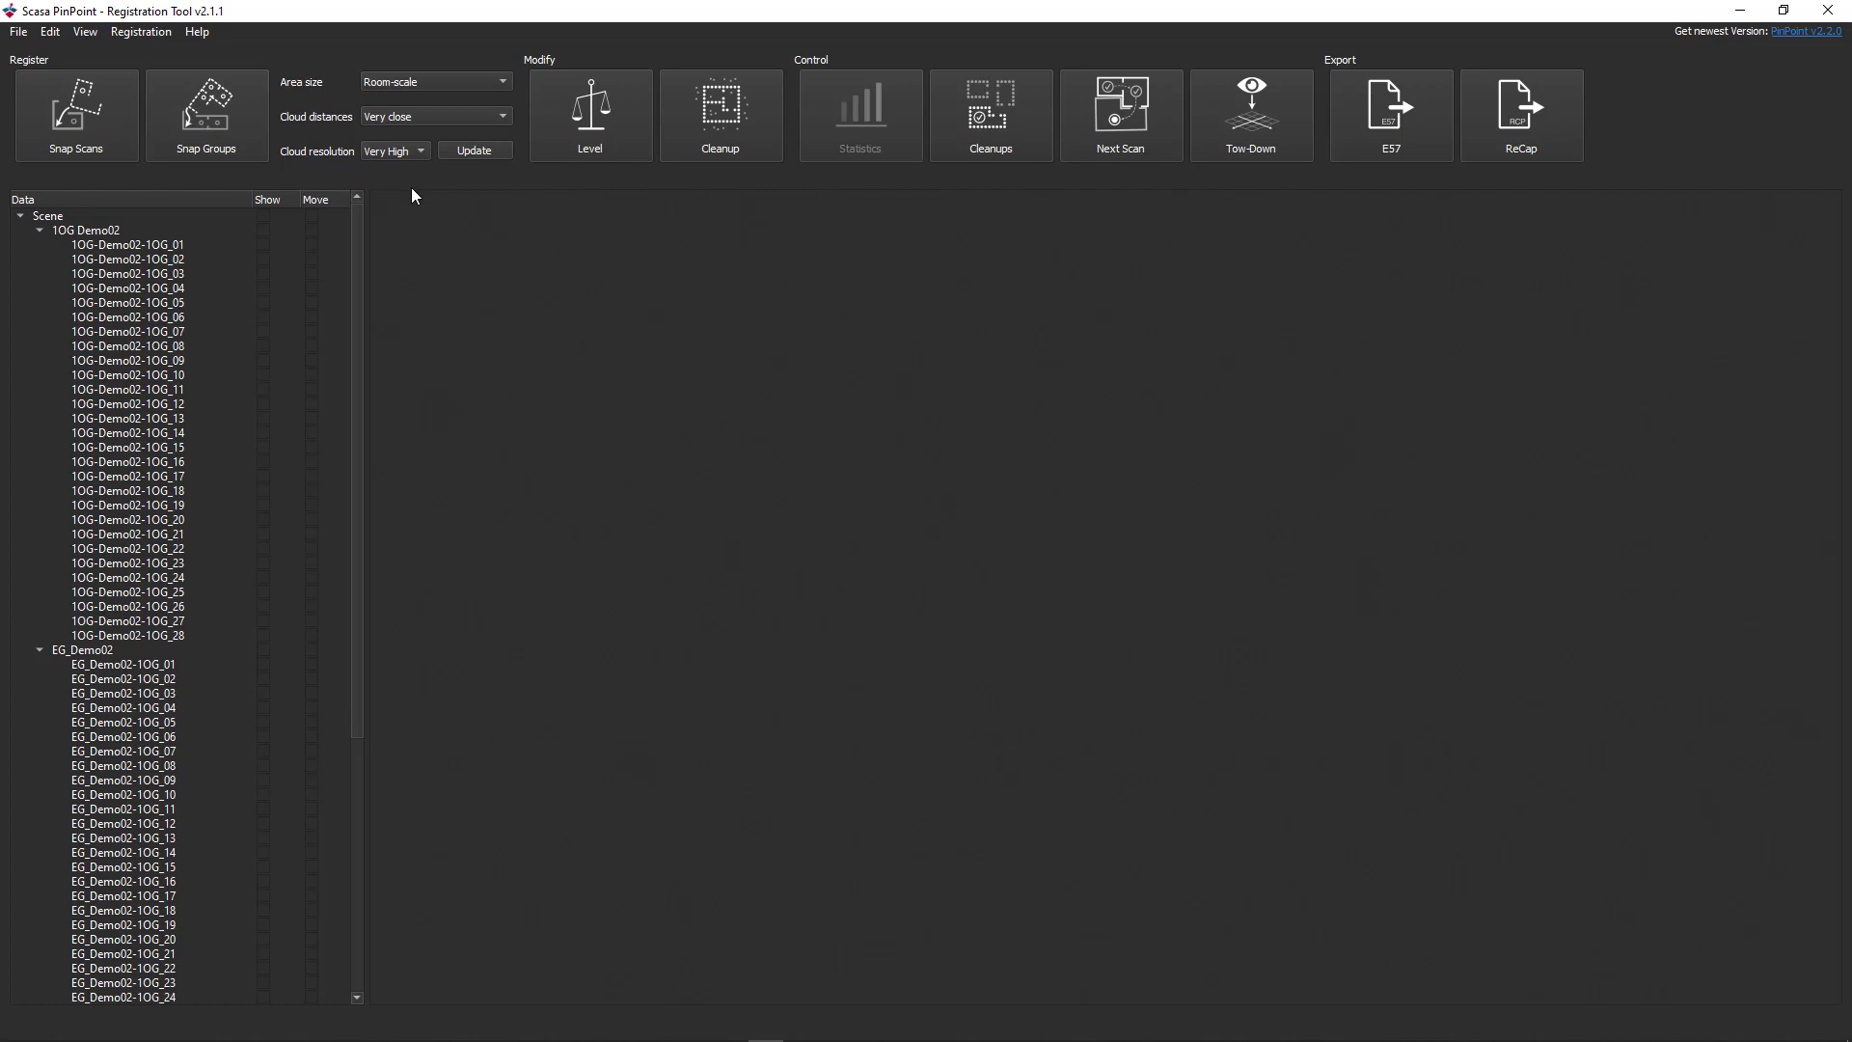
{"action": "left_click", "coordinate": [264, 231]}
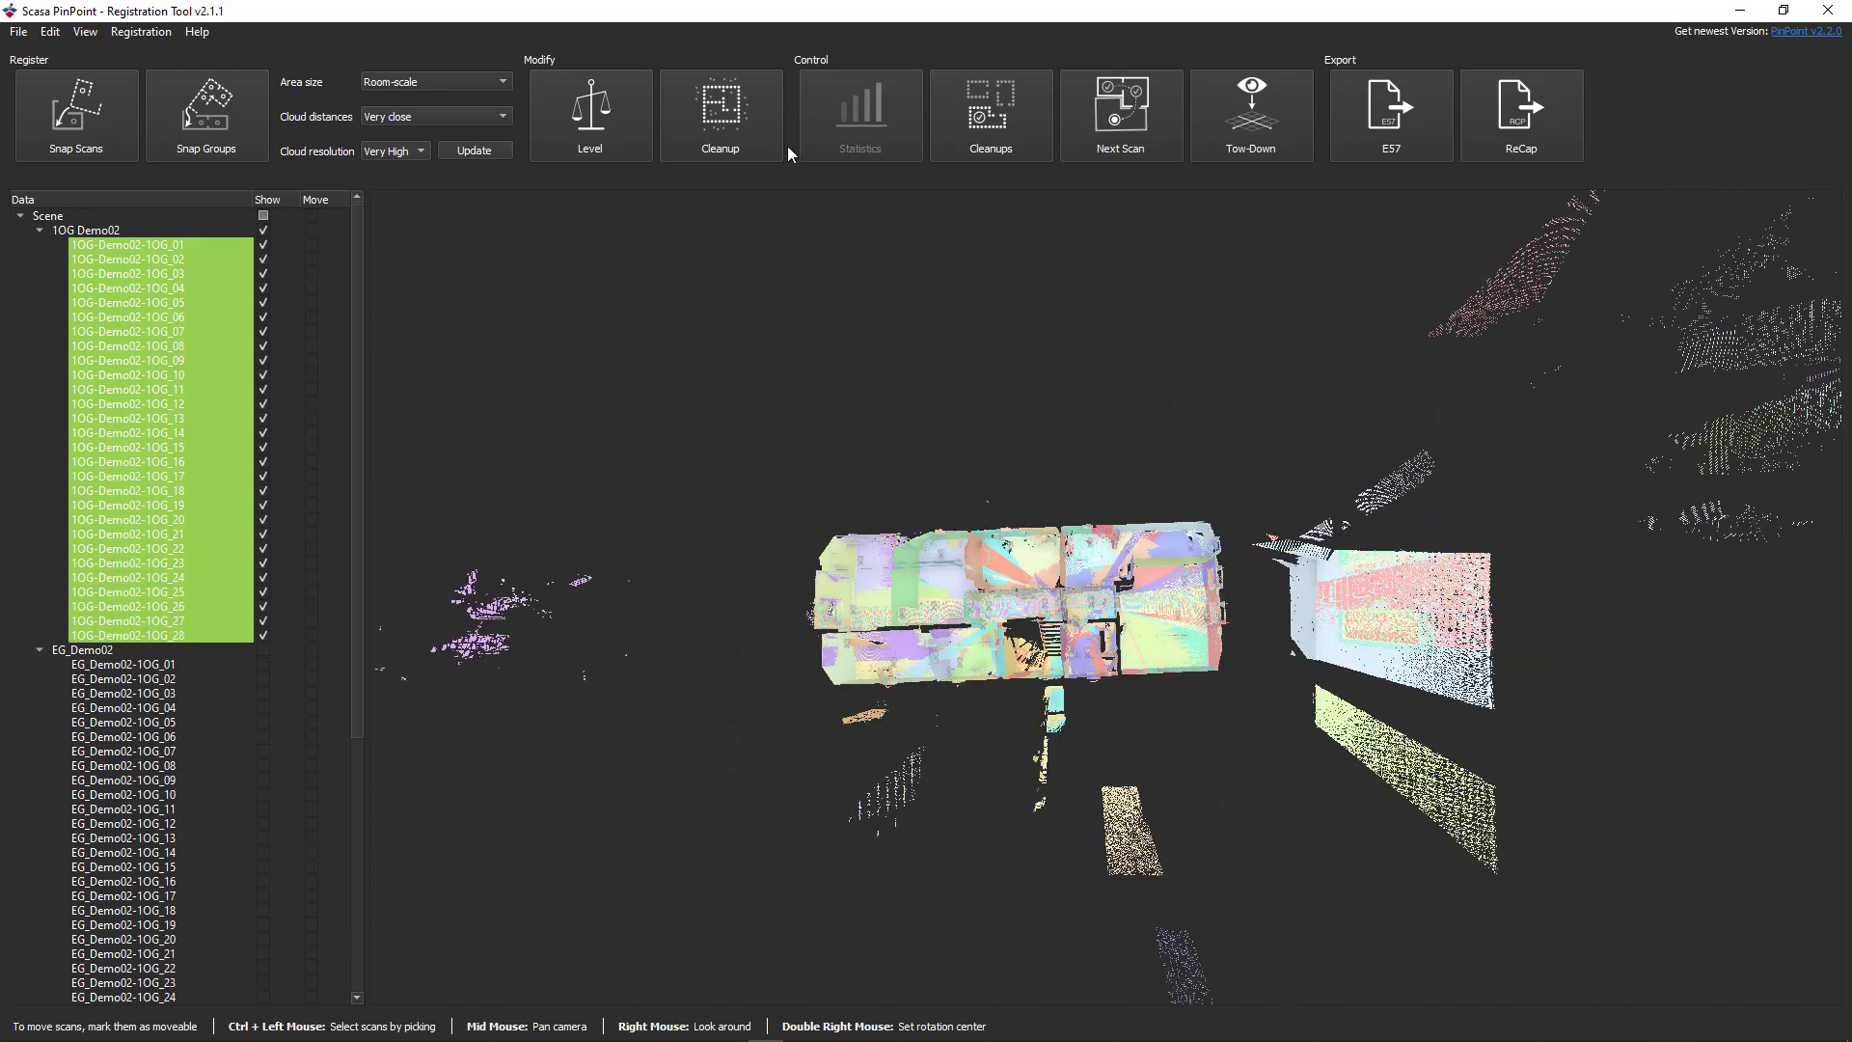
Step: Enter Cleanup mode for the selected 1OG Demo02 scans
{"action": "left_click", "coordinate": [741, 134]}
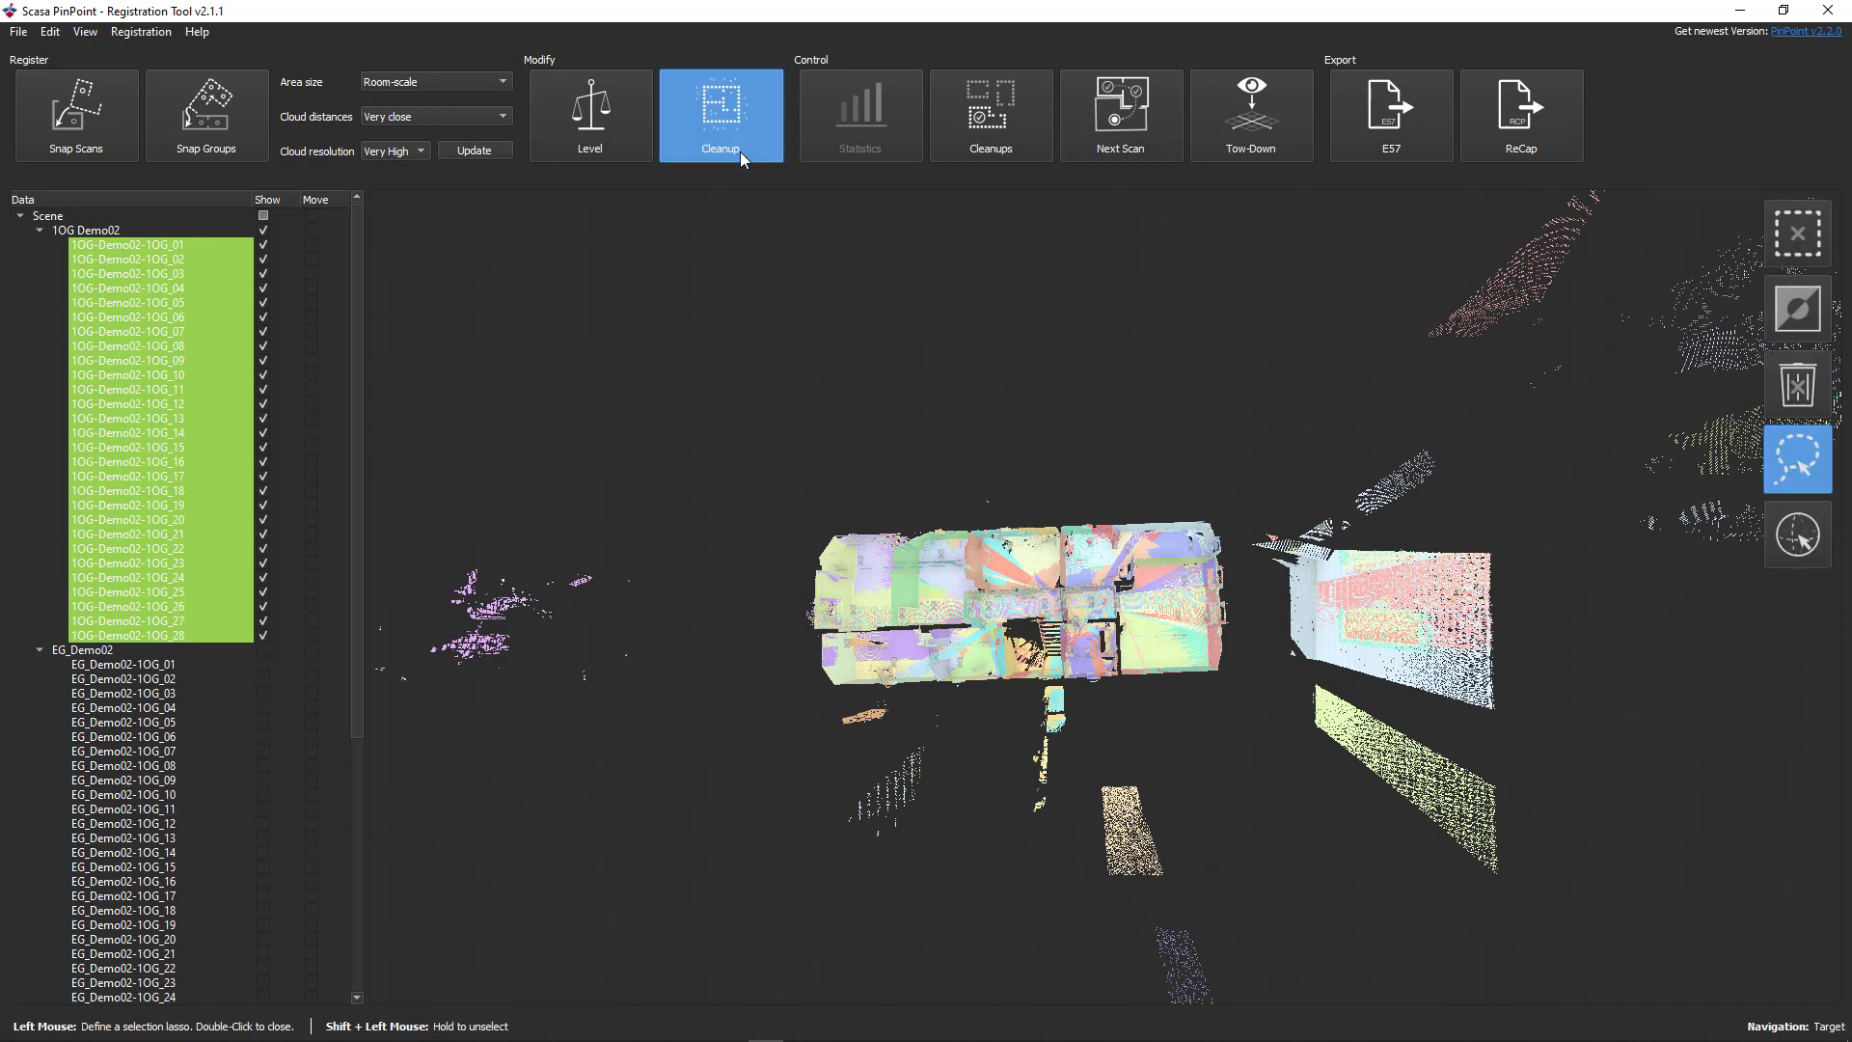
Step: Lasso around the 1OG Demo02 building, invert the selection, and delete the outside points
{"action": "left_click", "coordinate": [814, 524]}
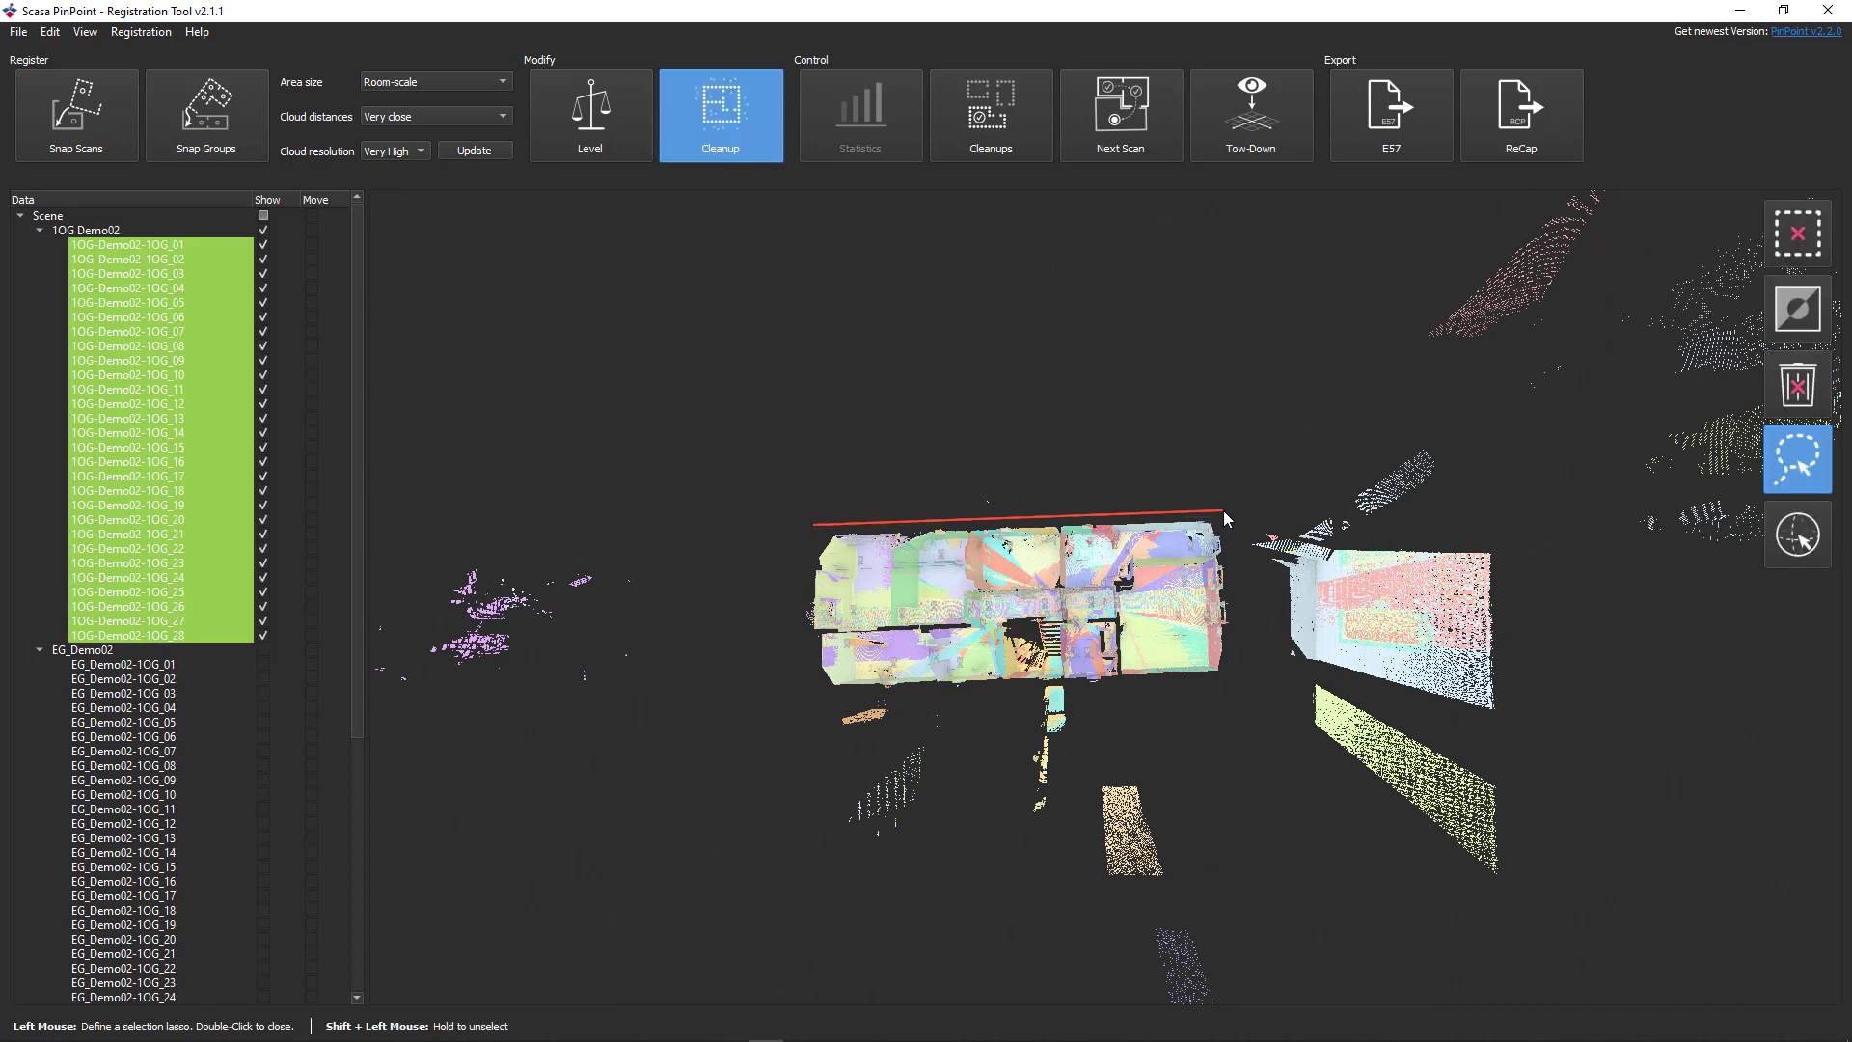
{"action": "left_click", "coordinate": [1223, 511]}
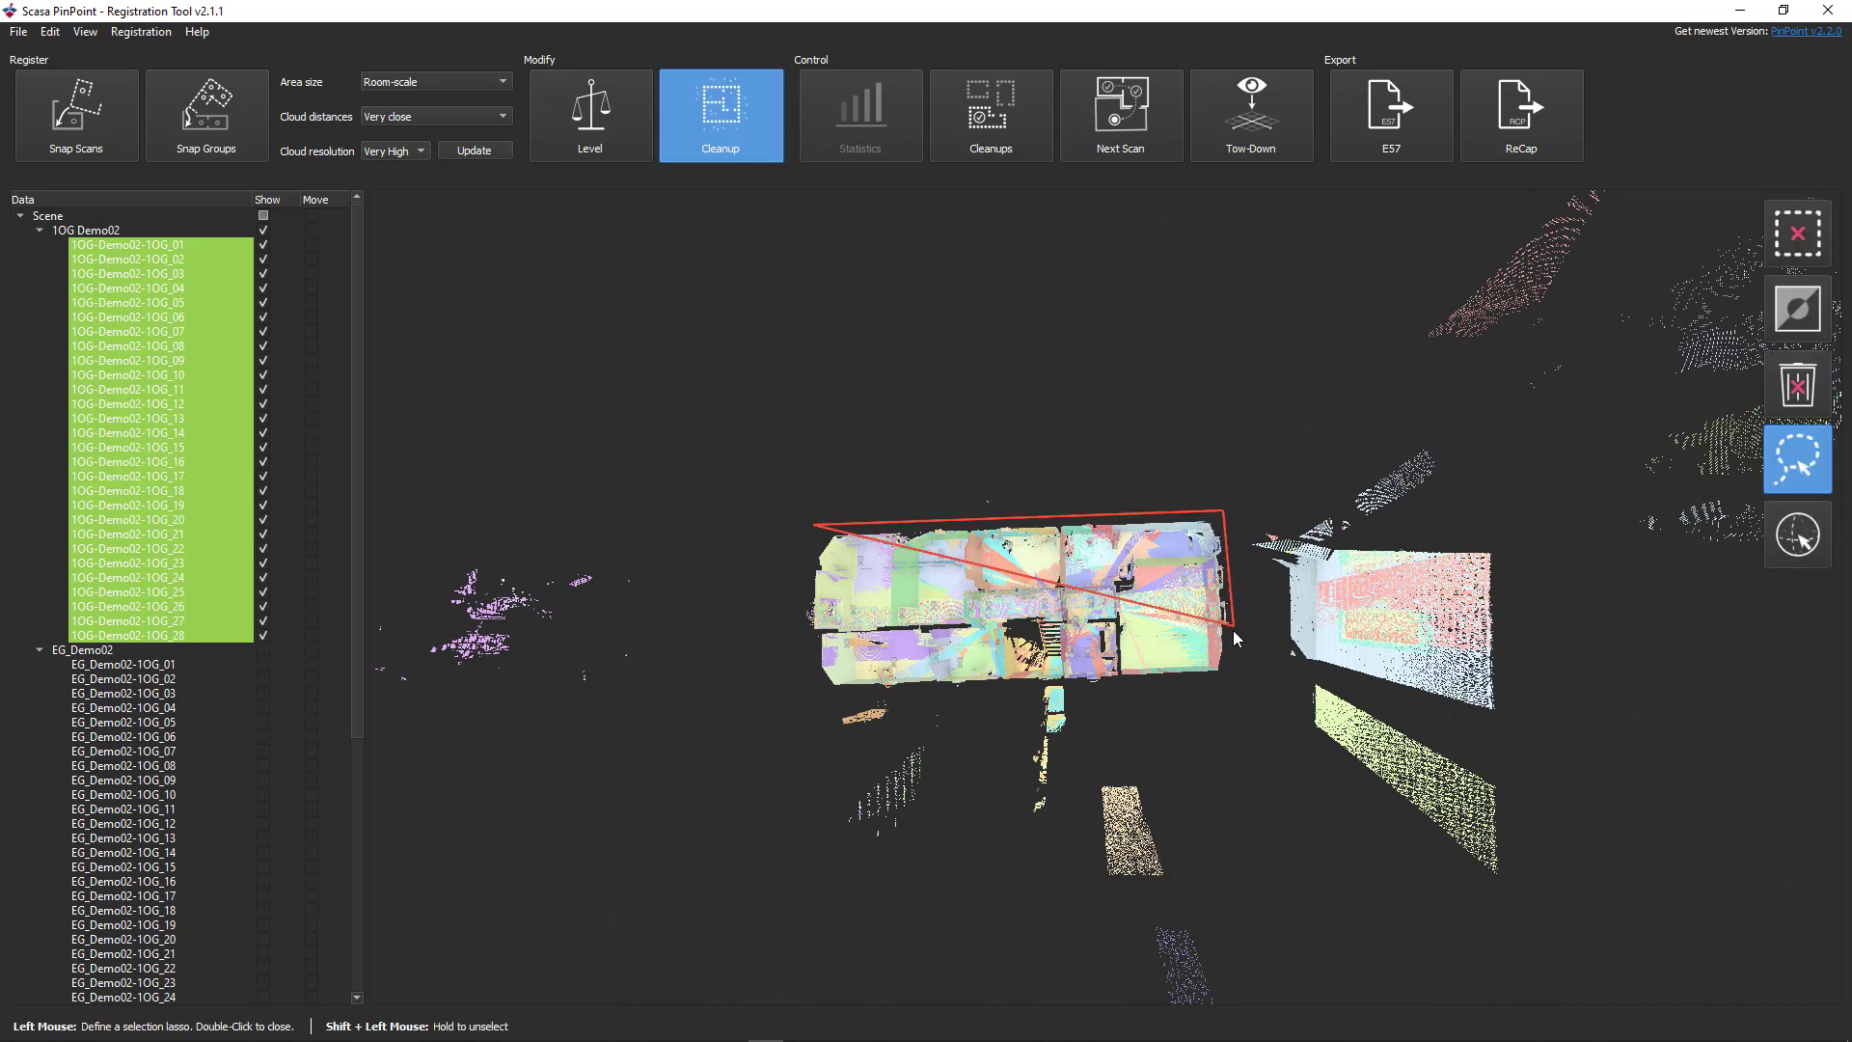
{"action": "left_click", "coordinate": [1223, 681]}
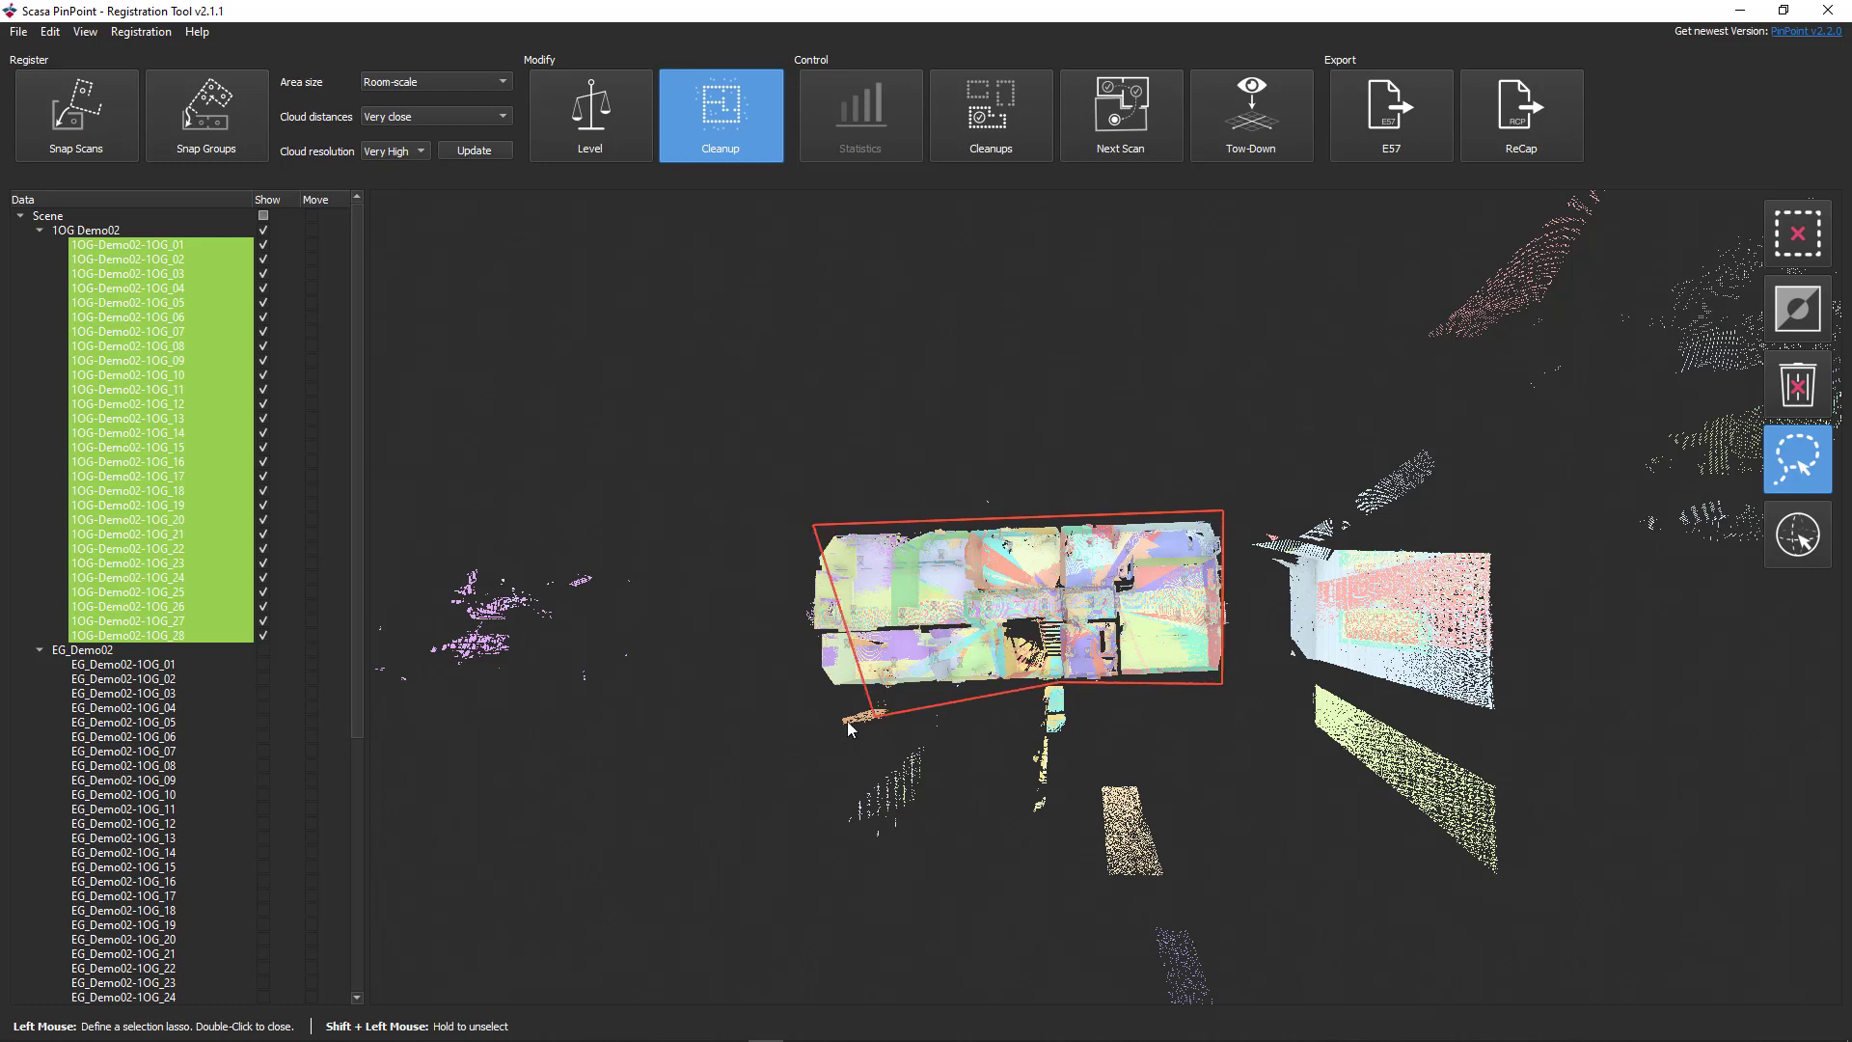
{"action": "left_click", "coordinate": [810, 695]}
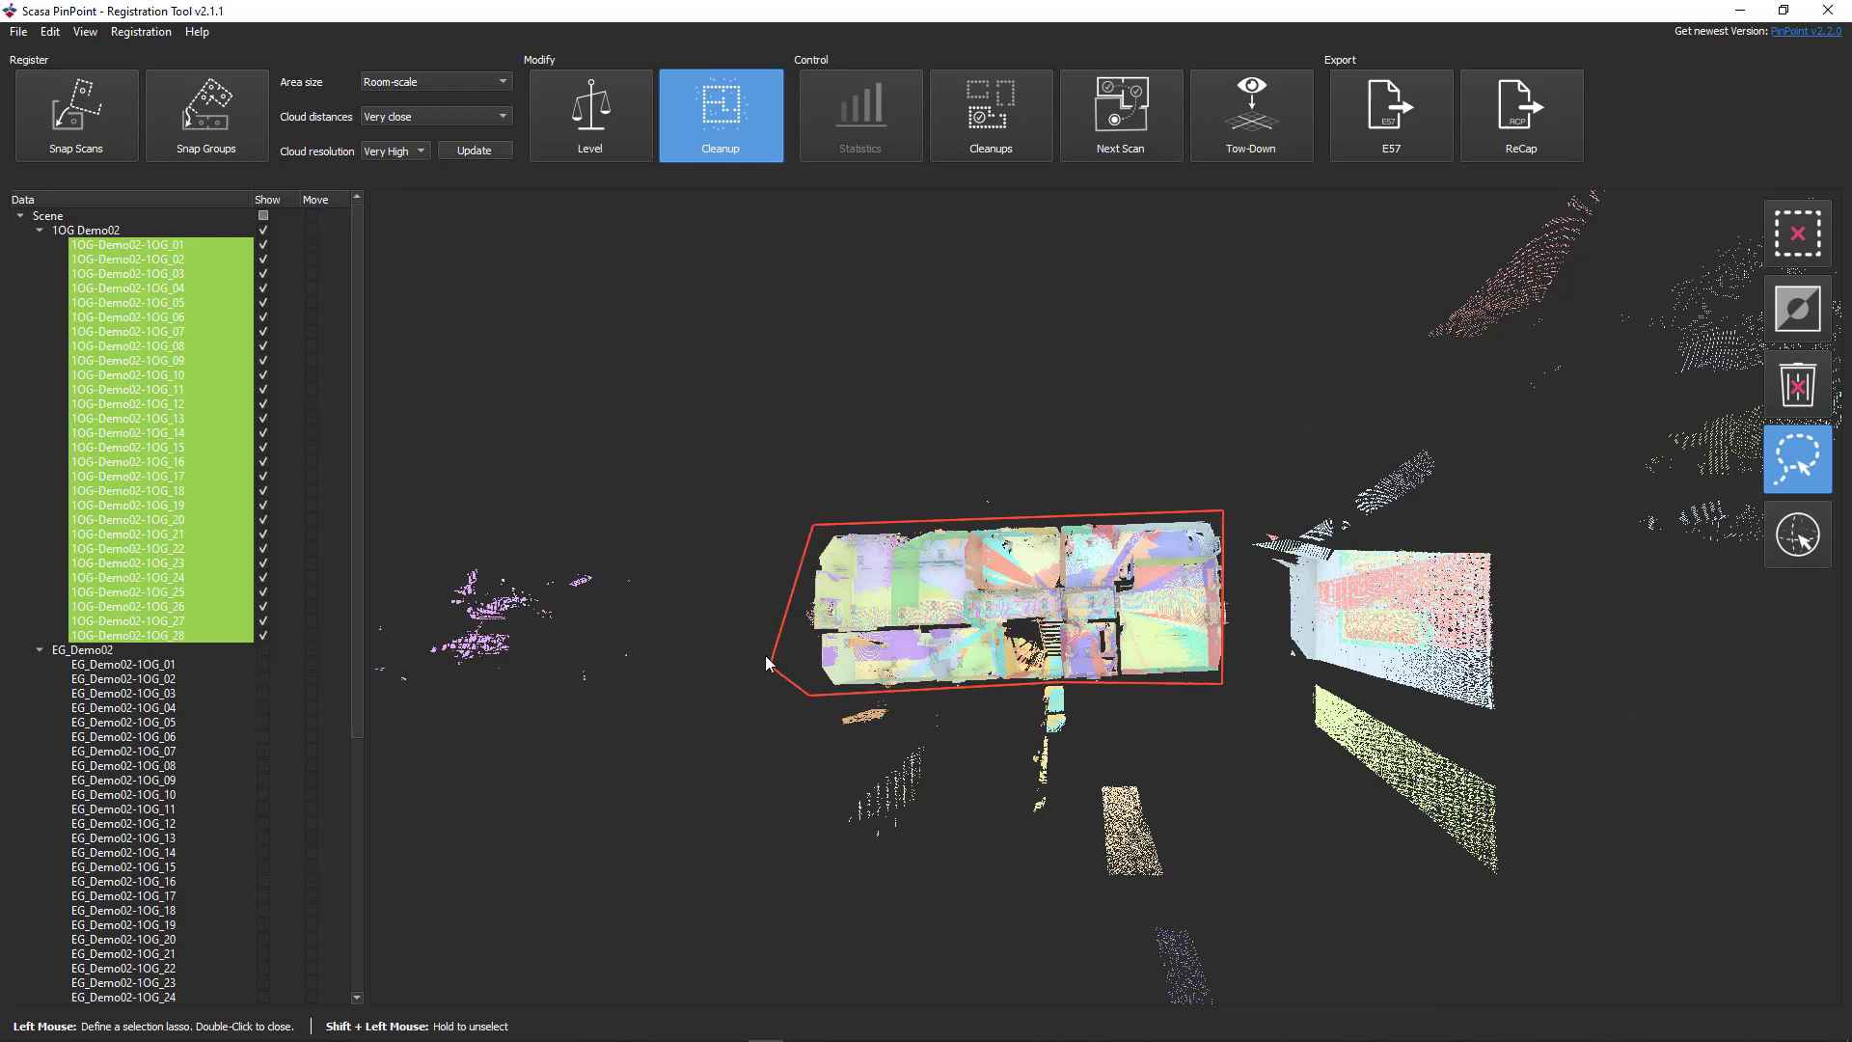
{"action": "double_click", "coordinate": [786, 609]}
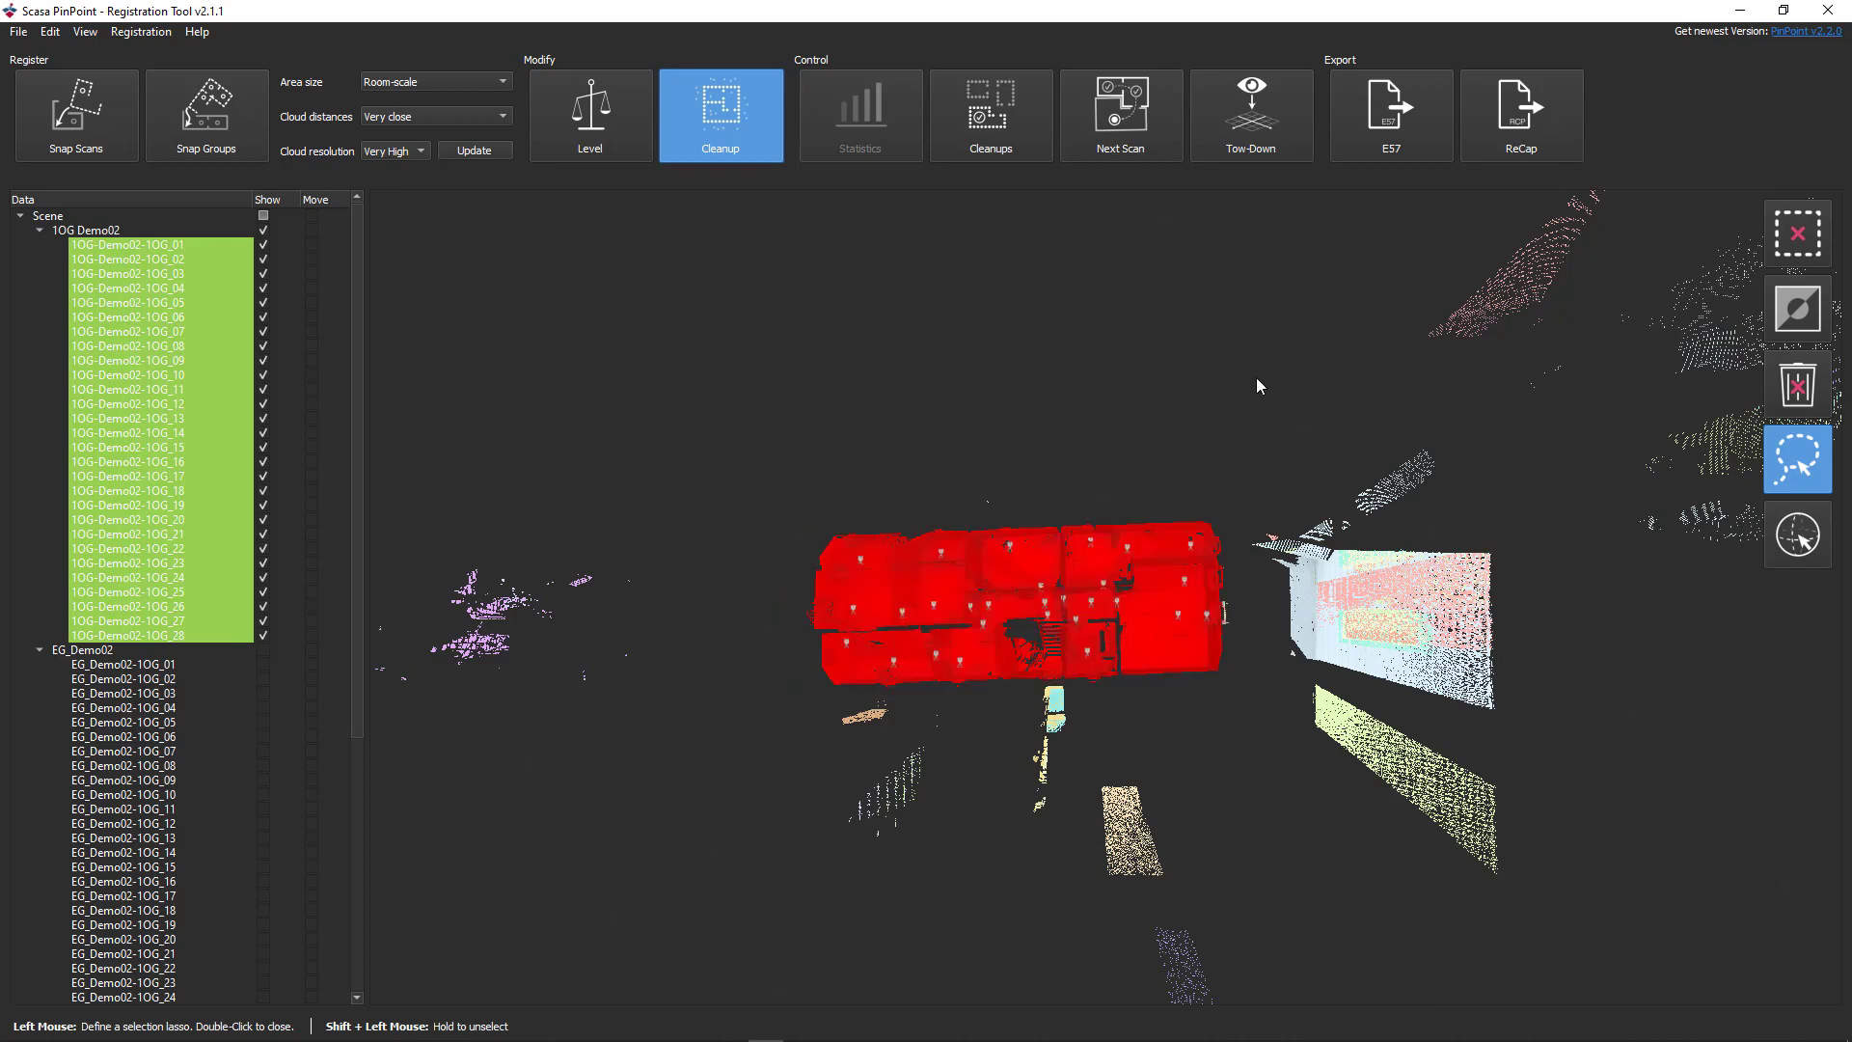
{"action": "left_click", "coordinate": [1805, 316]}
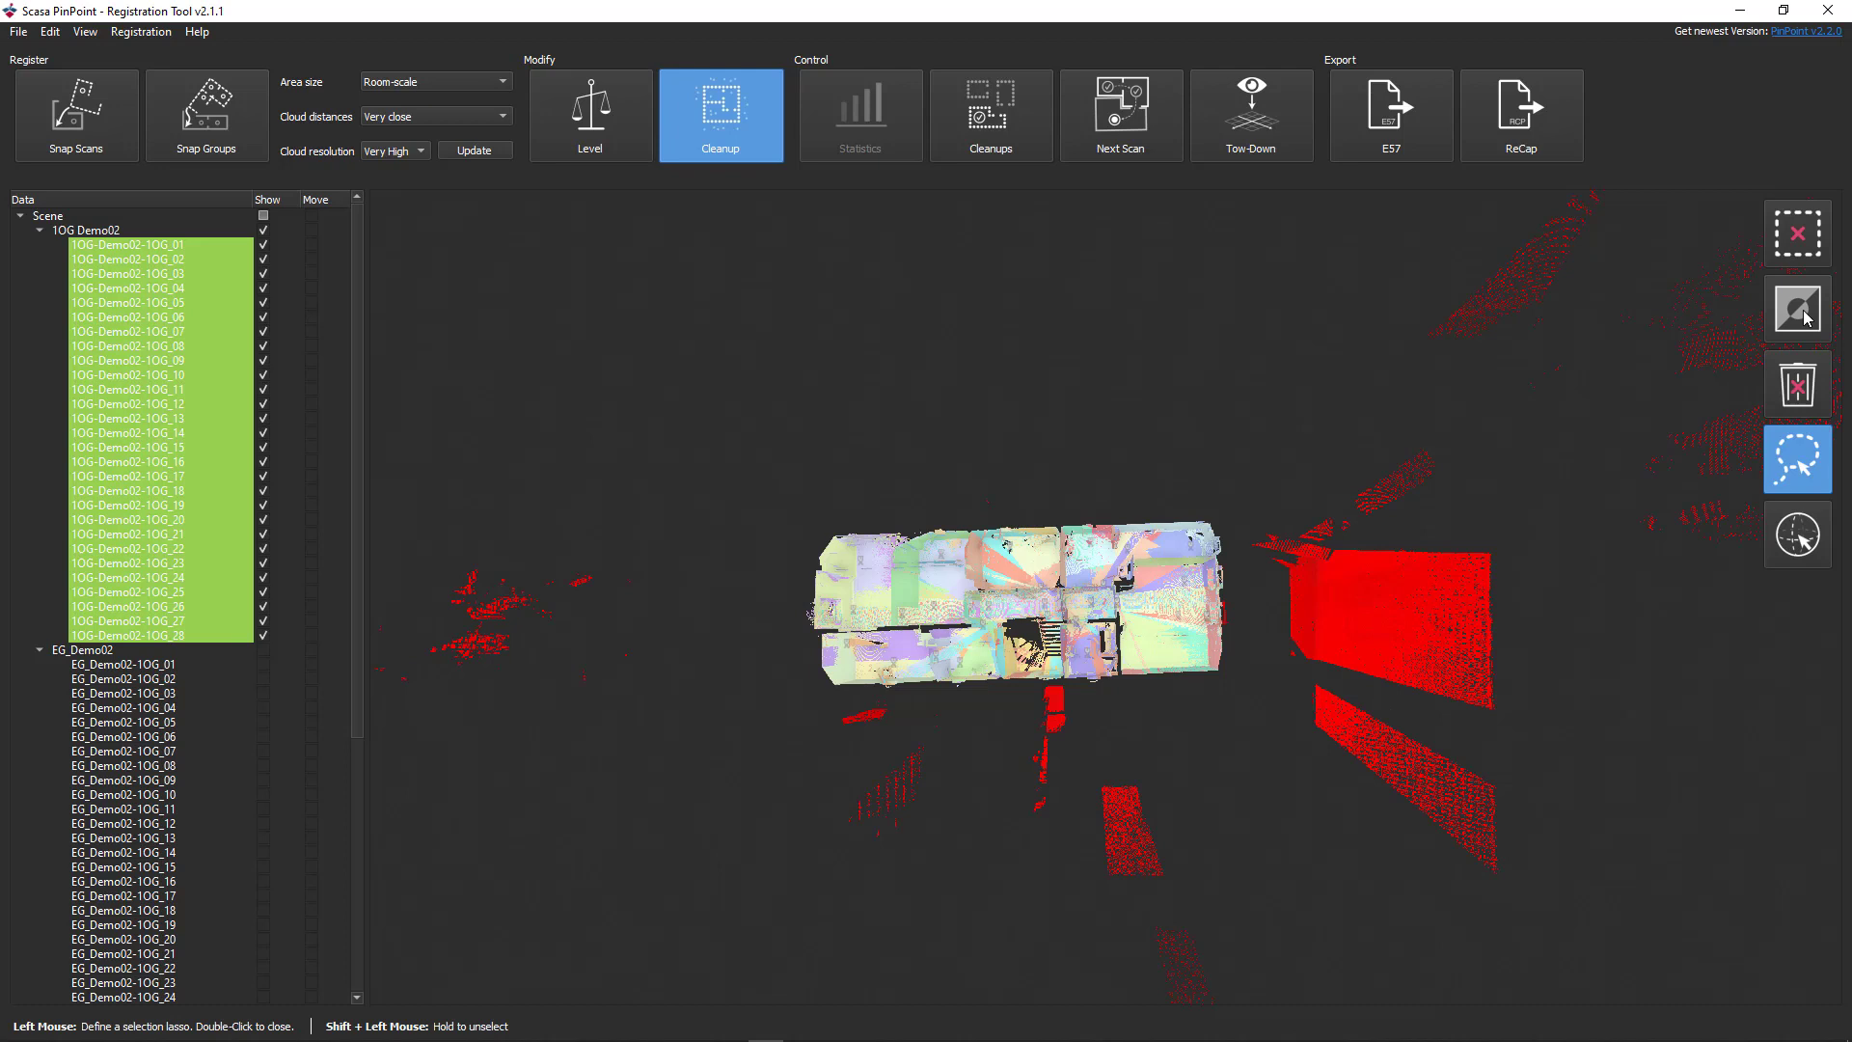
{"action": "left_click", "coordinate": [1795, 393]}
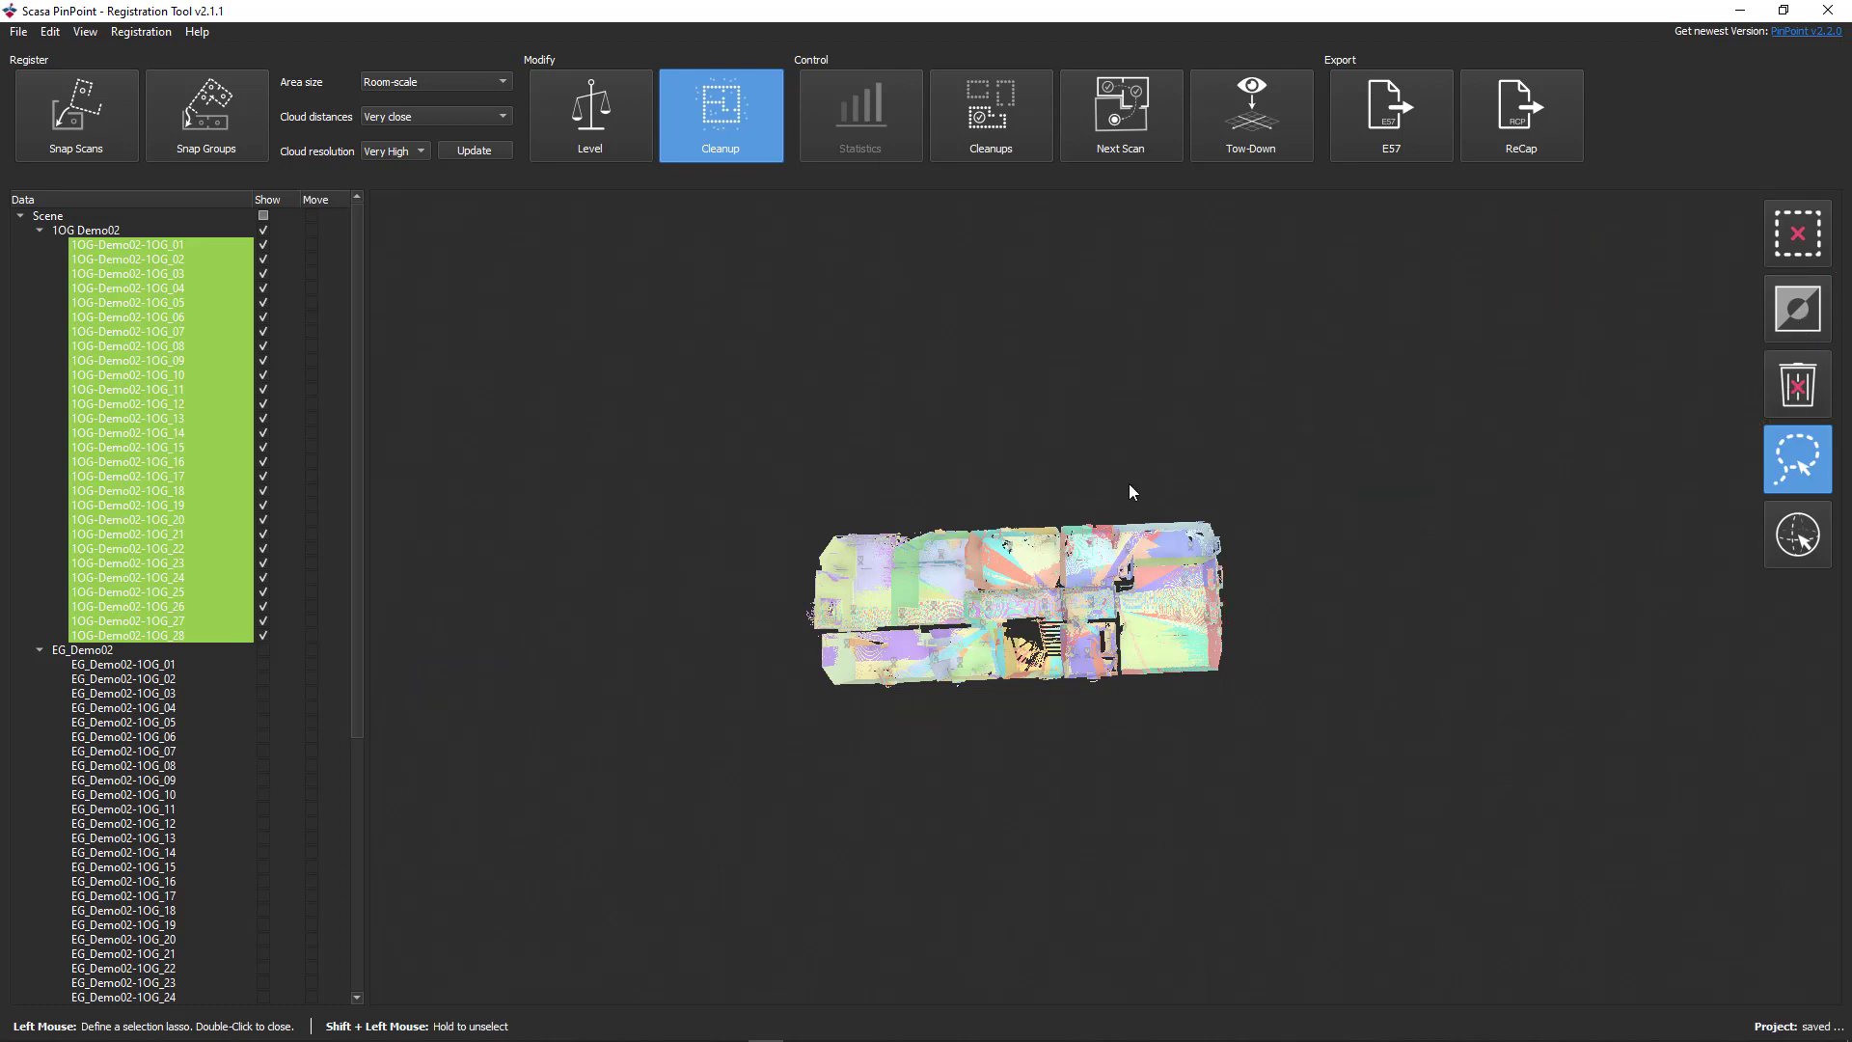
Step: Exit Cleanup, set 1OG Demo02 scans to Move, run Snap Scans, and view the error statistics
{"action": "left_click", "coordinate": [705, 121]}
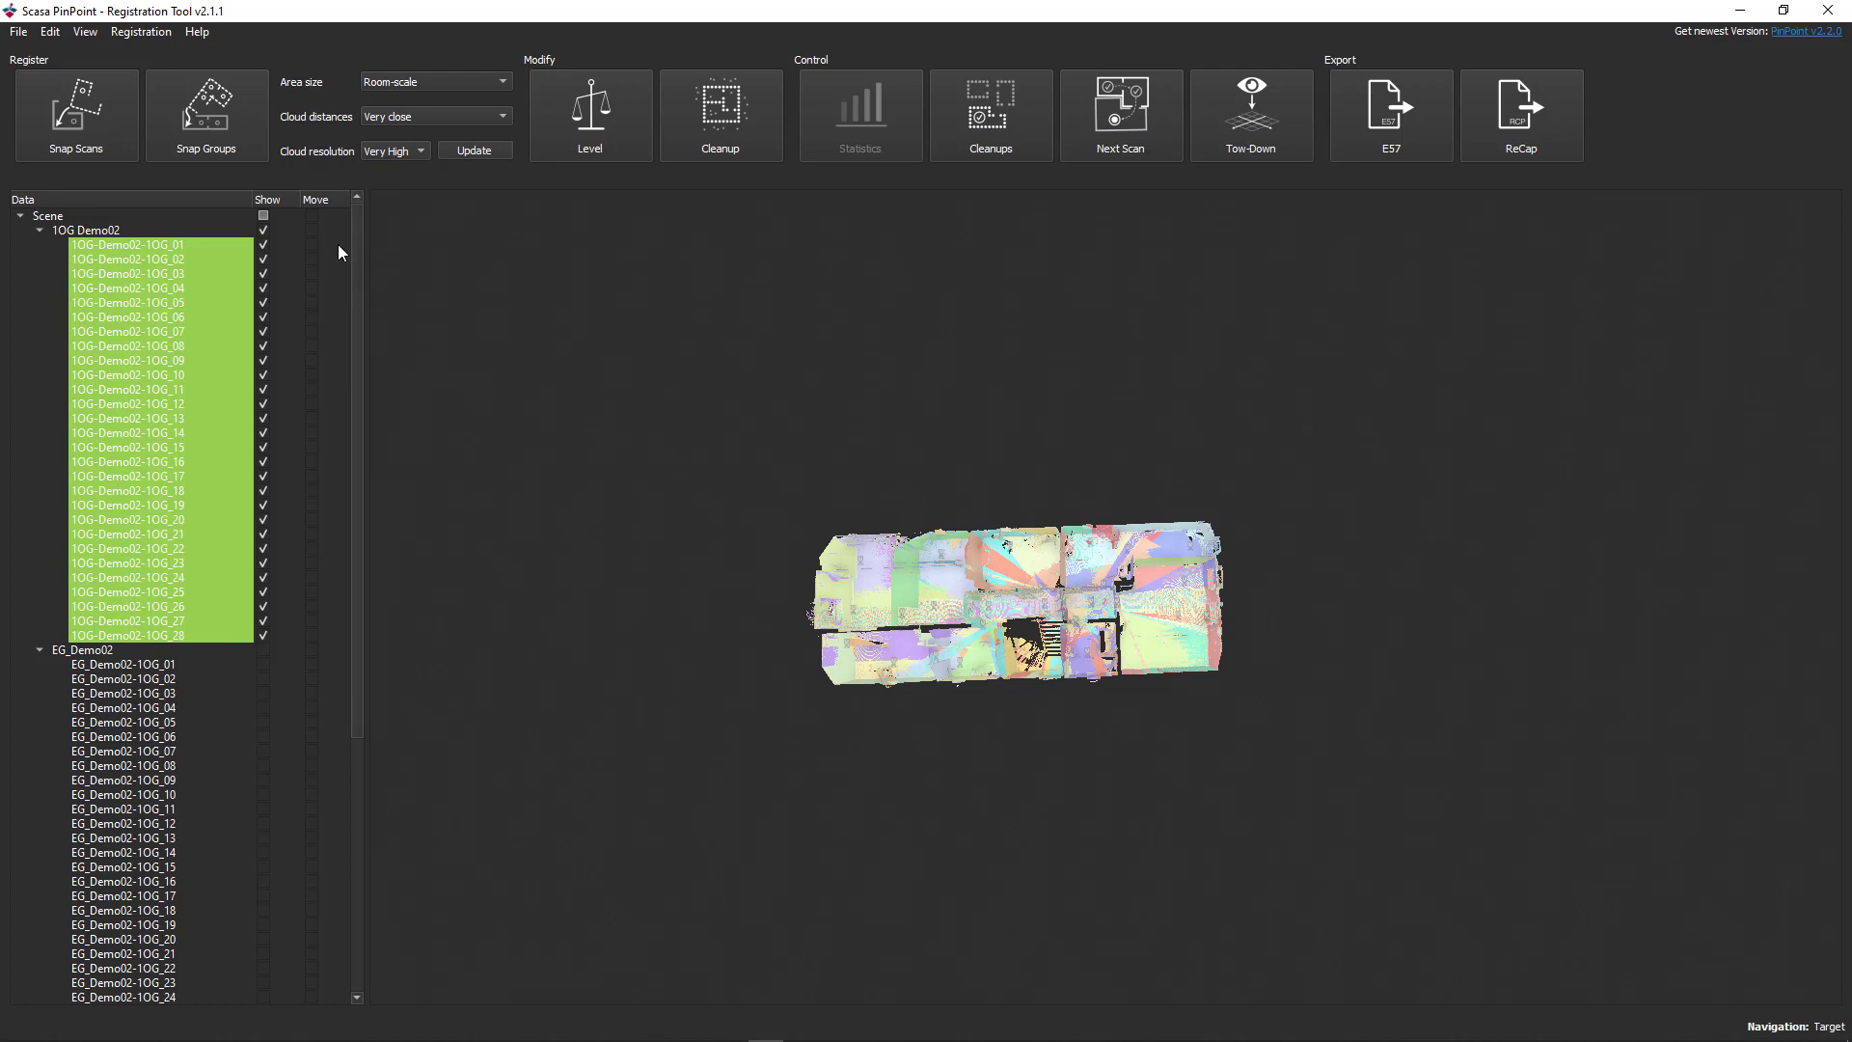
{"action": "left_click", "coordinate": [311, 229]}
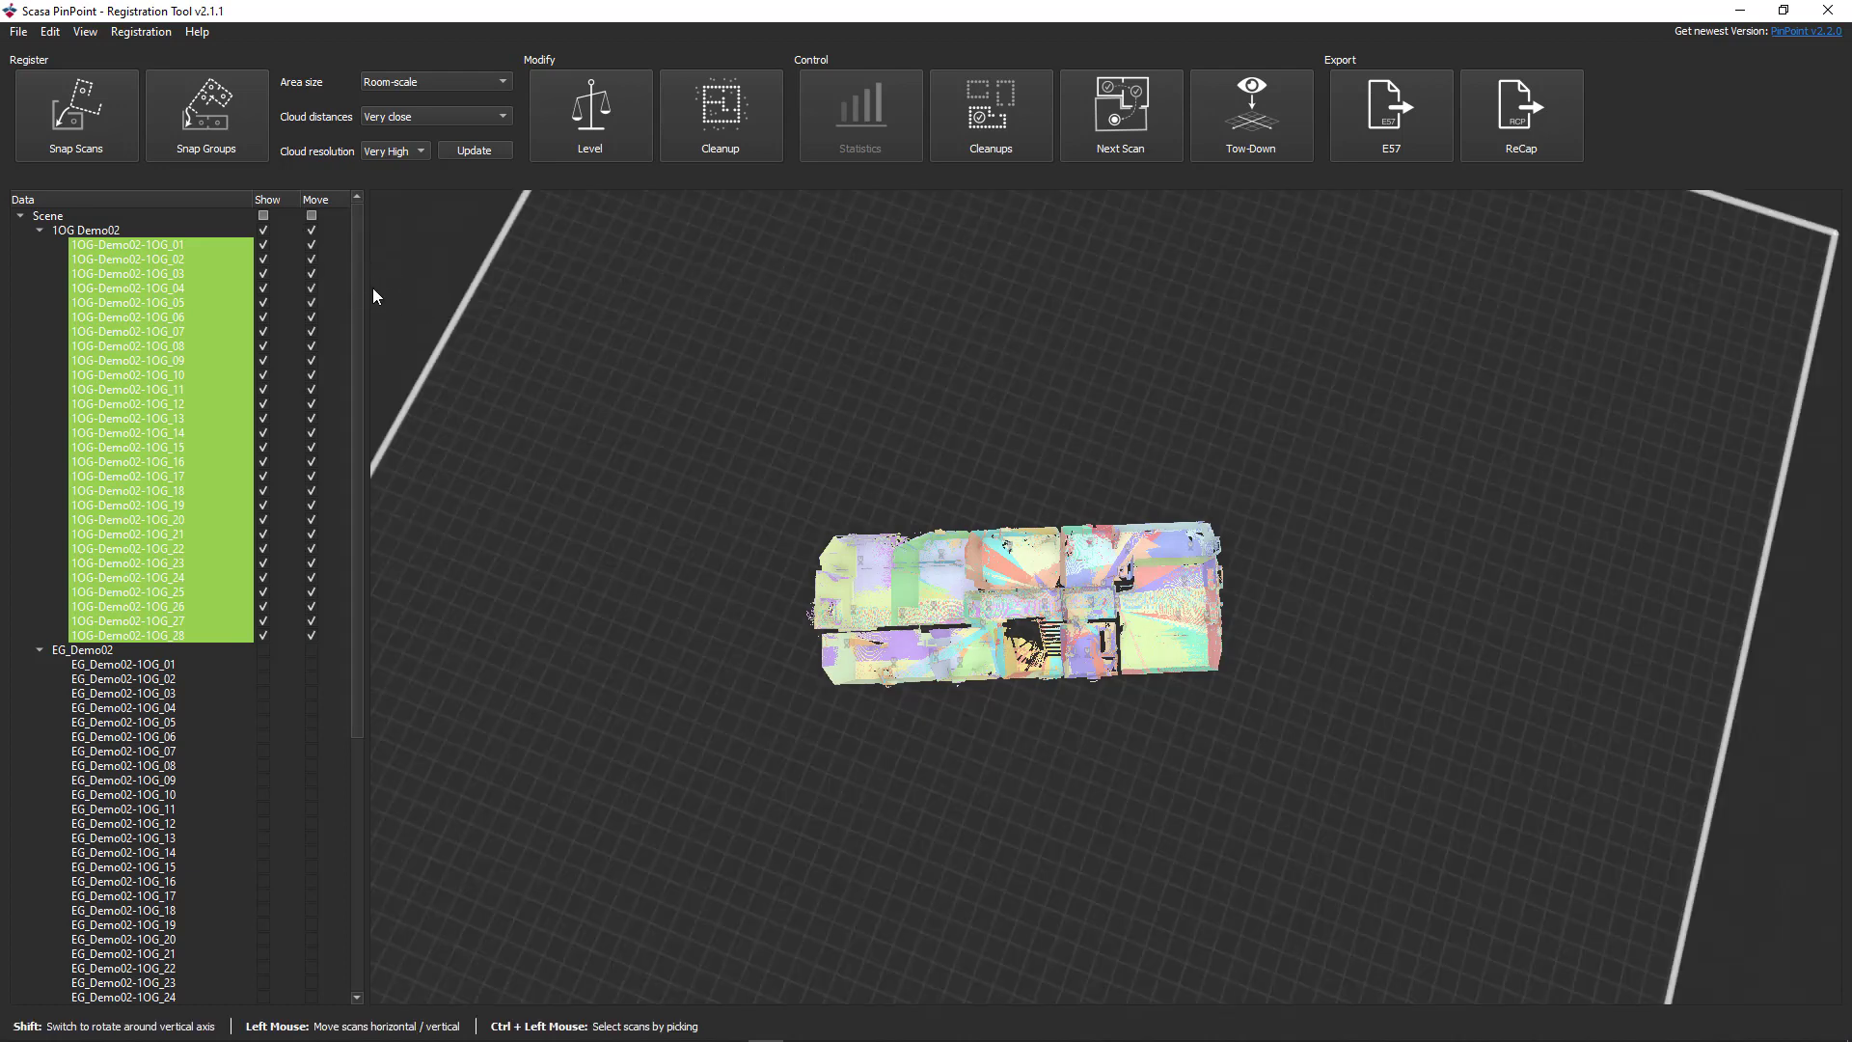
{"action": "left_click", "coordinate": [89, 115]}
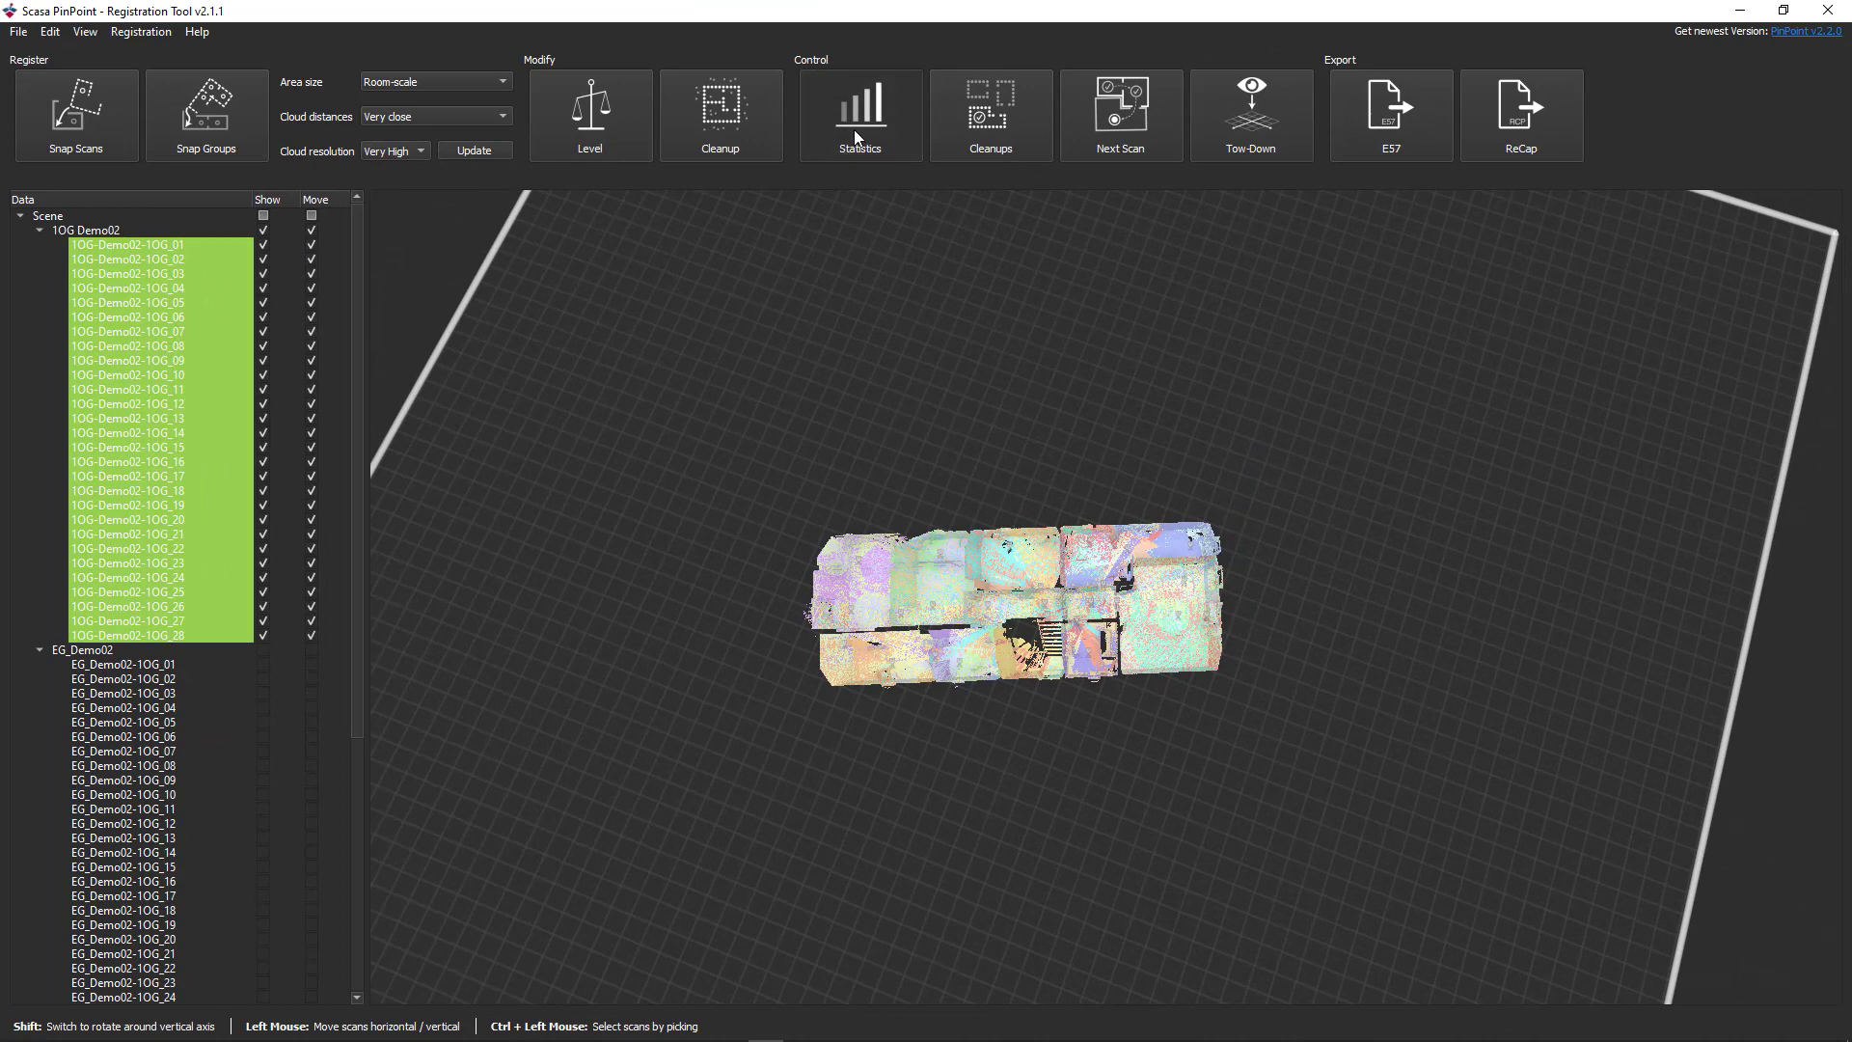
{"action": "left_click", "coordinate": [855, 137]}
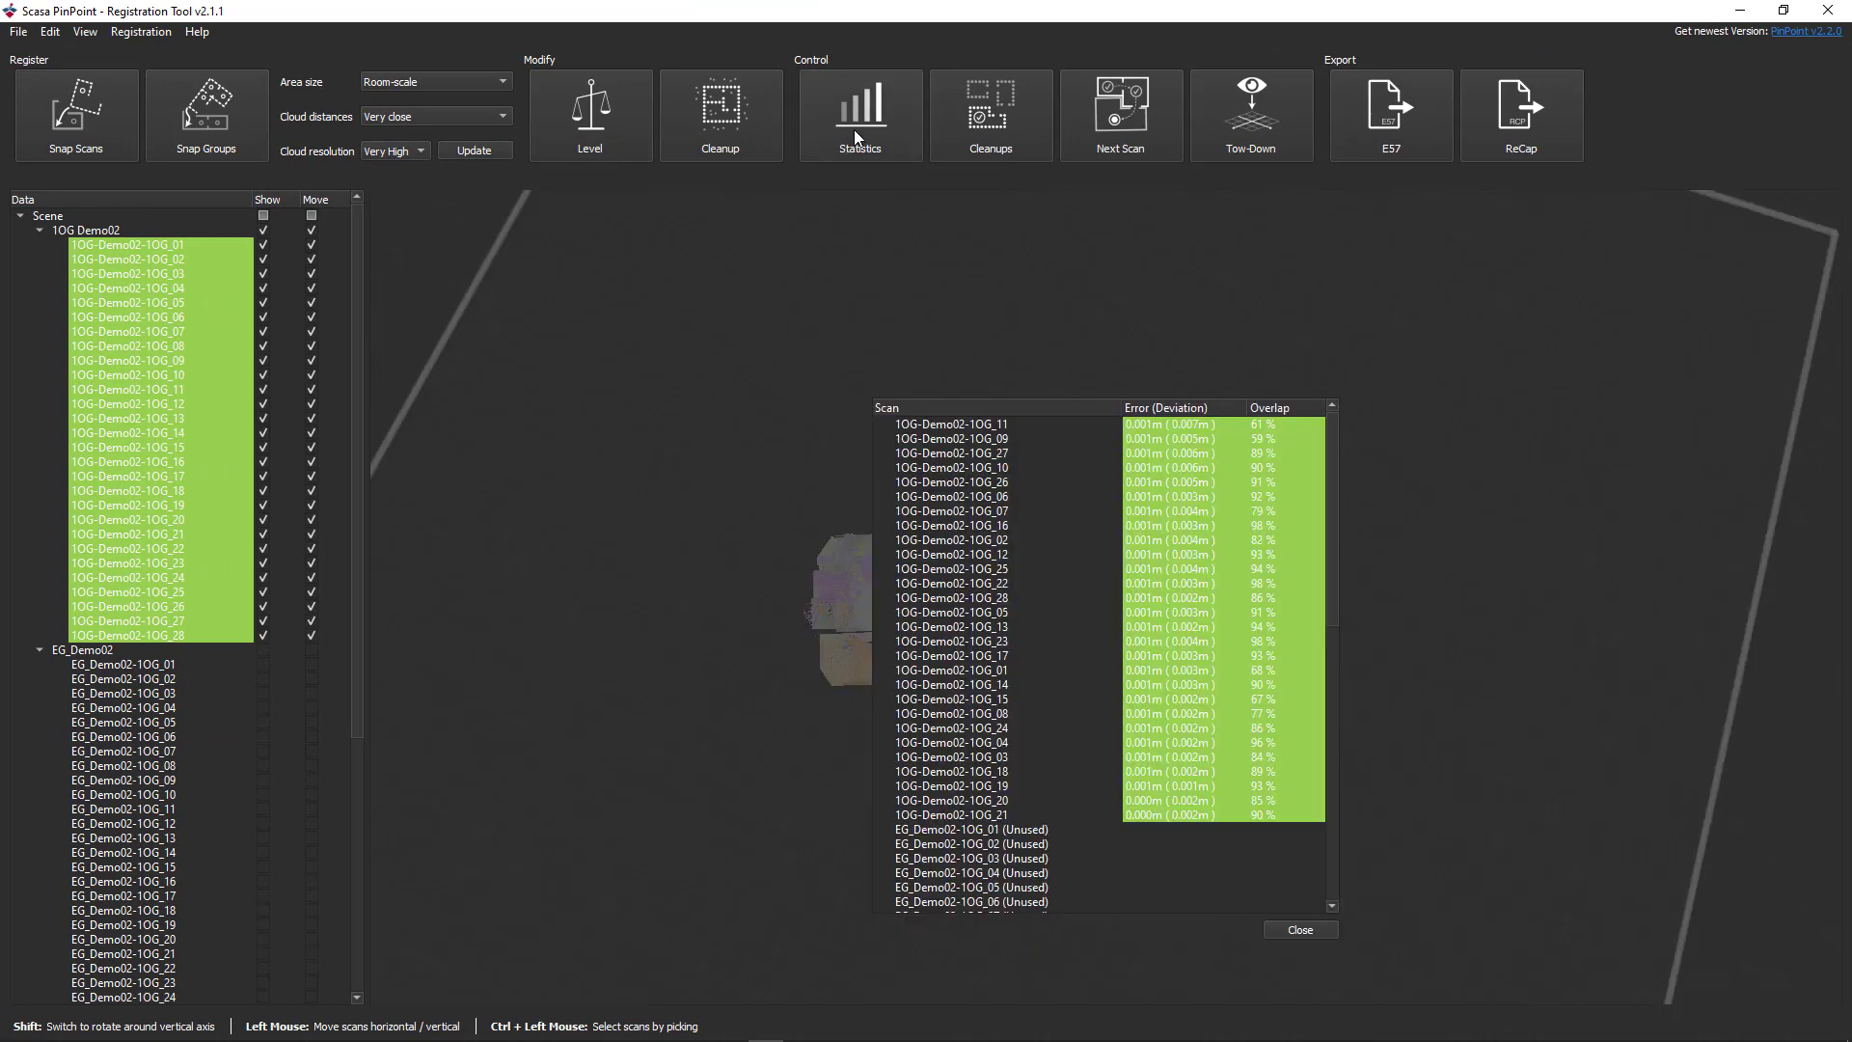
{"action": "left_click", "coordinate": [1178, 422]}
{"action": "left_click", "coordinate": [1180, 482]}
{"action": "left_click", "coordinate": [1204, 655]}
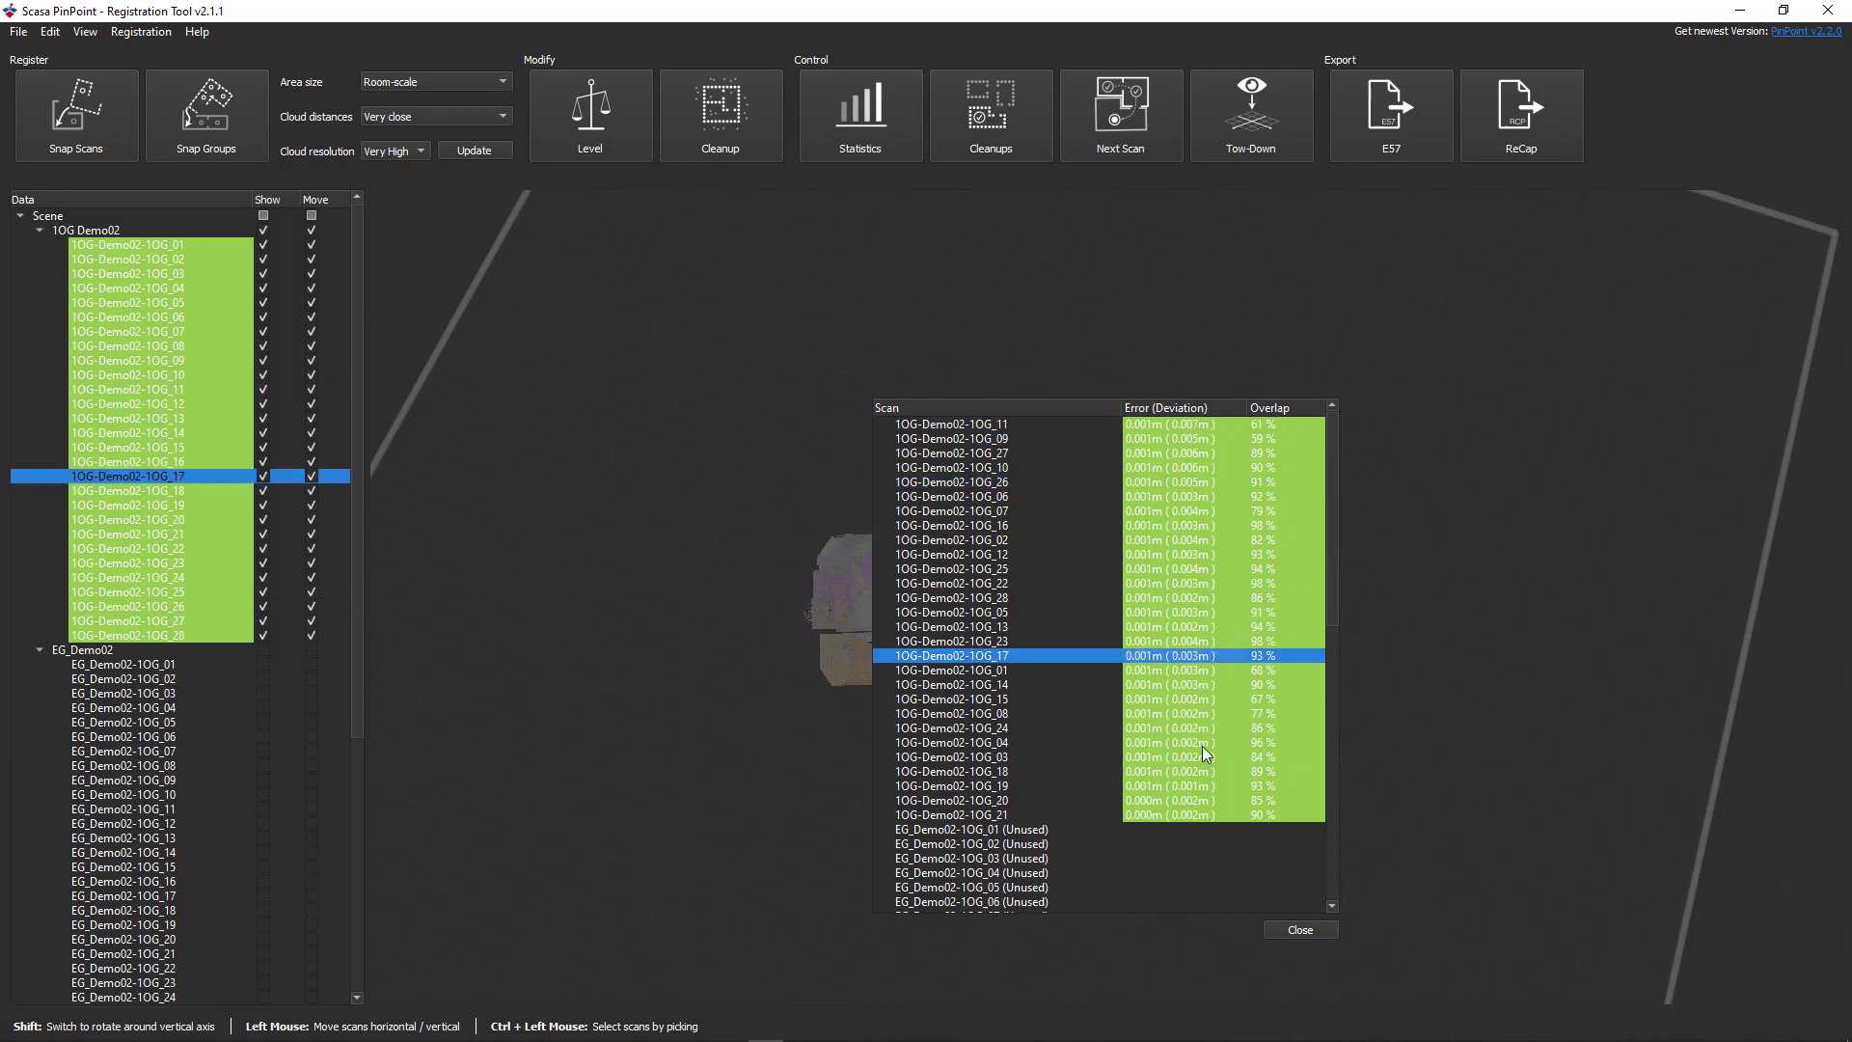
{"action": "left_click", "coordinate": [1298, 928]}
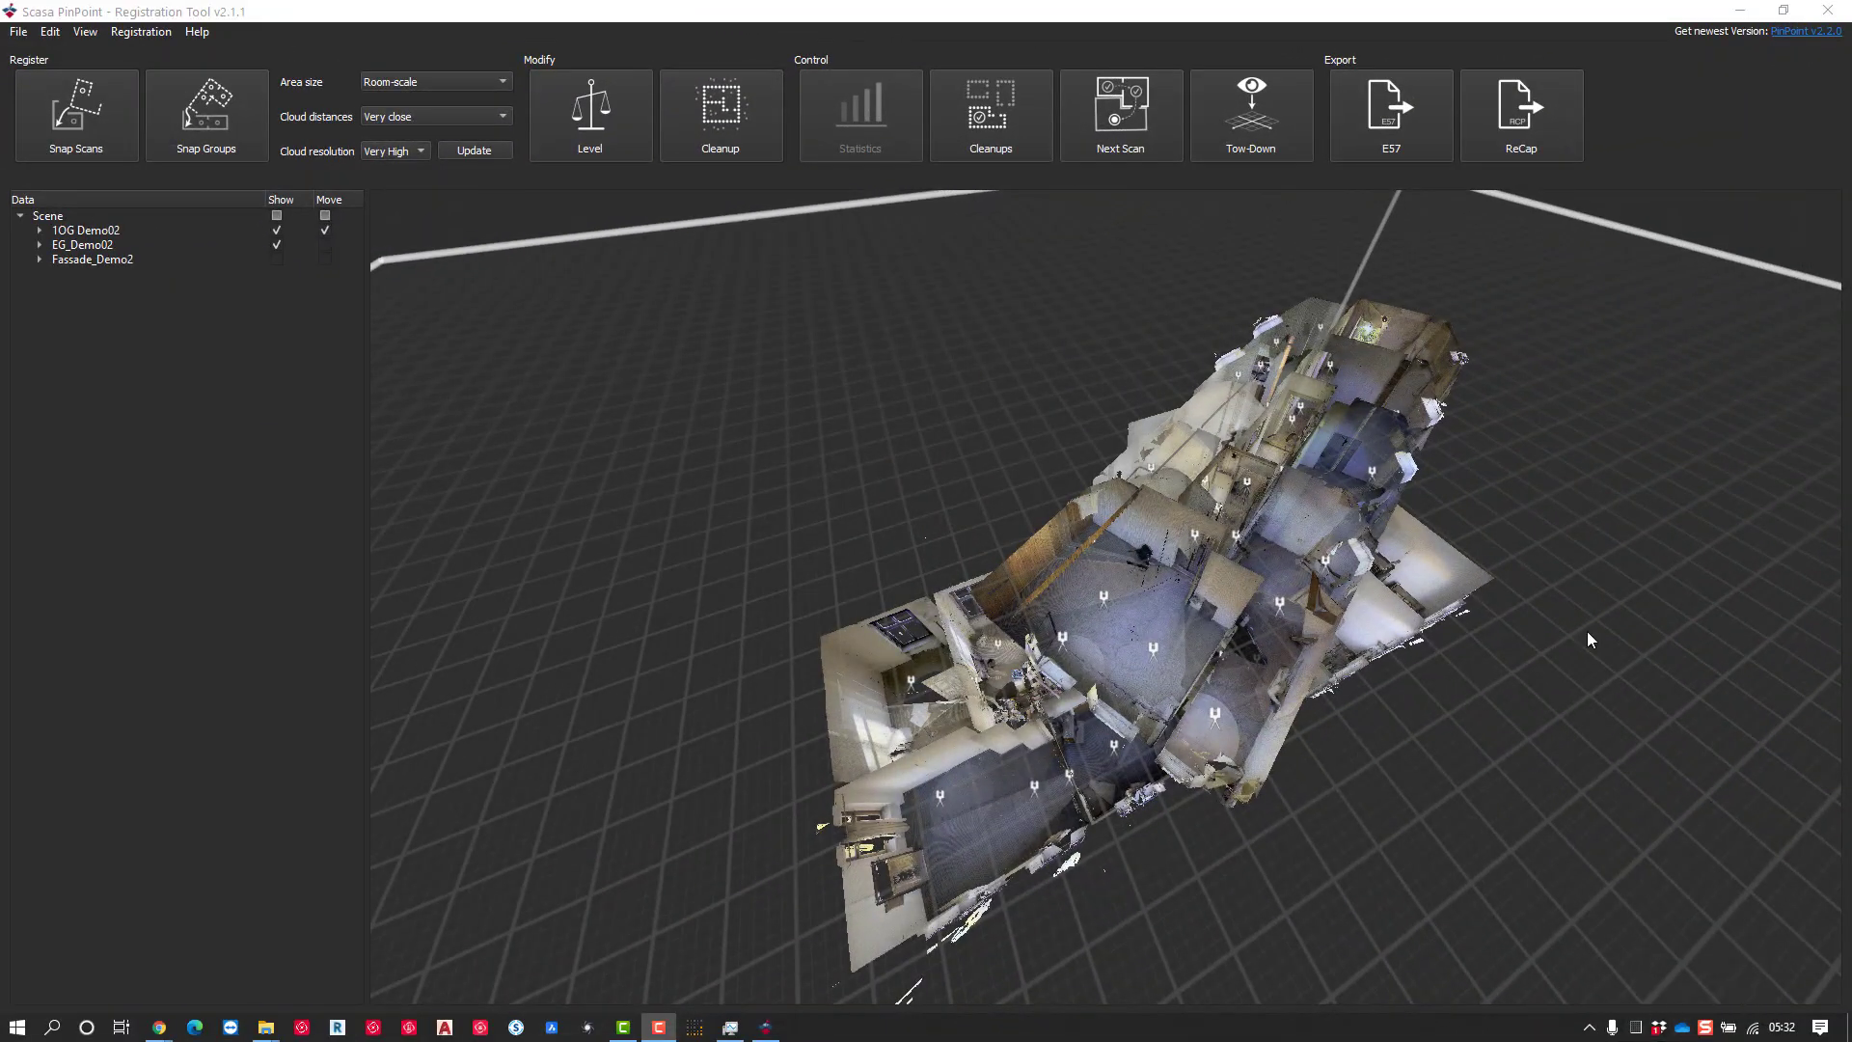
Step: Hide the 1OG Demo02 and EG_Demo02 groups and display the Fassade_Demo2 courtyard scans
{"action": "mouse_move", "coordinate": [914, 558]}
{"action": "left_mouse_down"}
{"action": "mouse_move", "coordinate": [876, 498]}
{"action": "mouse_move", "coordinate": [1091, 327]}
{"action": "mouse_move", "coordinate": [933, 301]}
{"action": "left_mouse_up"}
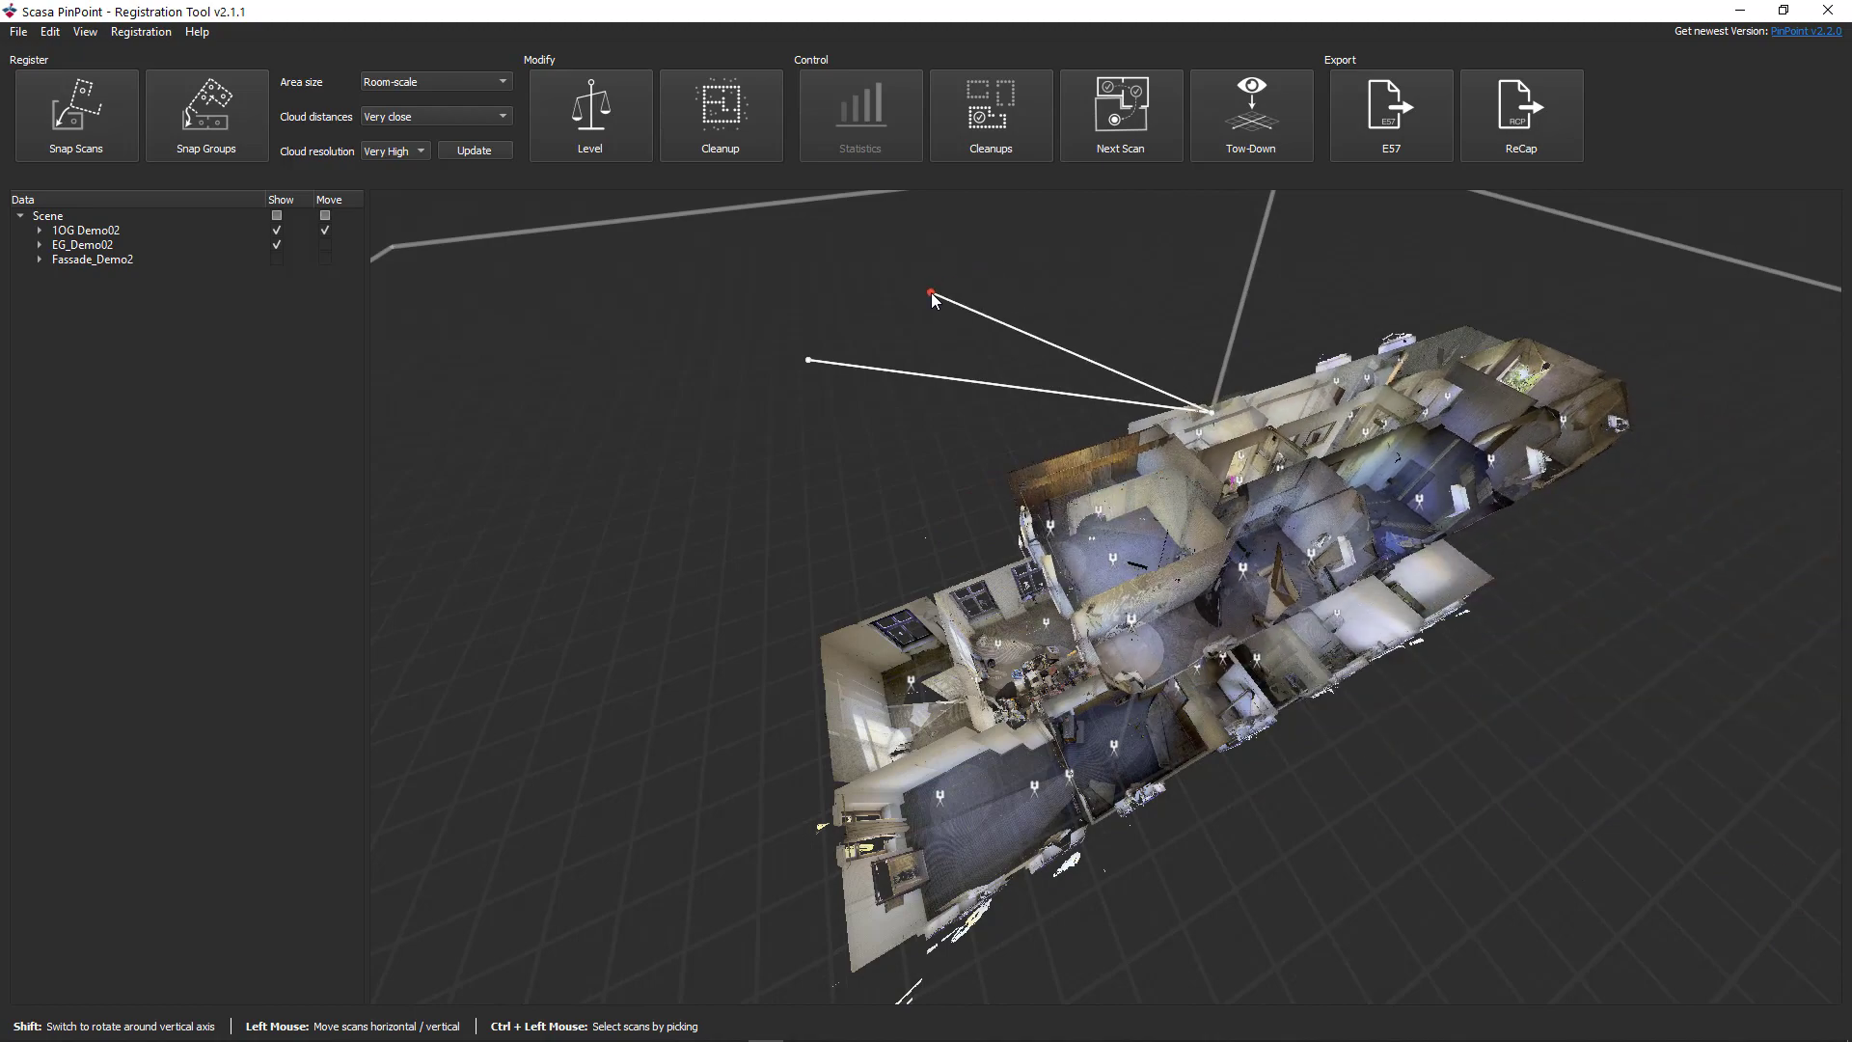
{"action": "left_click", "coordinate": [277, 232]}
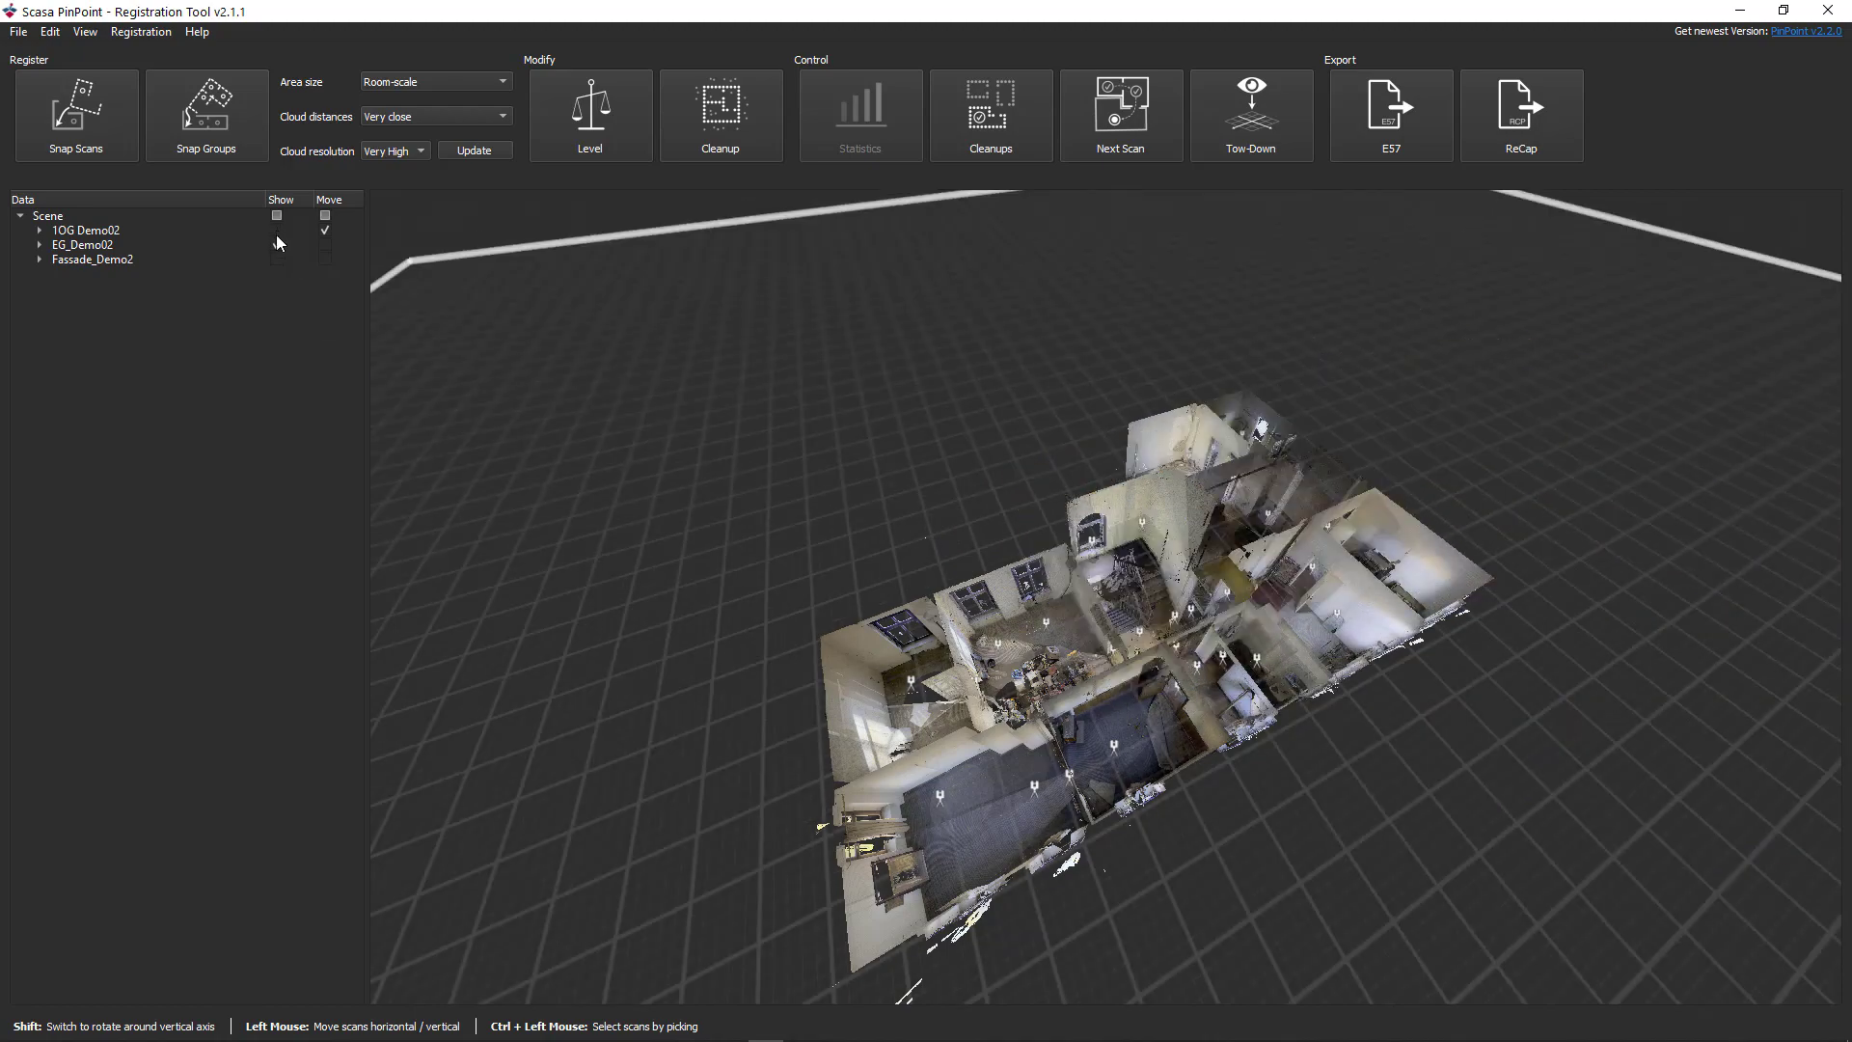
{"action": "left_click", "coordinate": [276, 244]}
{"action": "left_click", "coordinate": [275, 259]}
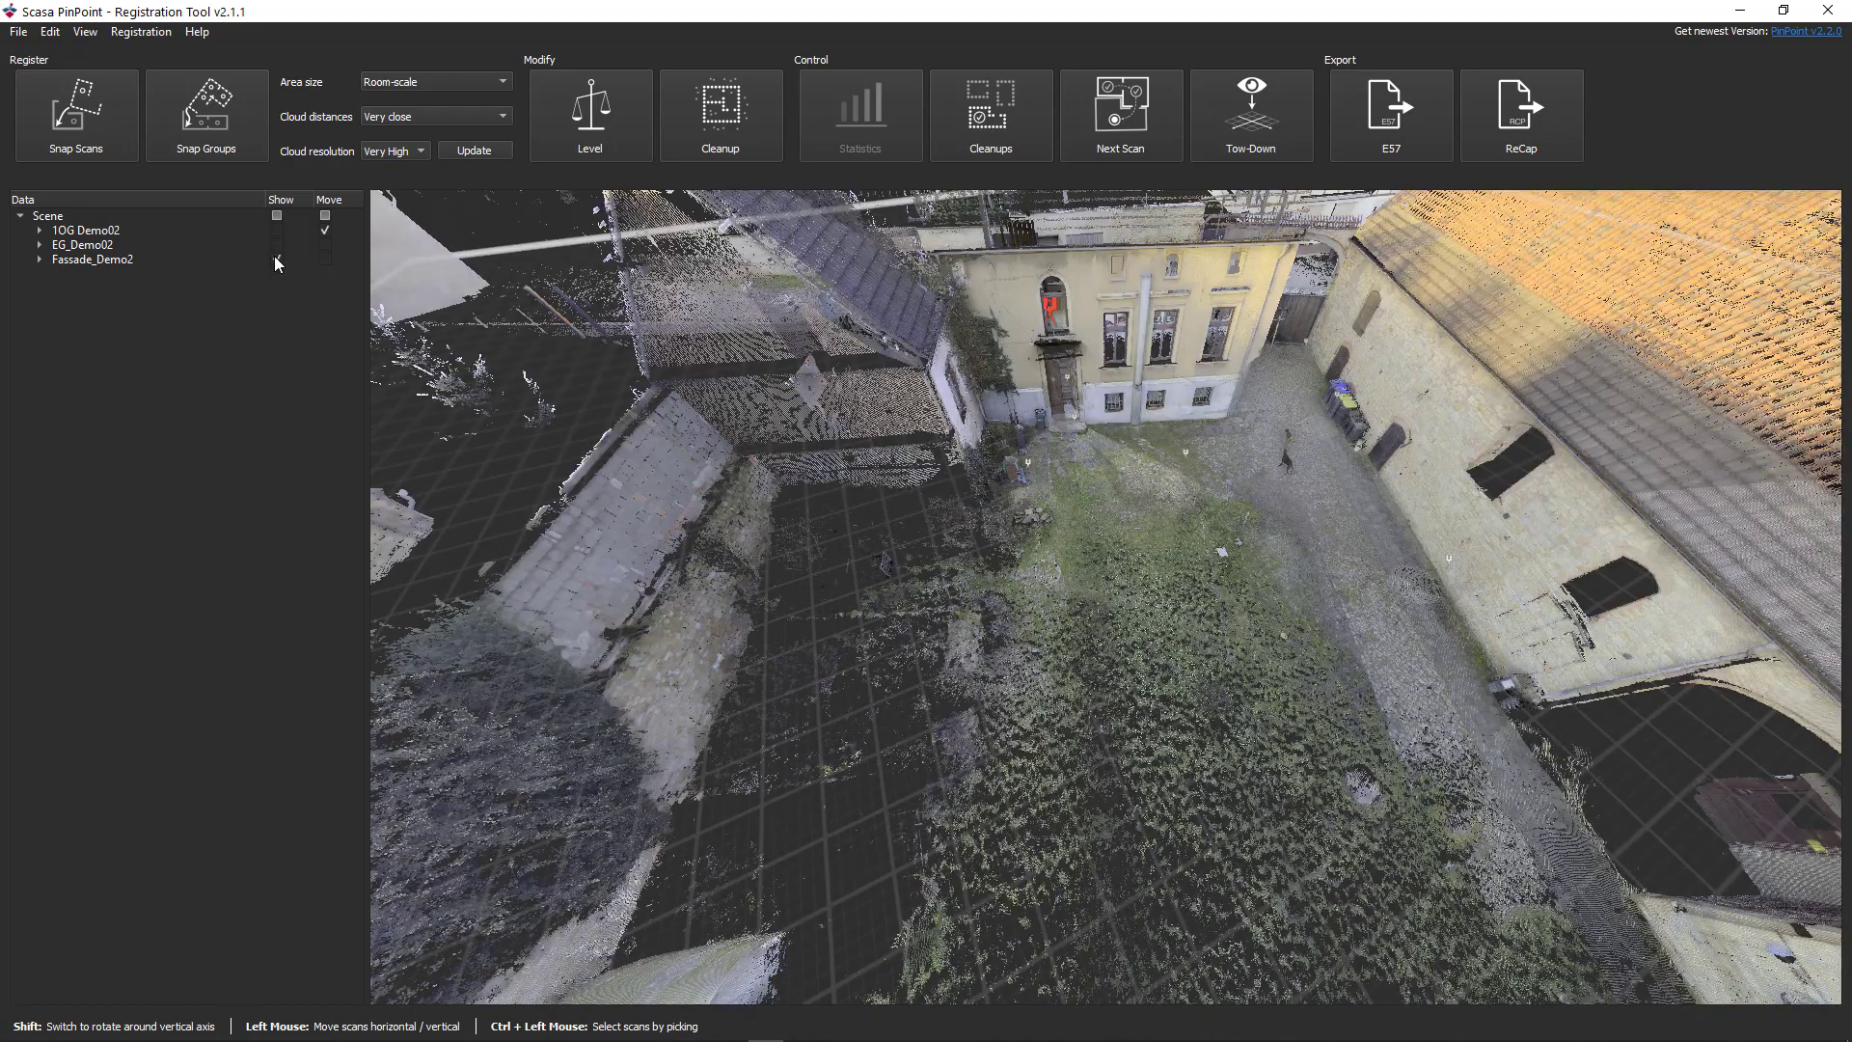
{"action": "middle_click_drag", "start_coordinate": [1196, 357], "coordinate": [966, 301]}
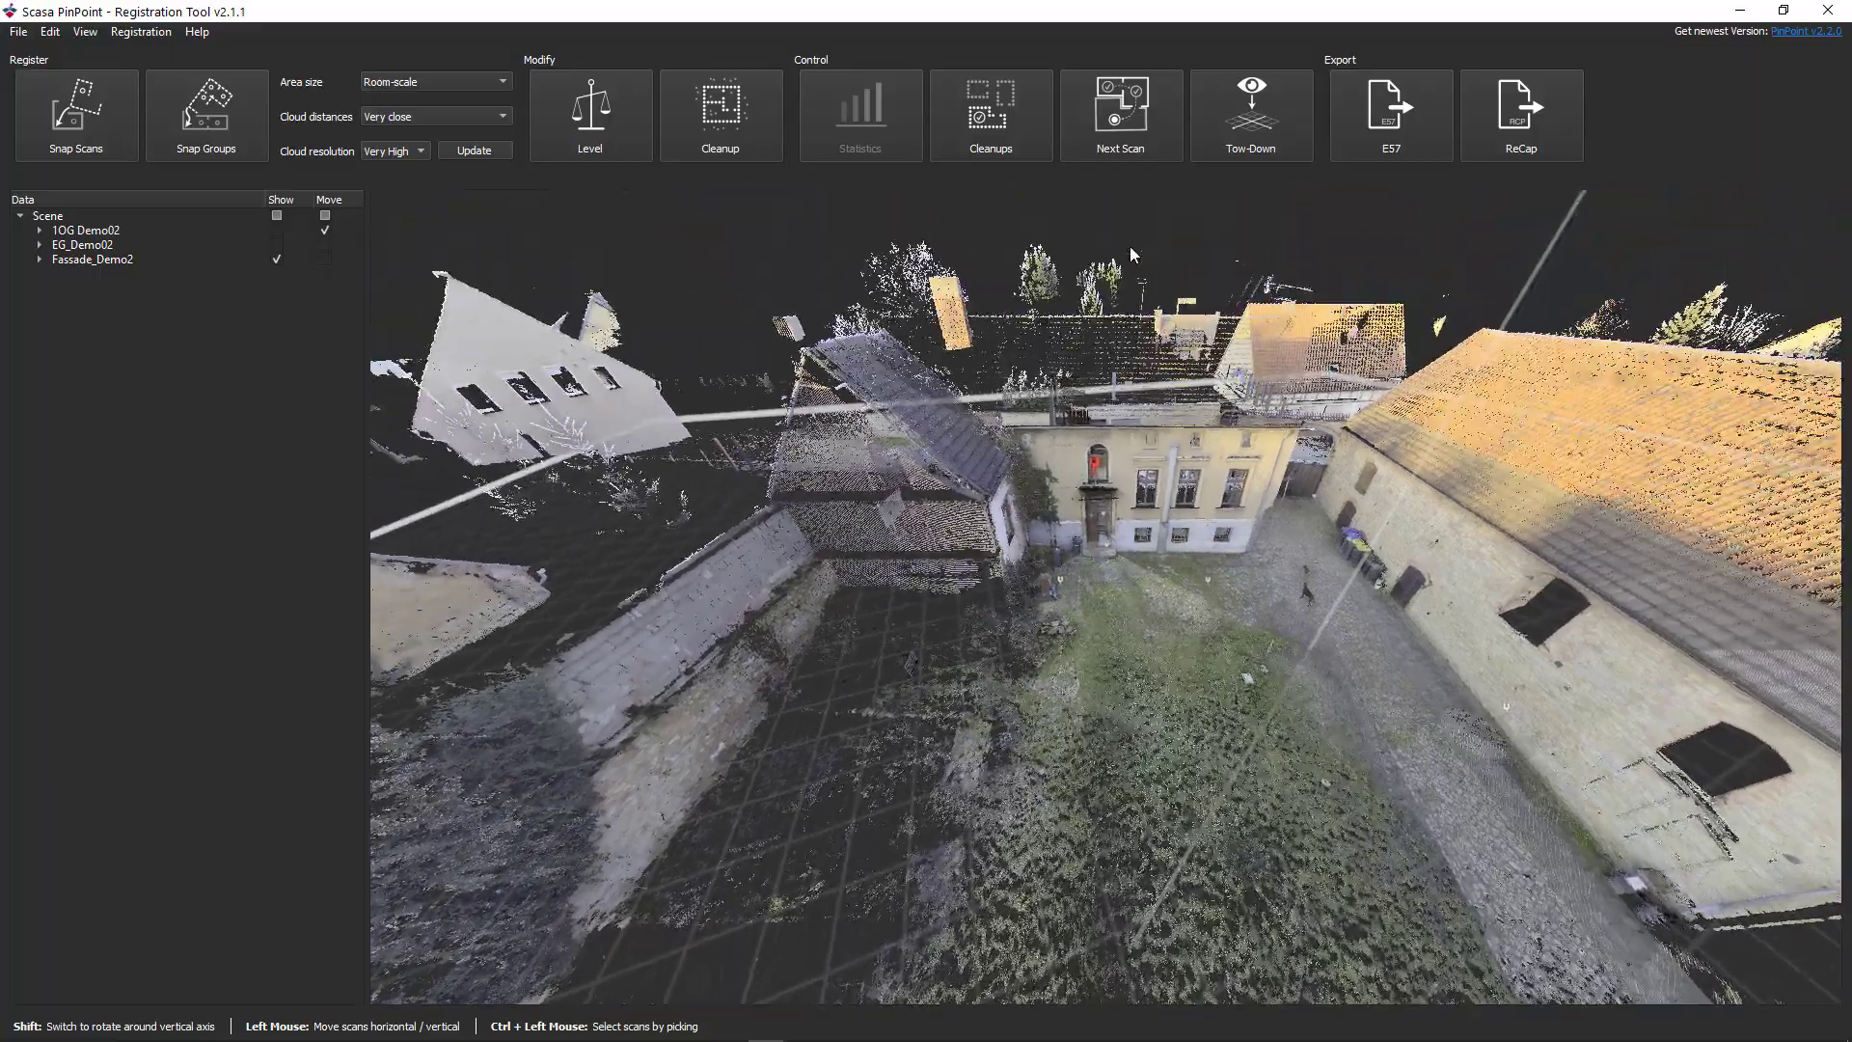